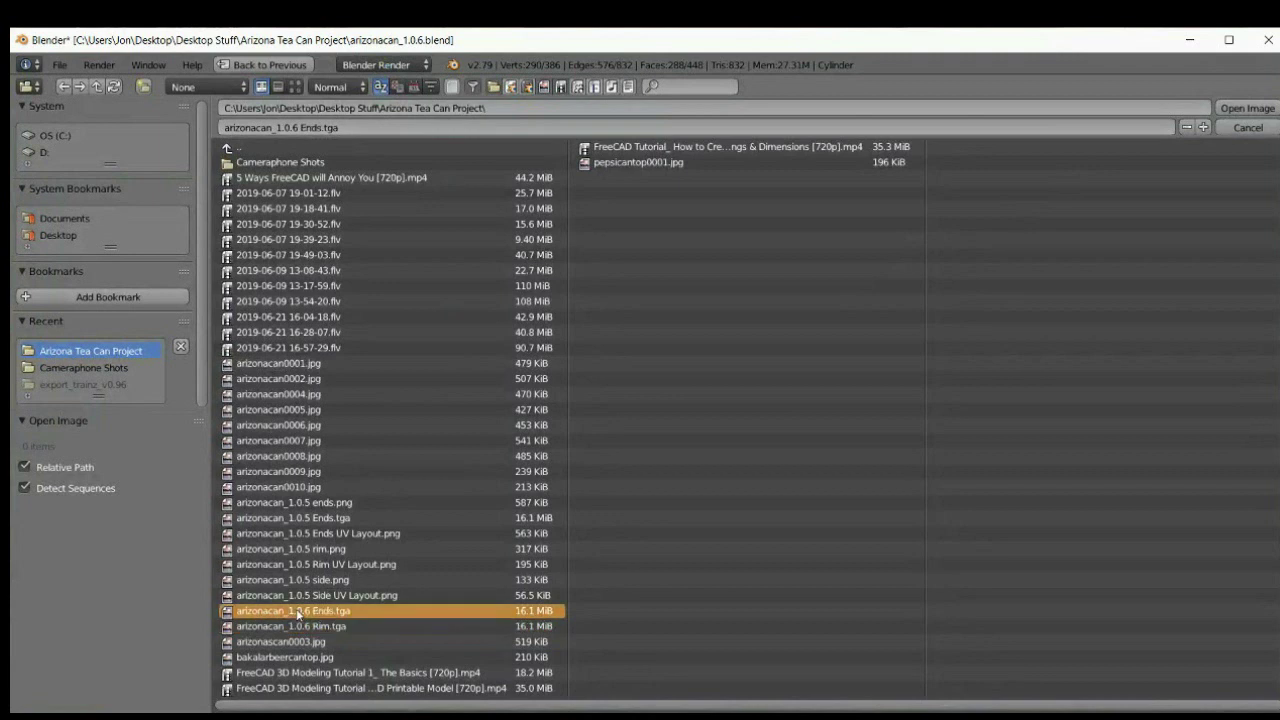
- Load arizonacan_1.0.6 Ends.tga as the image for the can's end faces and return to the 3D View
click(1247, 108)
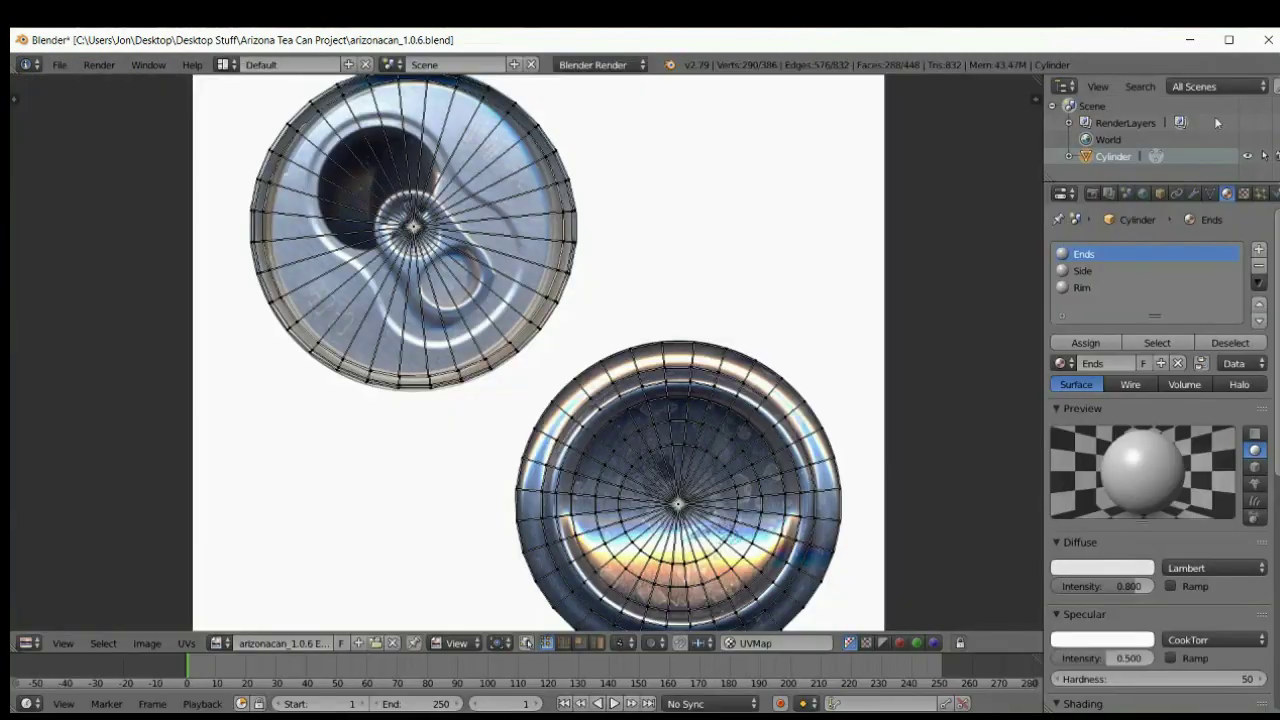
click(29, 648)
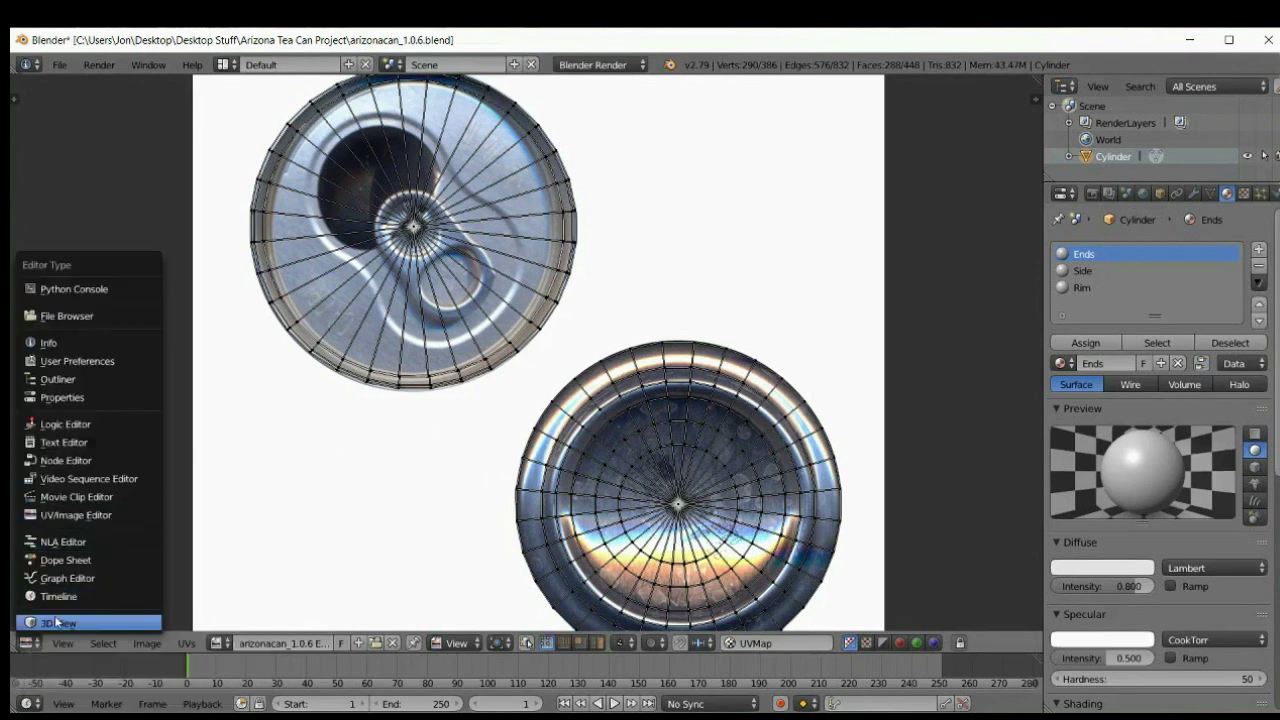
click(57, 622)
- Deselect the whole can mesh and select only the faces assigned to the Rim material
click(97, 645)
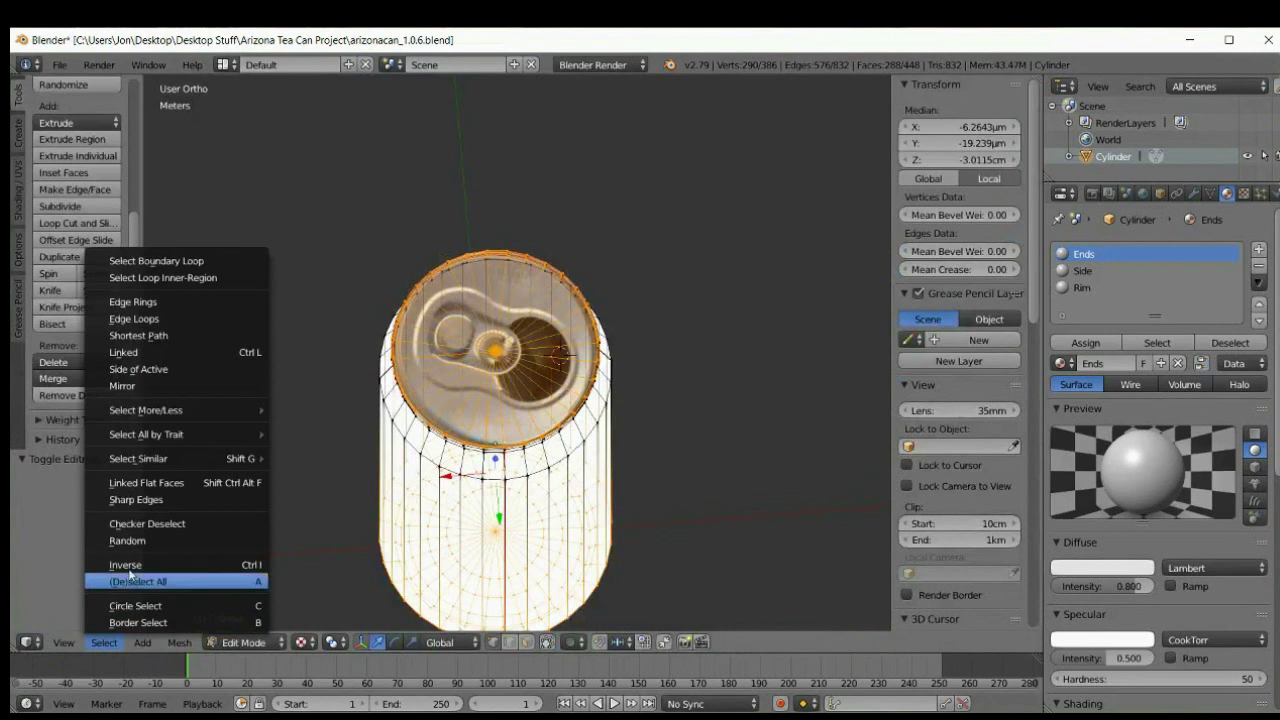
click(129, 574)
click(1107, 287)
click(1157, 342)
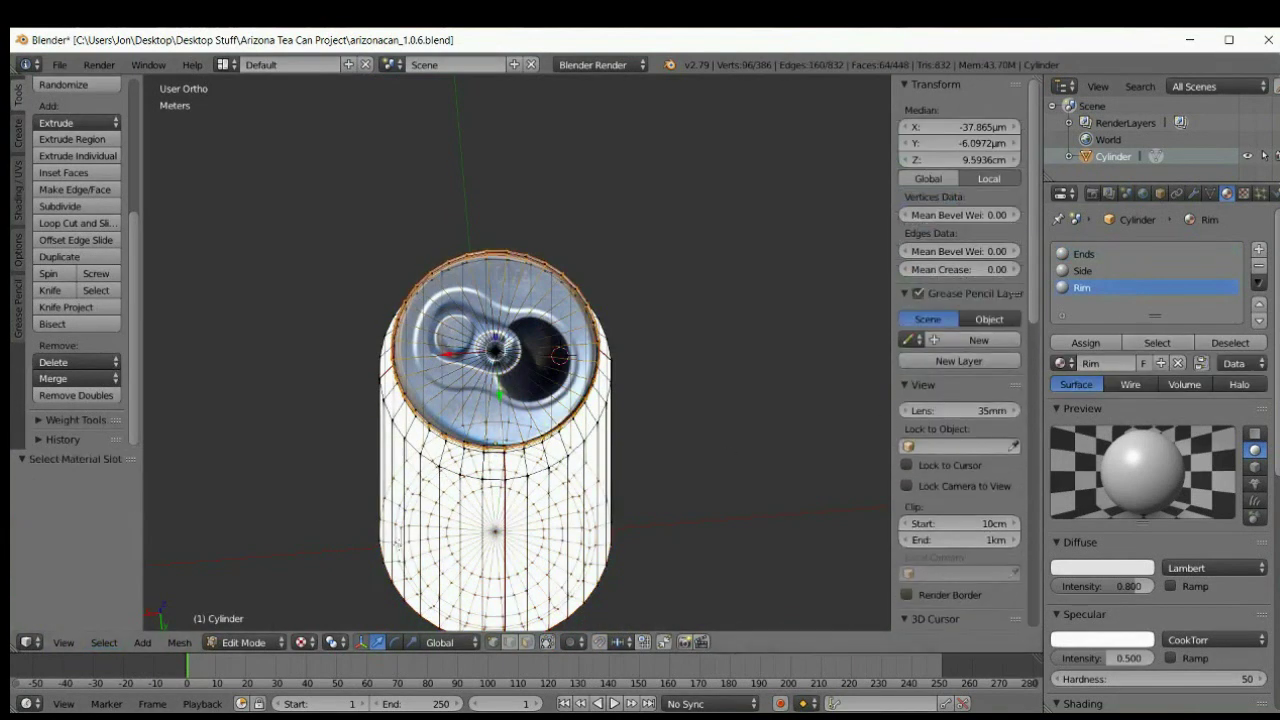
- Load arizonacan_1.0.6 Rim.tga onto the rim faces in the UV/Image Editor and return to the 3D View
click(28, 642)
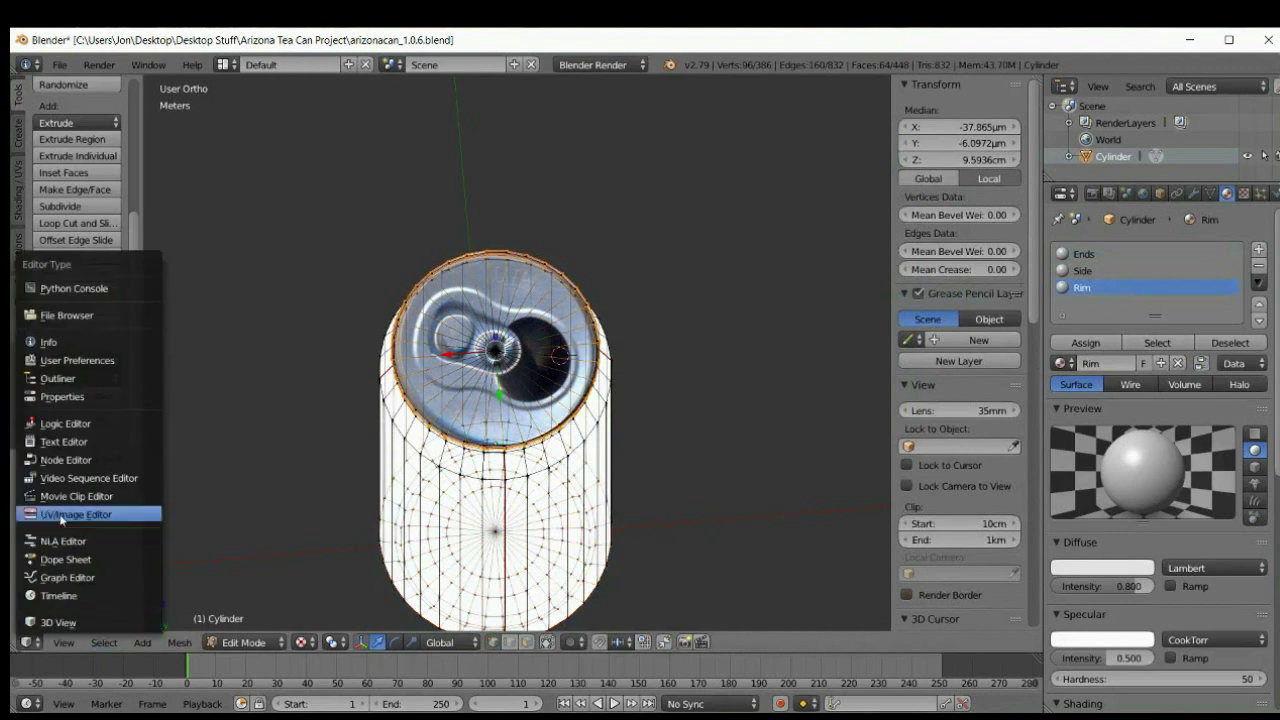
click(61, 514)
click(312, 640)
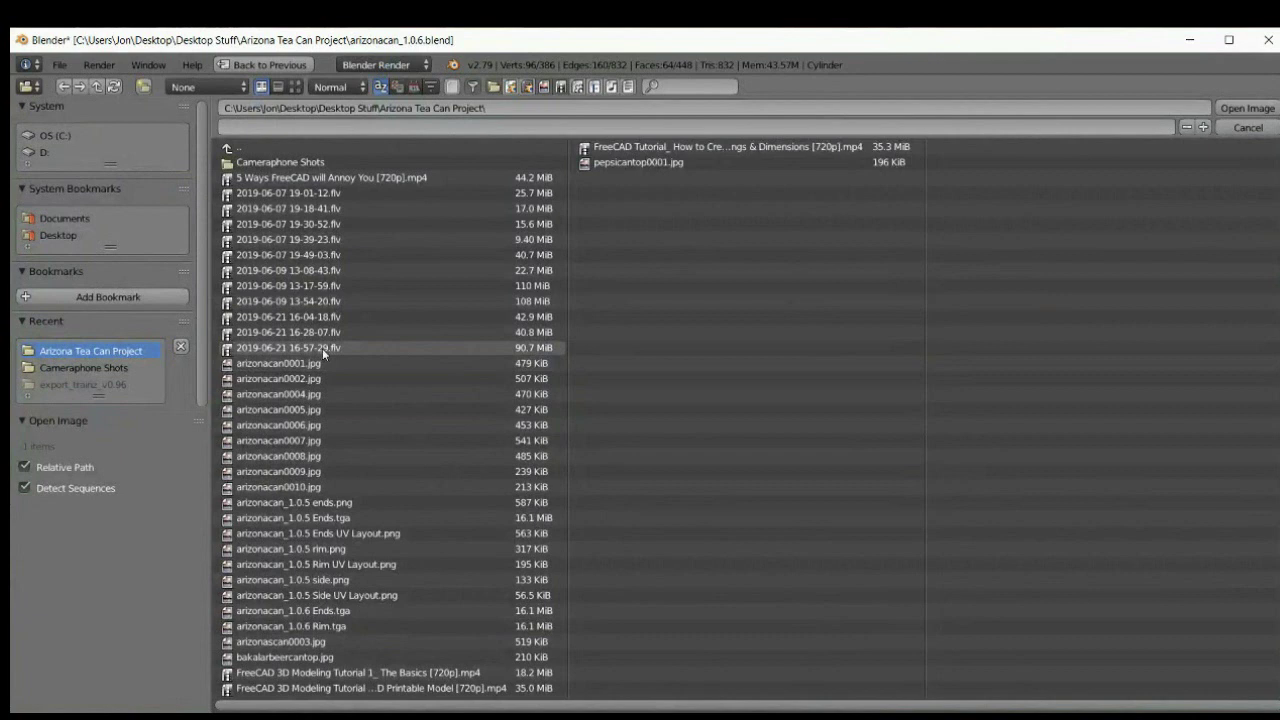
click(335, 626)
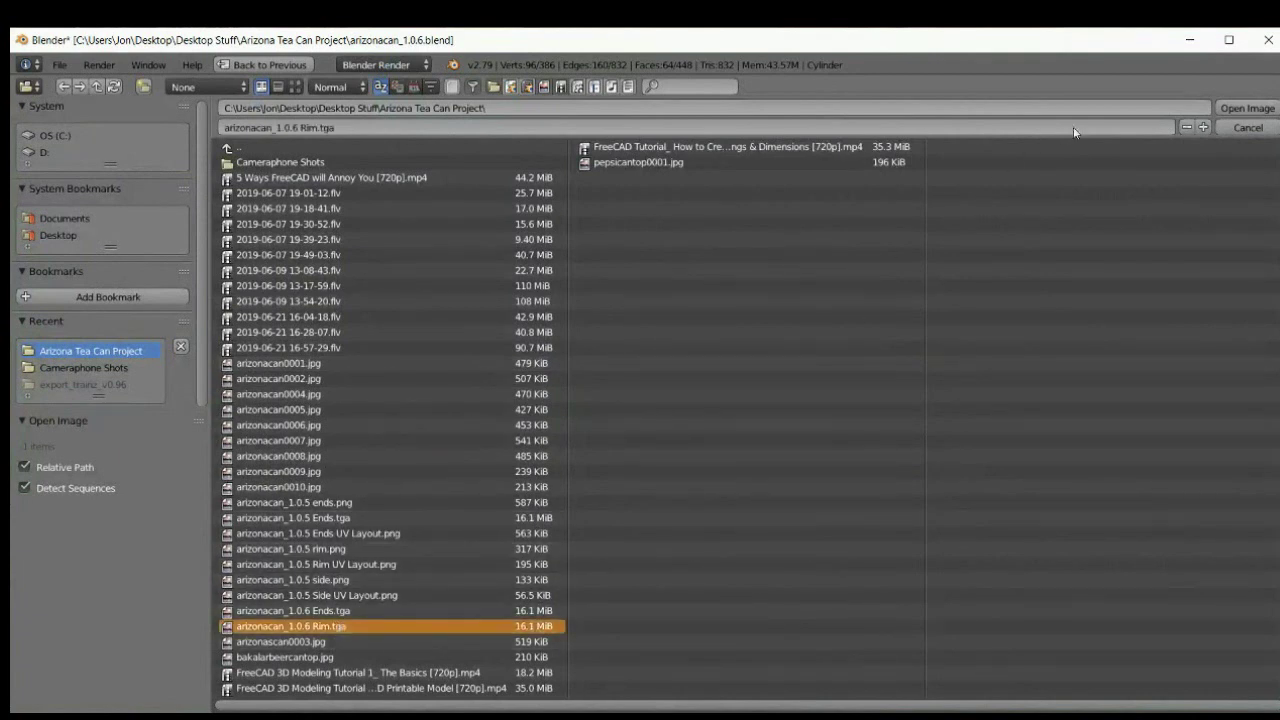
click(1247, 108)
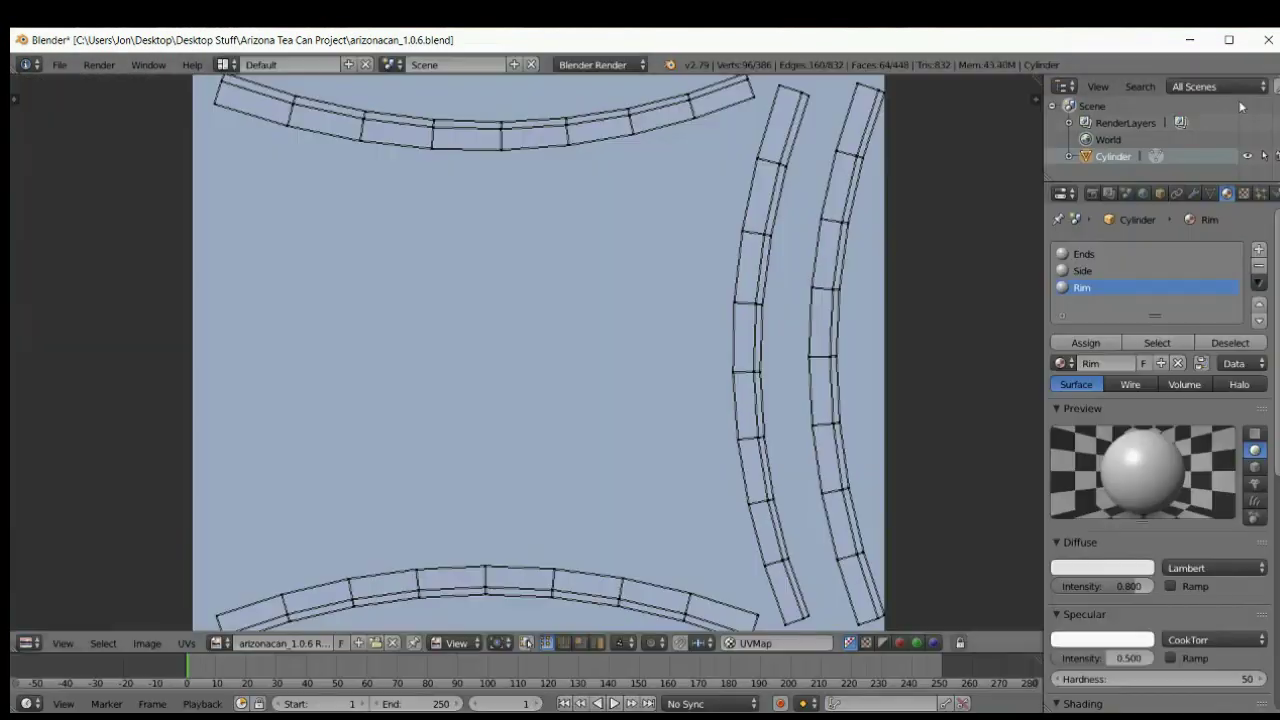
click(28, 643)
click(45, 622)
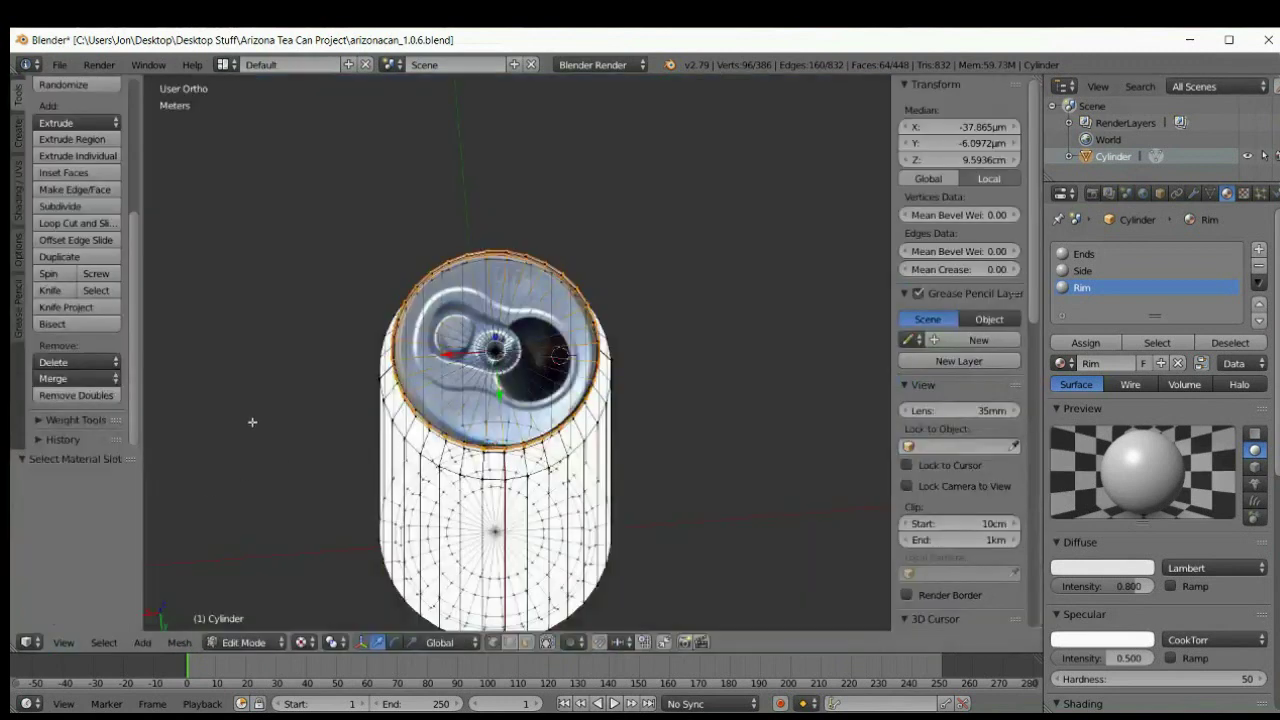
- Save the can model under its current file name, arizonacan_1.0.6.blend
scroll(560, 354, up, 3)
middle_drag(452, 490, 424, 422)
scroll(424, 422, down, 3)
mouse_move(434, 334)
middle_down()
mouse_move(568, 293)
mouse_move(469, 311)
mouse_move(434, 350)
middle_up()
scroll(430, 423, down, 2)
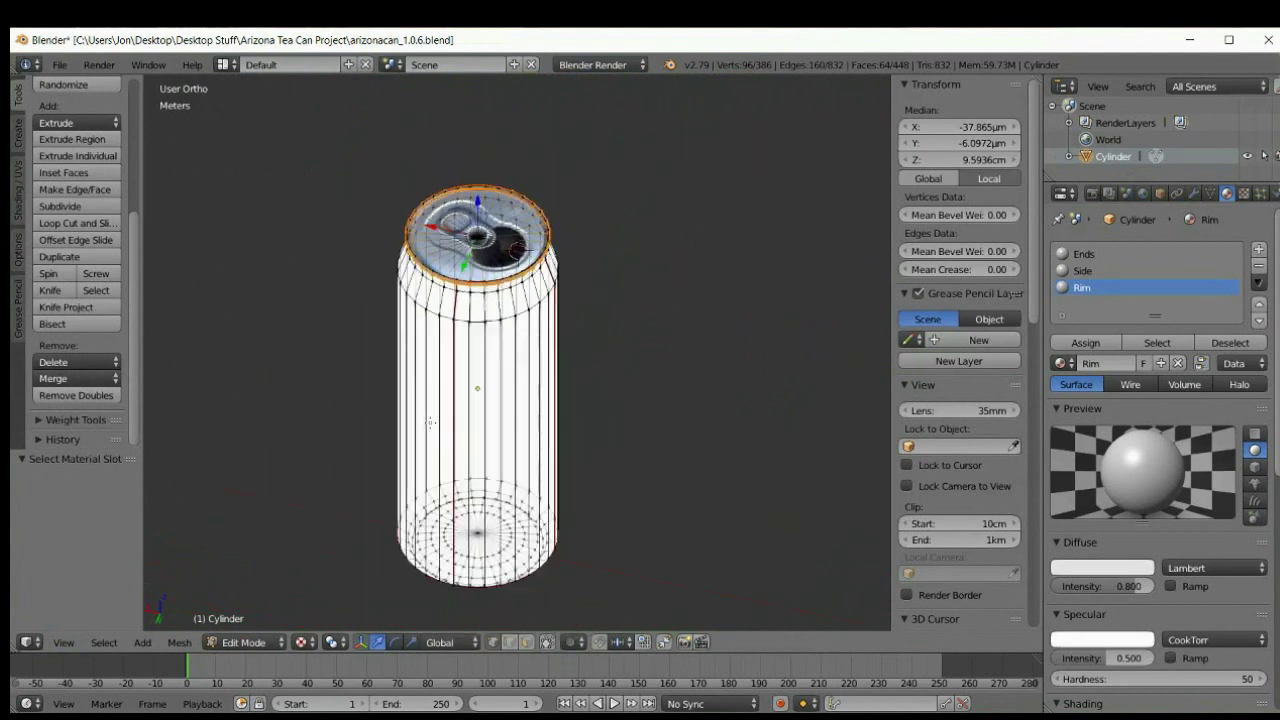
middle_drag(430, 423, 411, 510)
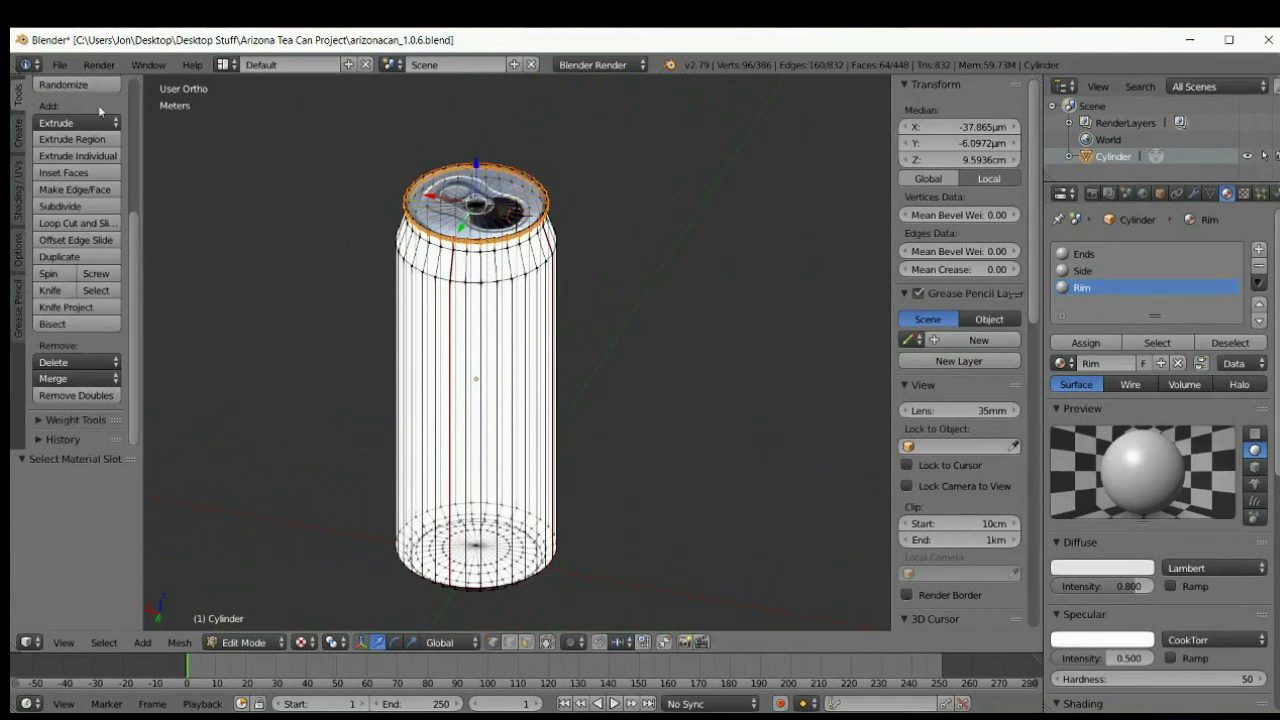
click(60, 65)
click(92, 193)
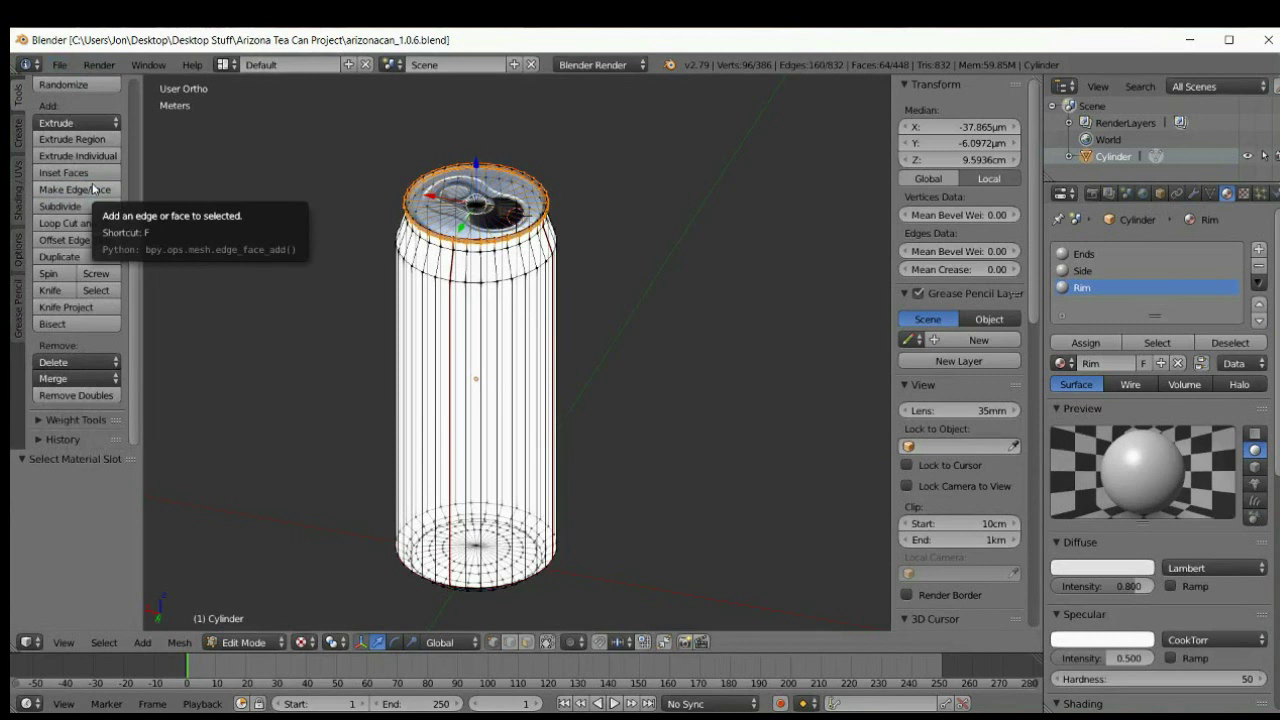
- Switch to GIMP, open arizonacan_1.0.6 Rim.tga and bucket-fill the whole image with red ff0000
click(58, 66)
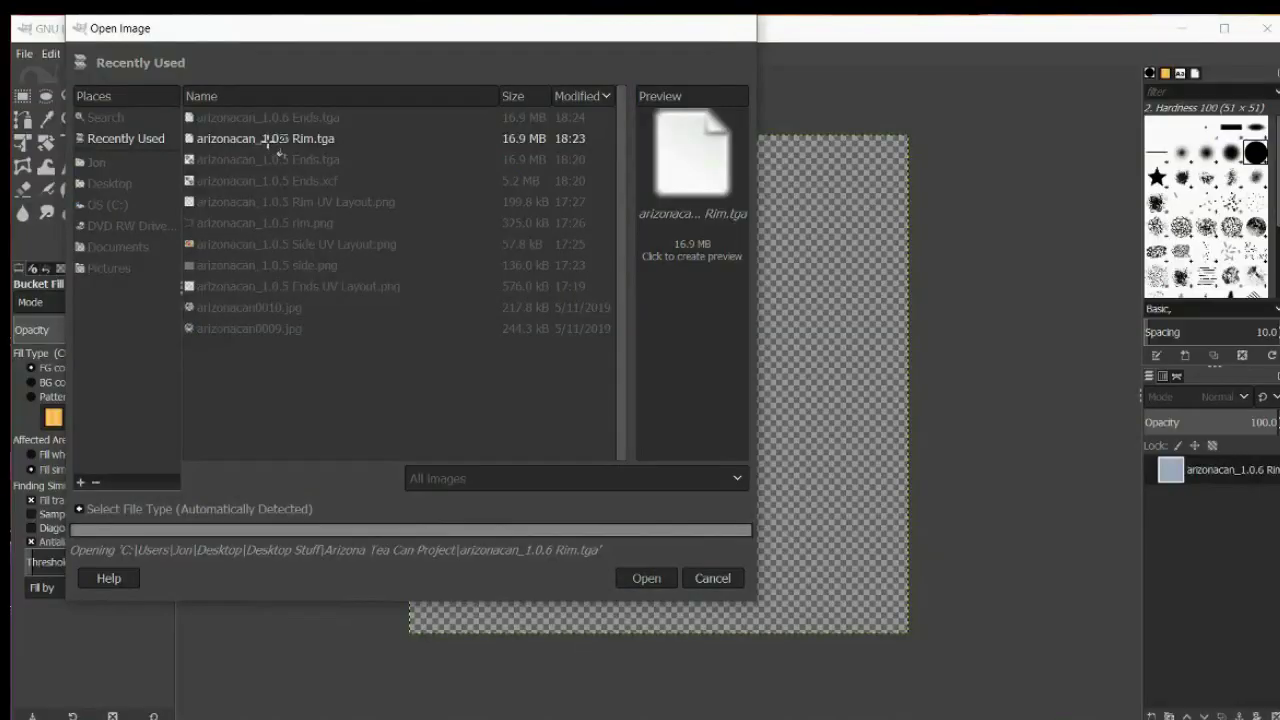
double_click(277, 149)
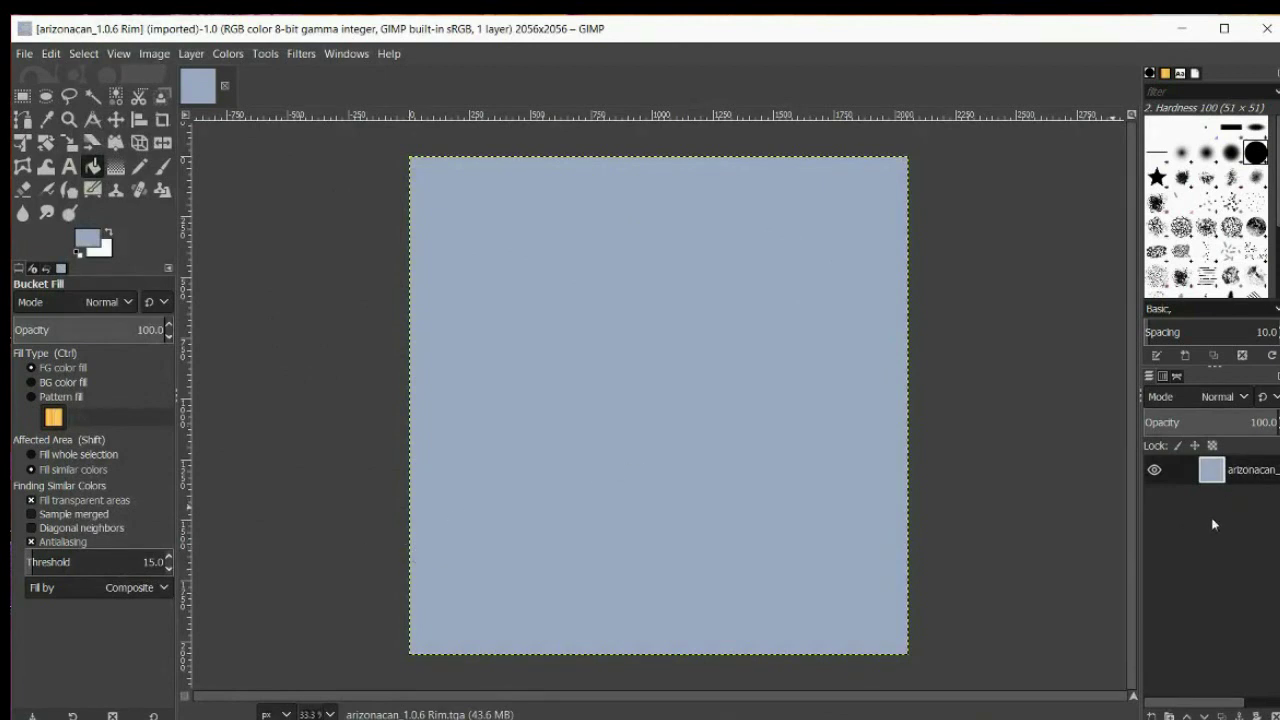
click(92, 242)
click(238, 378)
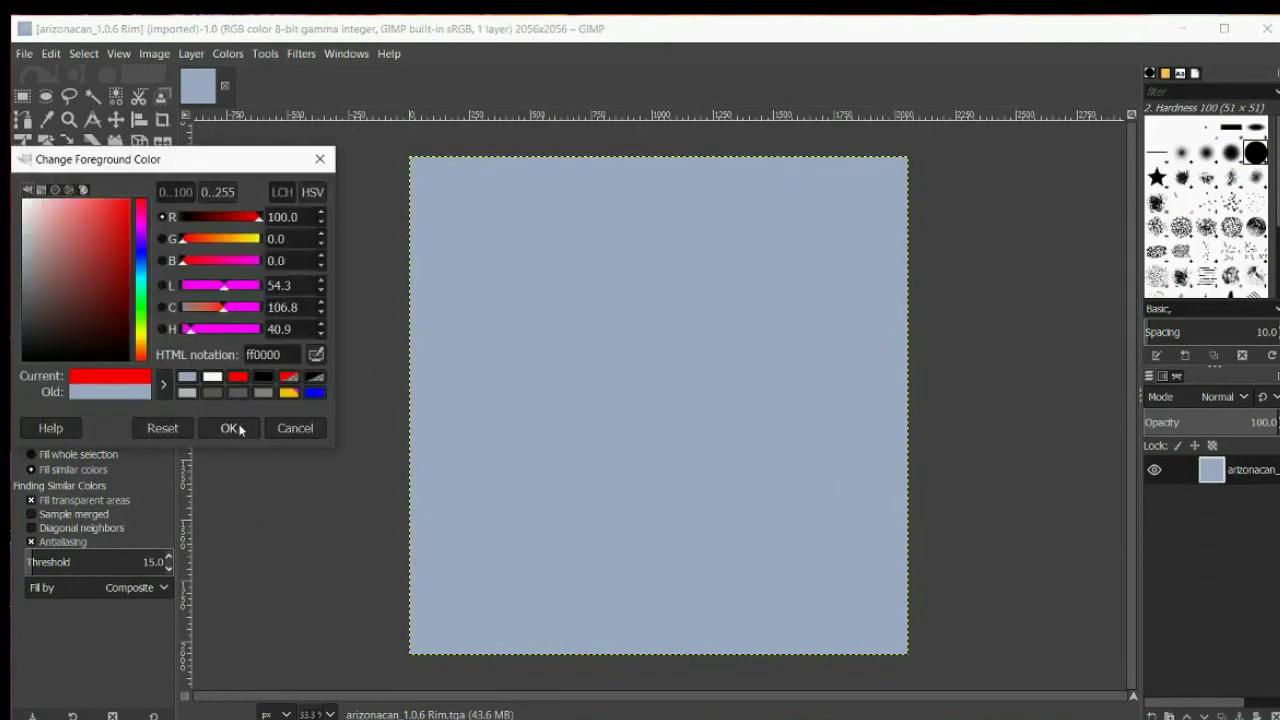
click(231, 428)
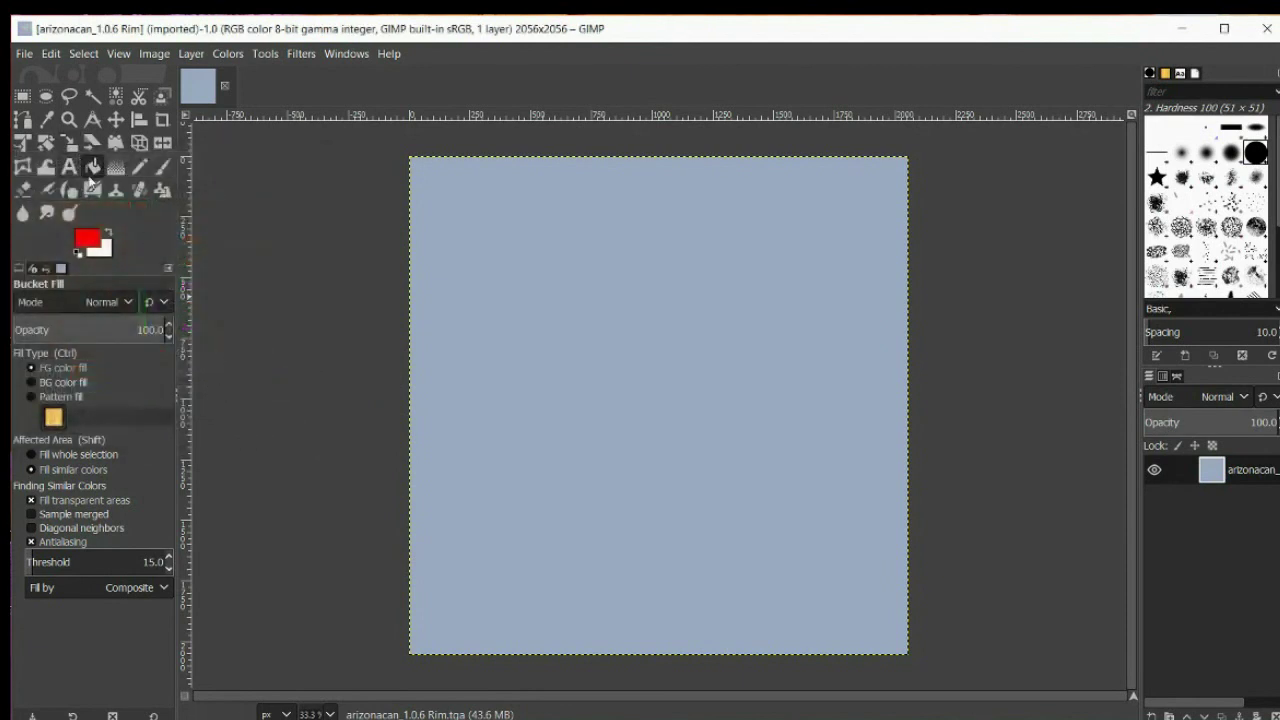
click(538, 333)
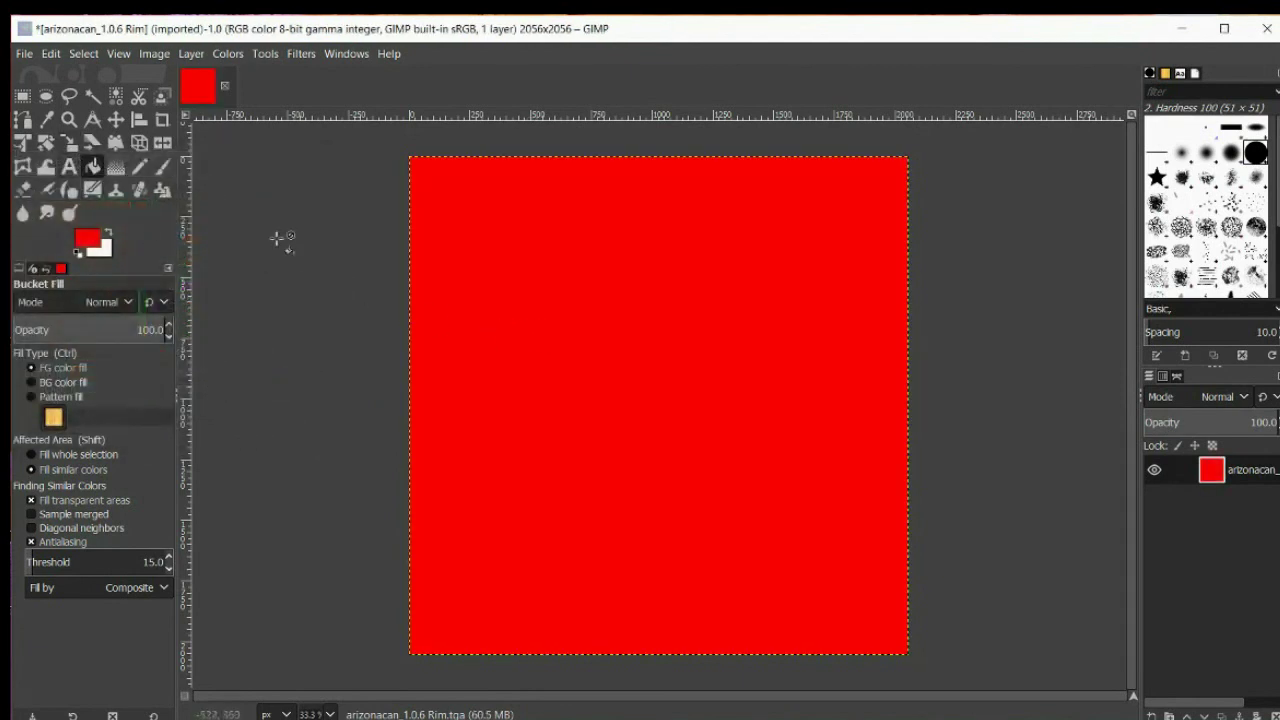
- Export the red image as arizonacan_1.0.6 Side.tga with RLE compression
click(24, 54)
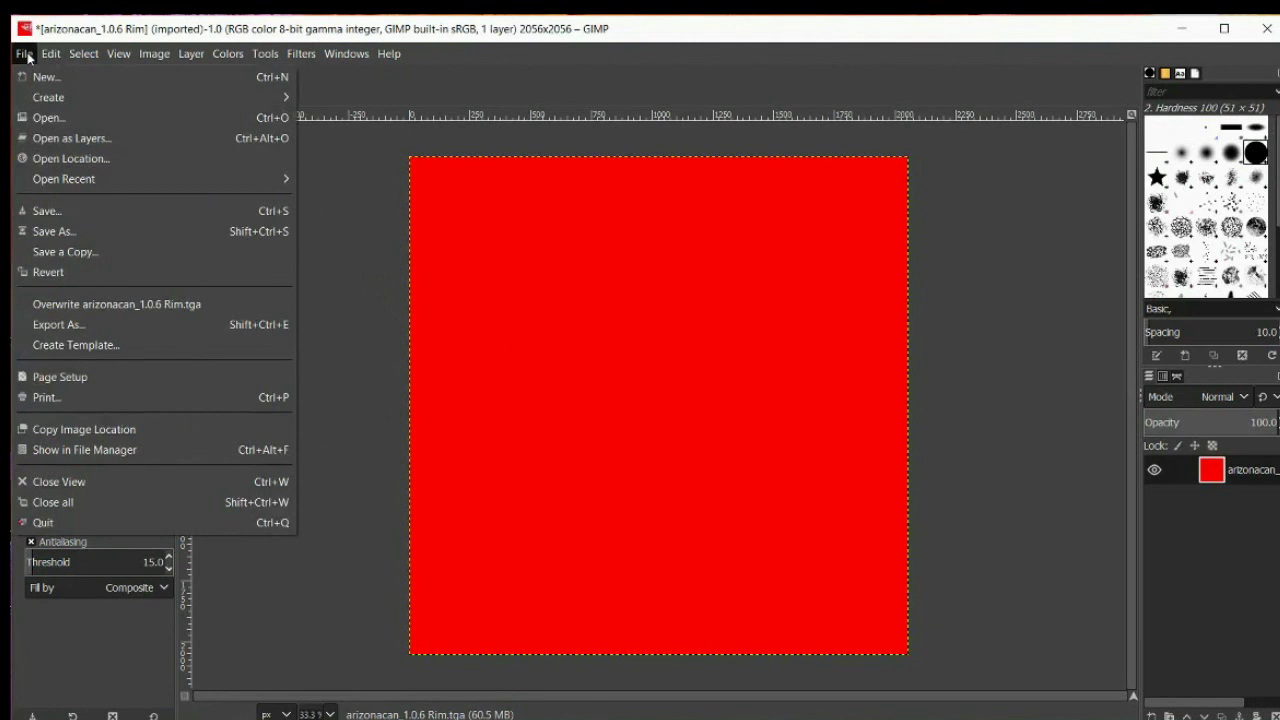
click(81, 328)
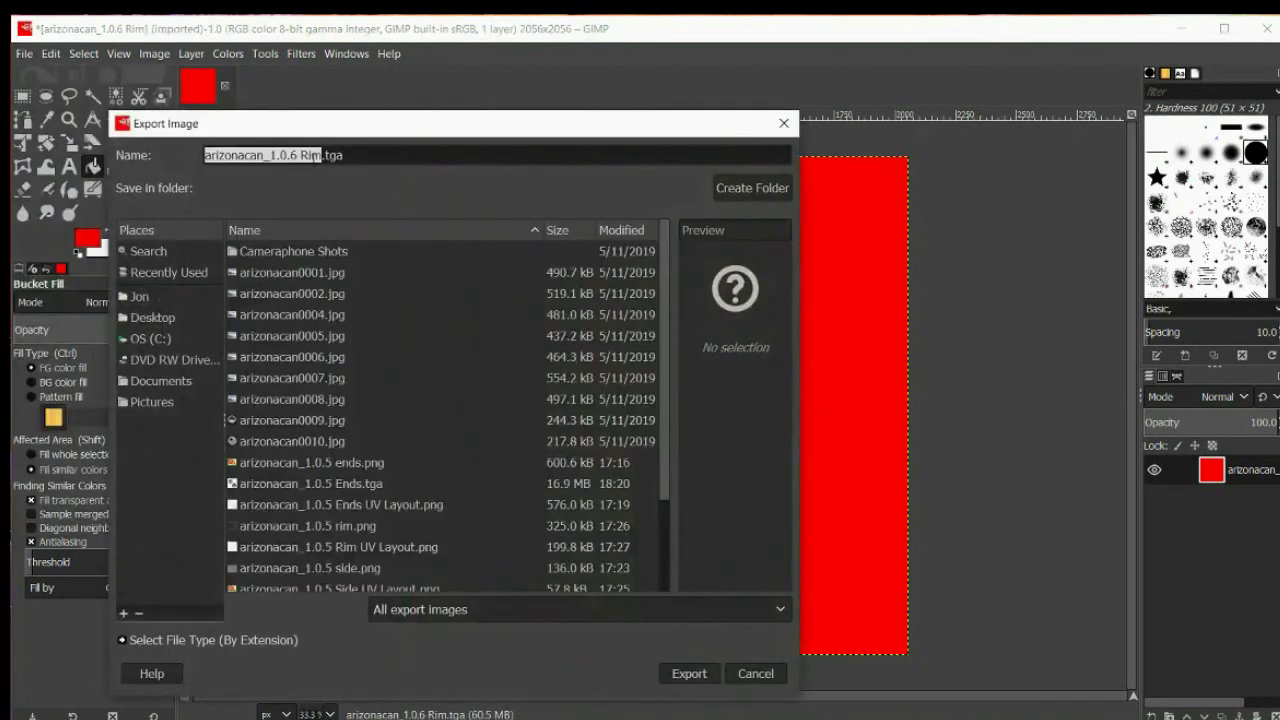
click(311, 155)
key(BackSpace)
key(BackSpace)
key(BackSpace)
text(Side)
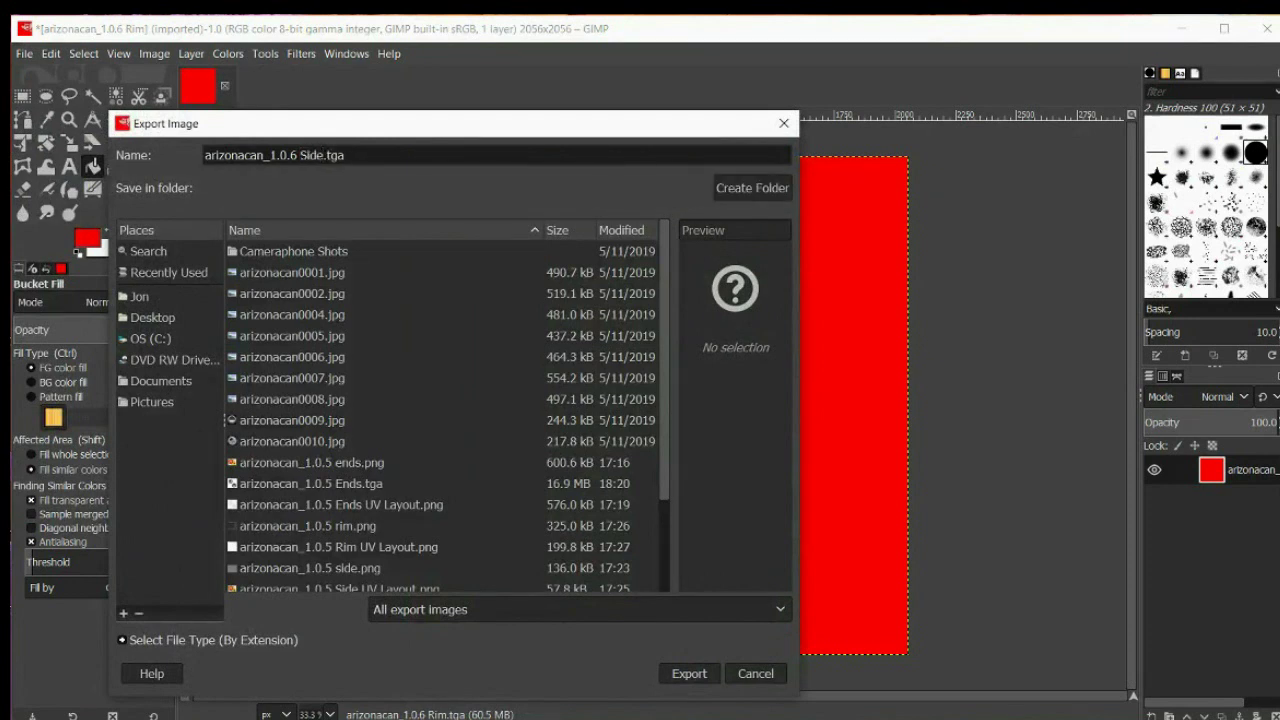
click(686, 673)
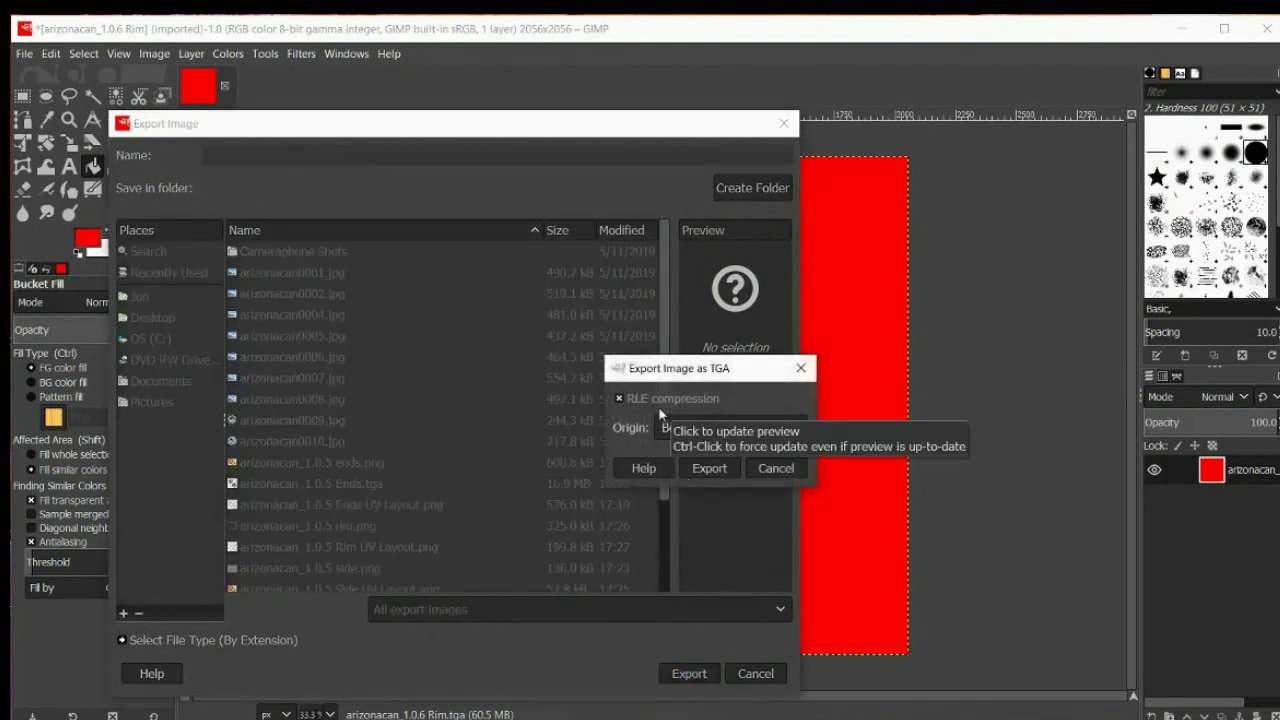
click(709, 468)
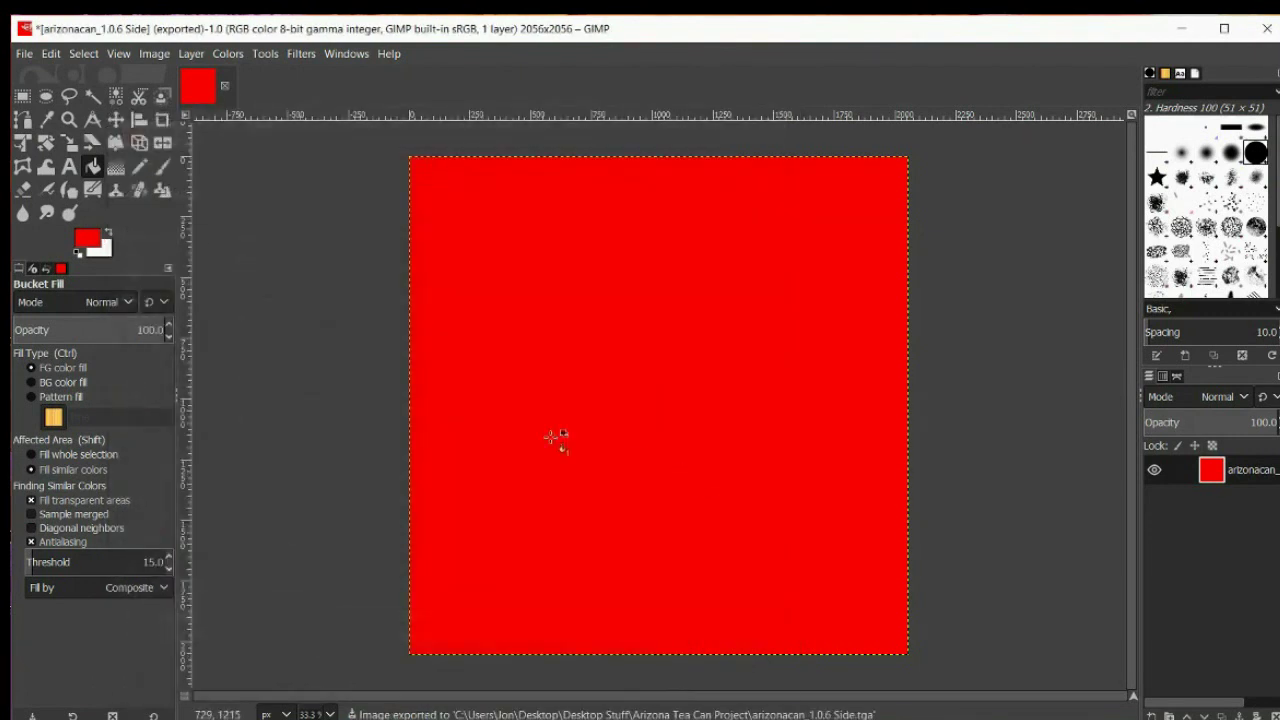
- Quit GIMP, discarding the unsaved changes to the exported image
click(24, 54)
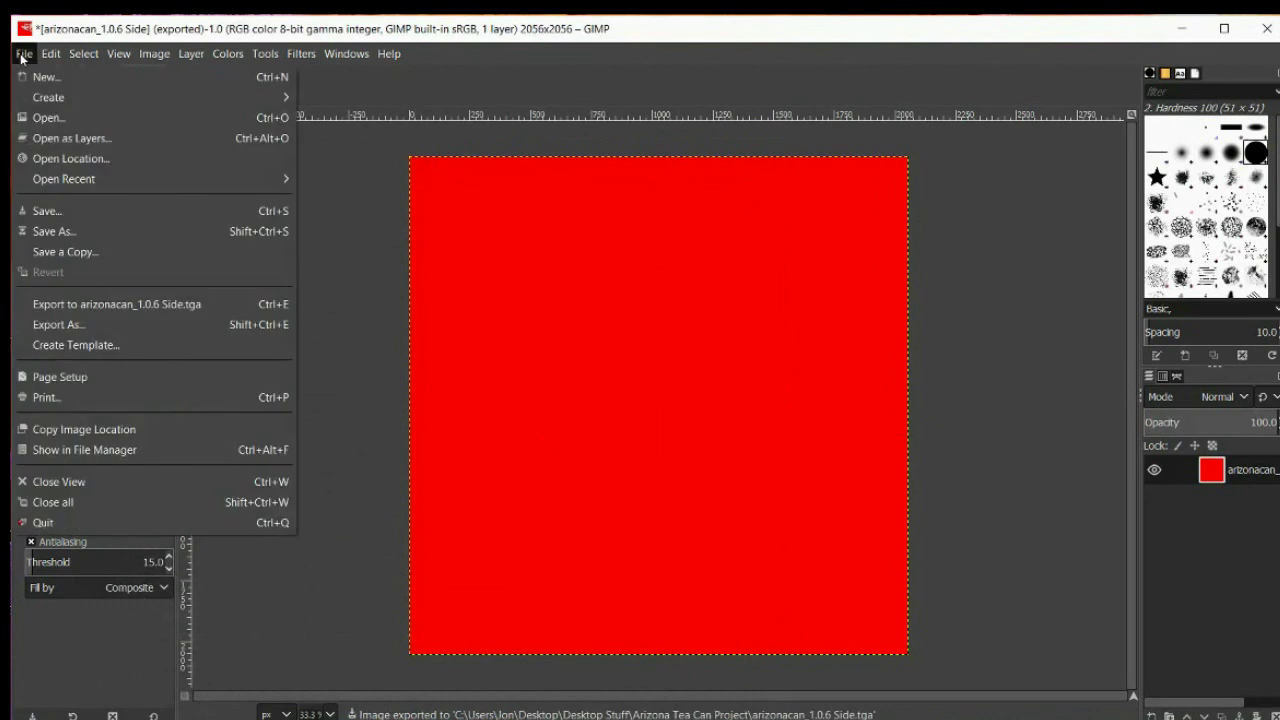
click(69, 524)
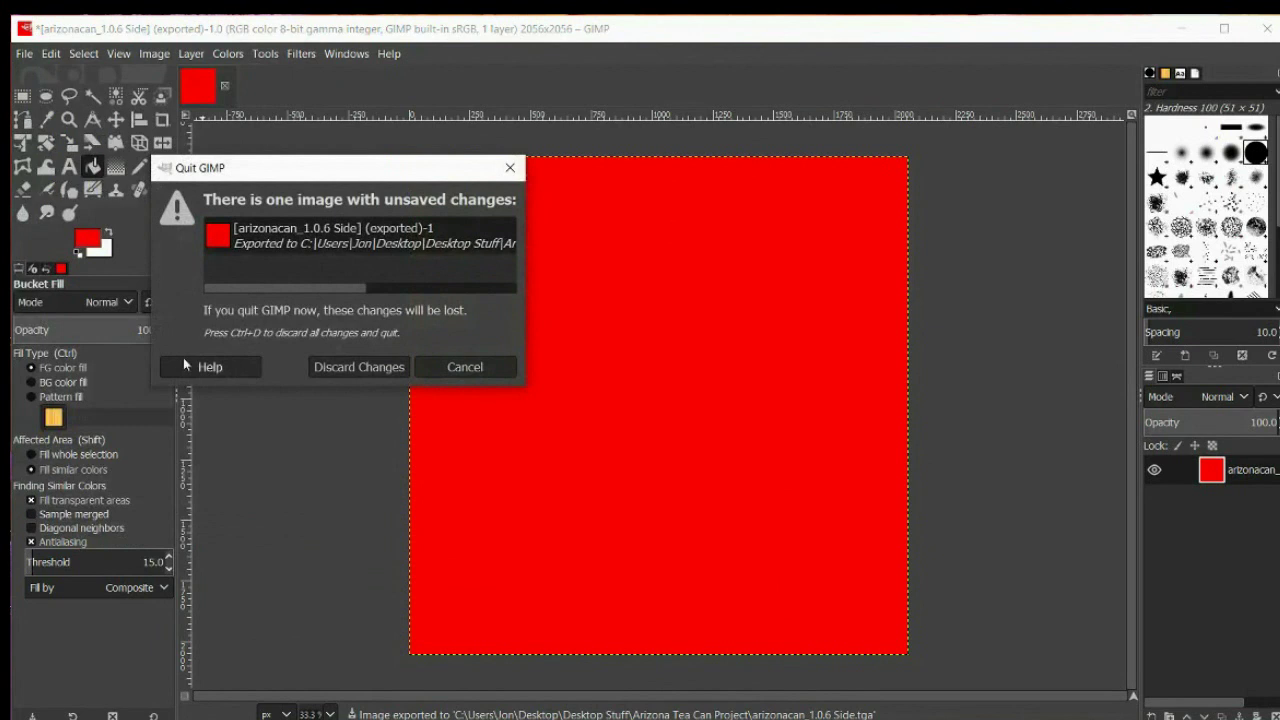
click(360, 367)
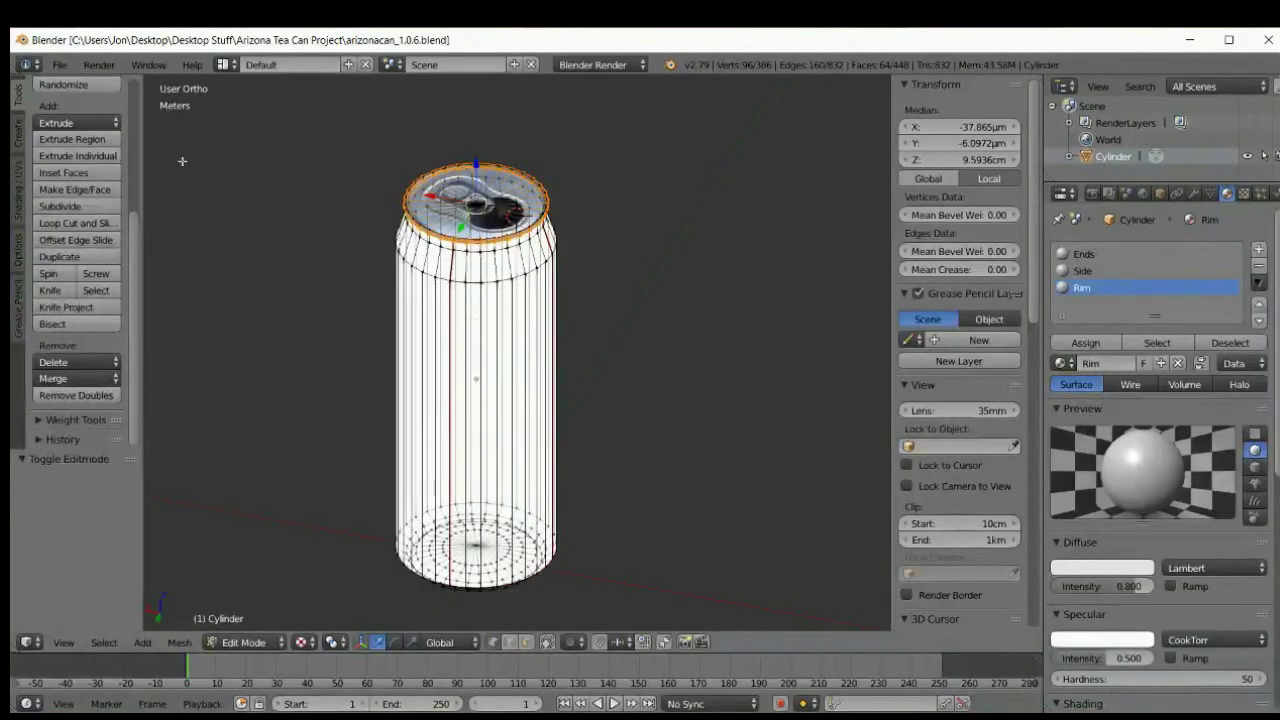
- In Blender, deselect the whole mesh and select only the faces assigned to the Side material
click(37, 644)
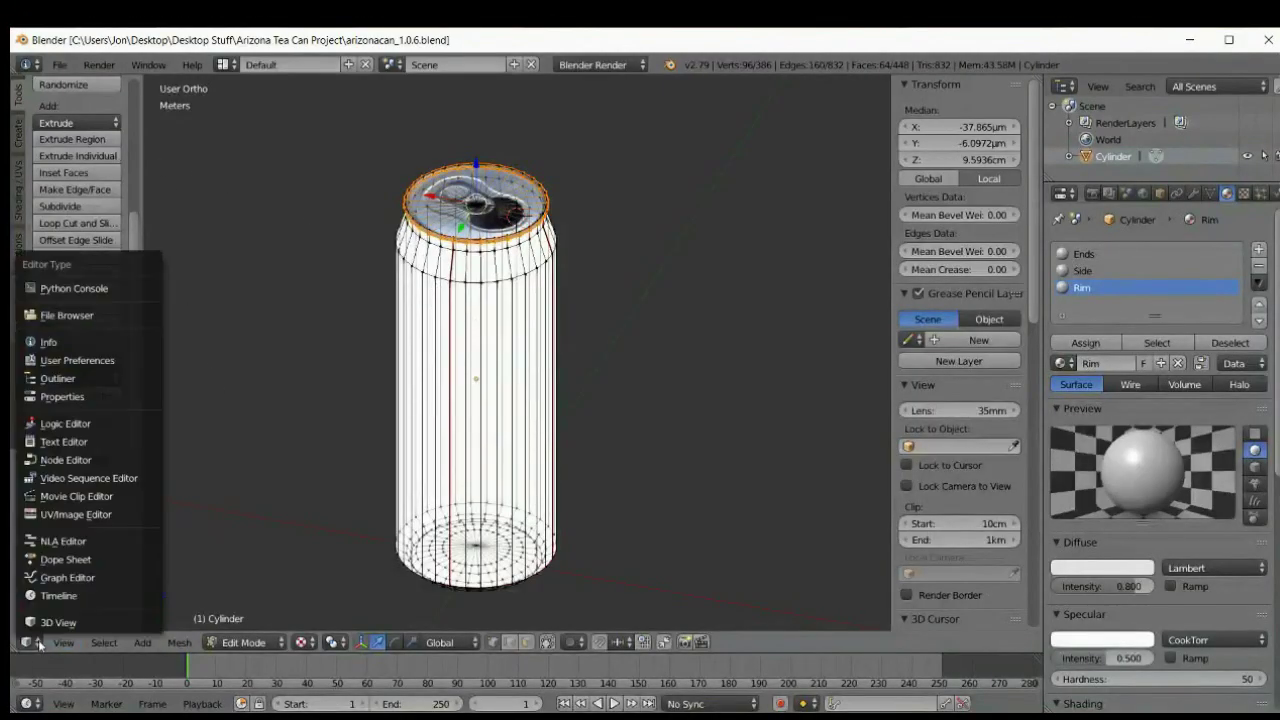
click(95, 623)
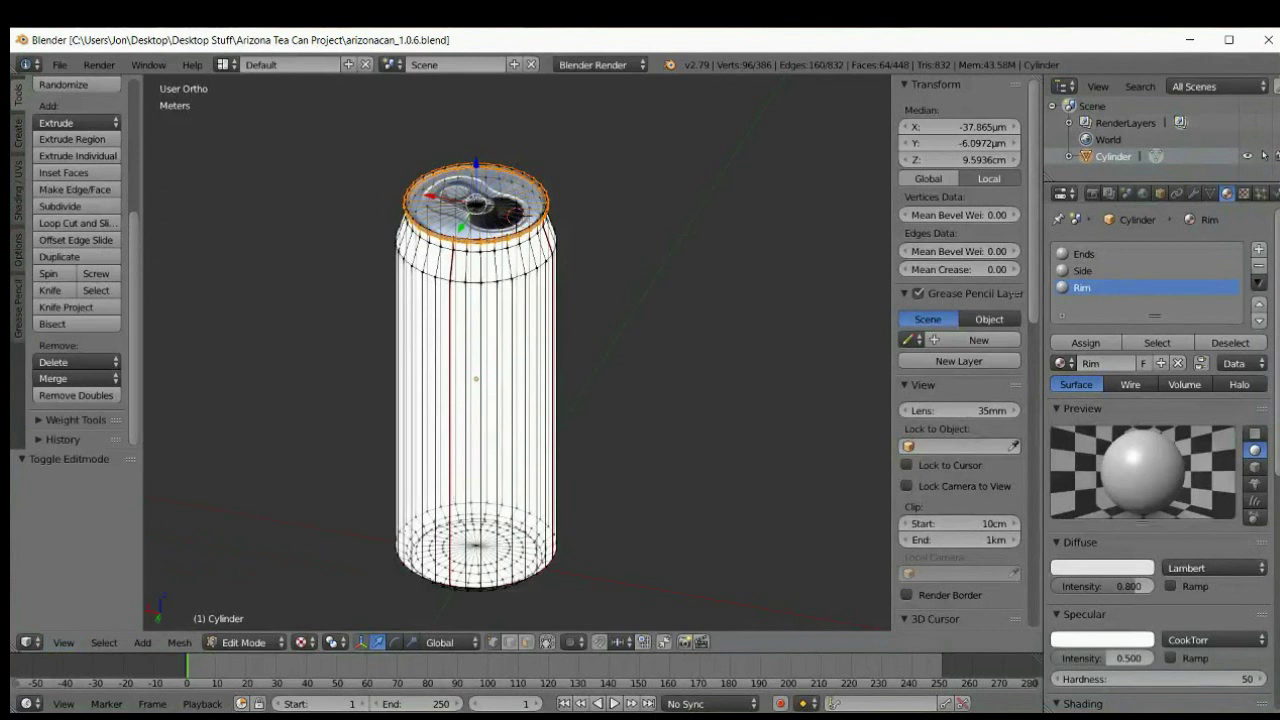
click(103, 643)
click(140, 581)
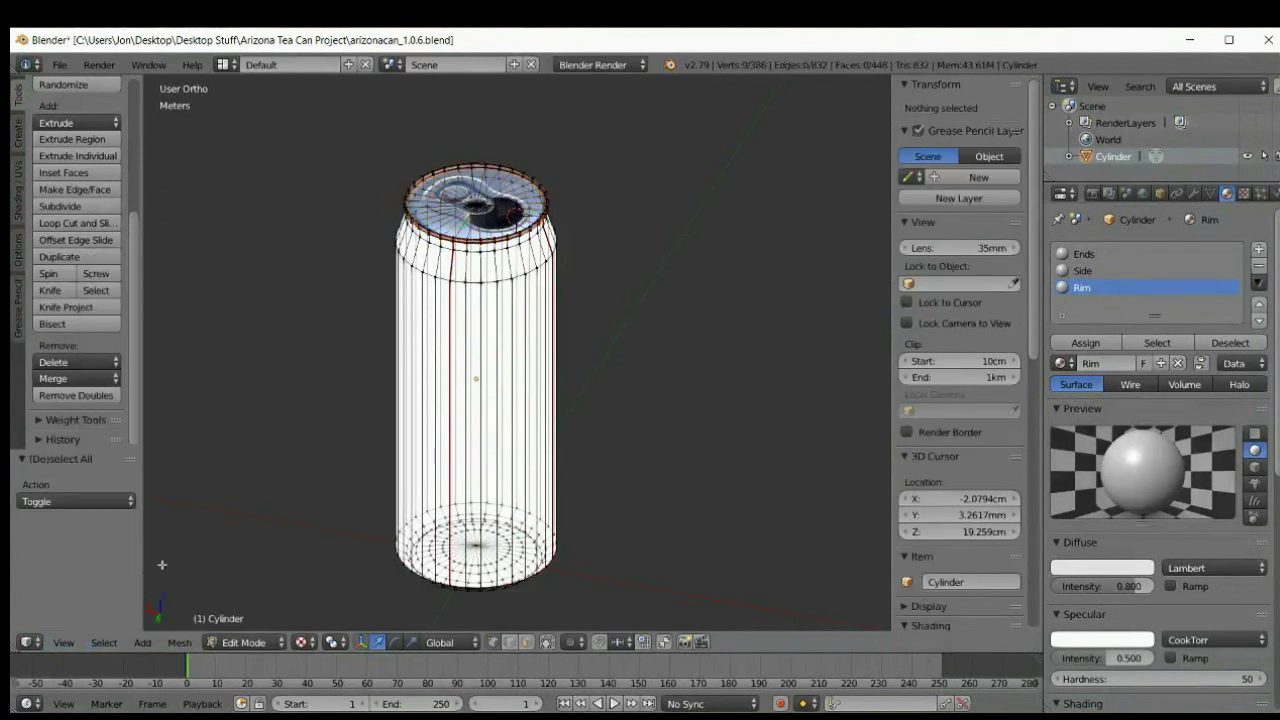
click(1140, 271)
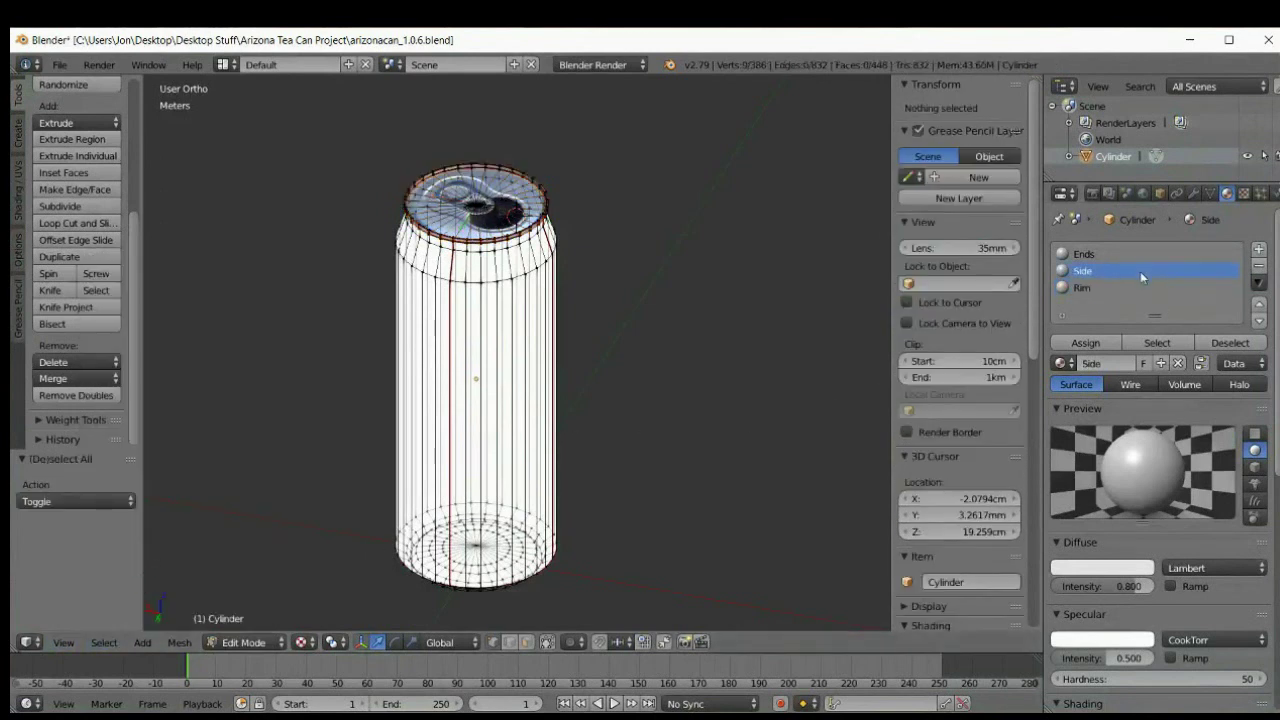
click(1157, 343)
- Load arizonacan_1.0.6 Side.tga onto the side faces in the UV/Image Editor and return to the 3D View
click(28, 643)
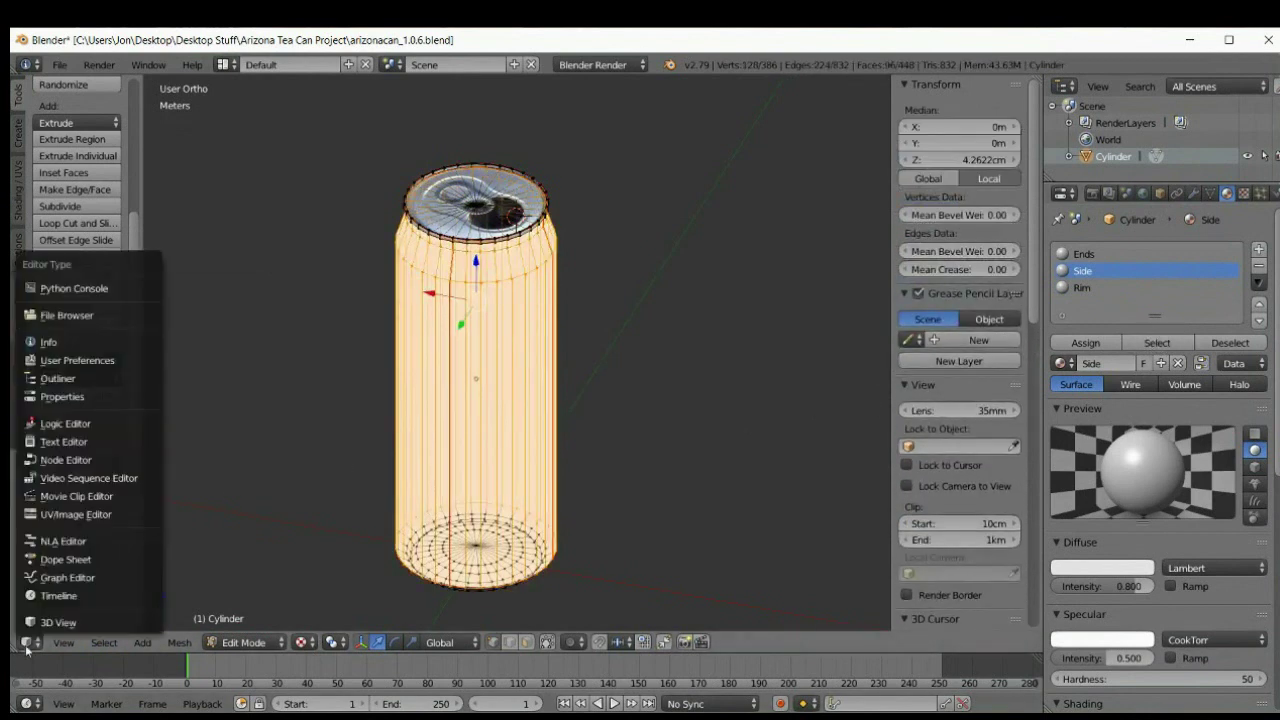
click(59, 512)
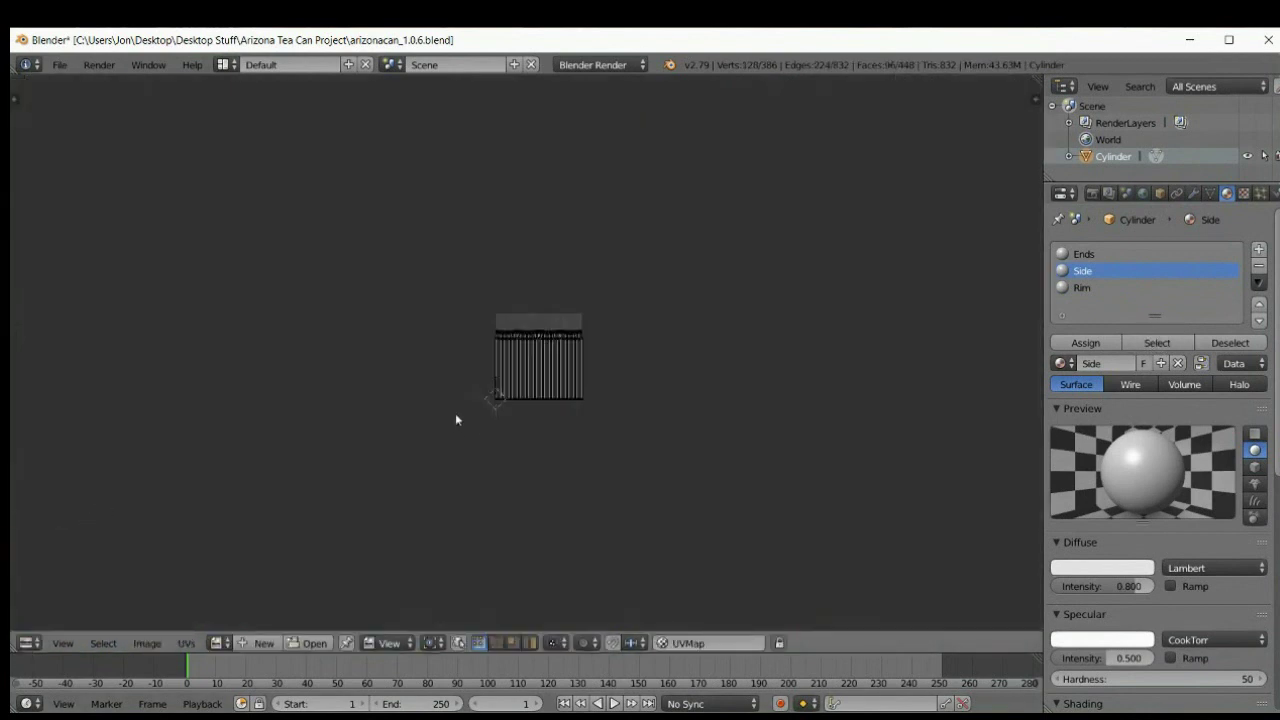
scroll(455, 420, up, 7)
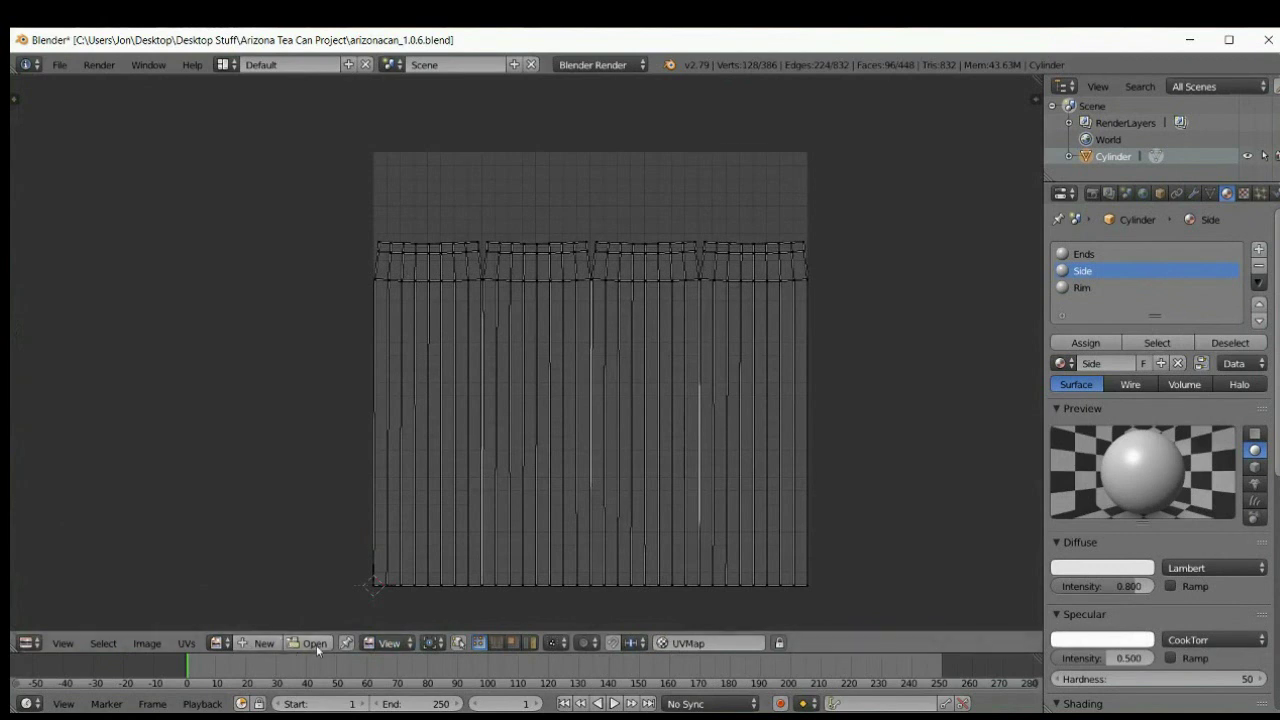
click(316, 644)
click(341, 645)
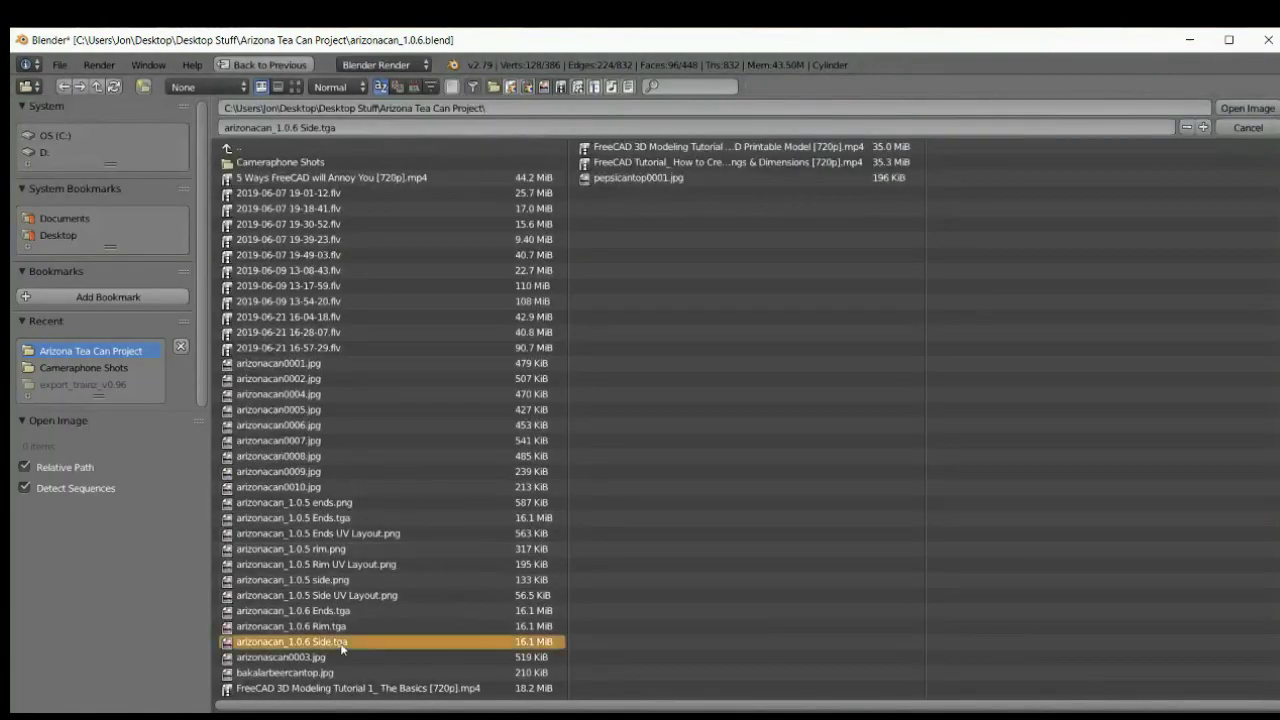
click(1229, 110)
click(36, 643)
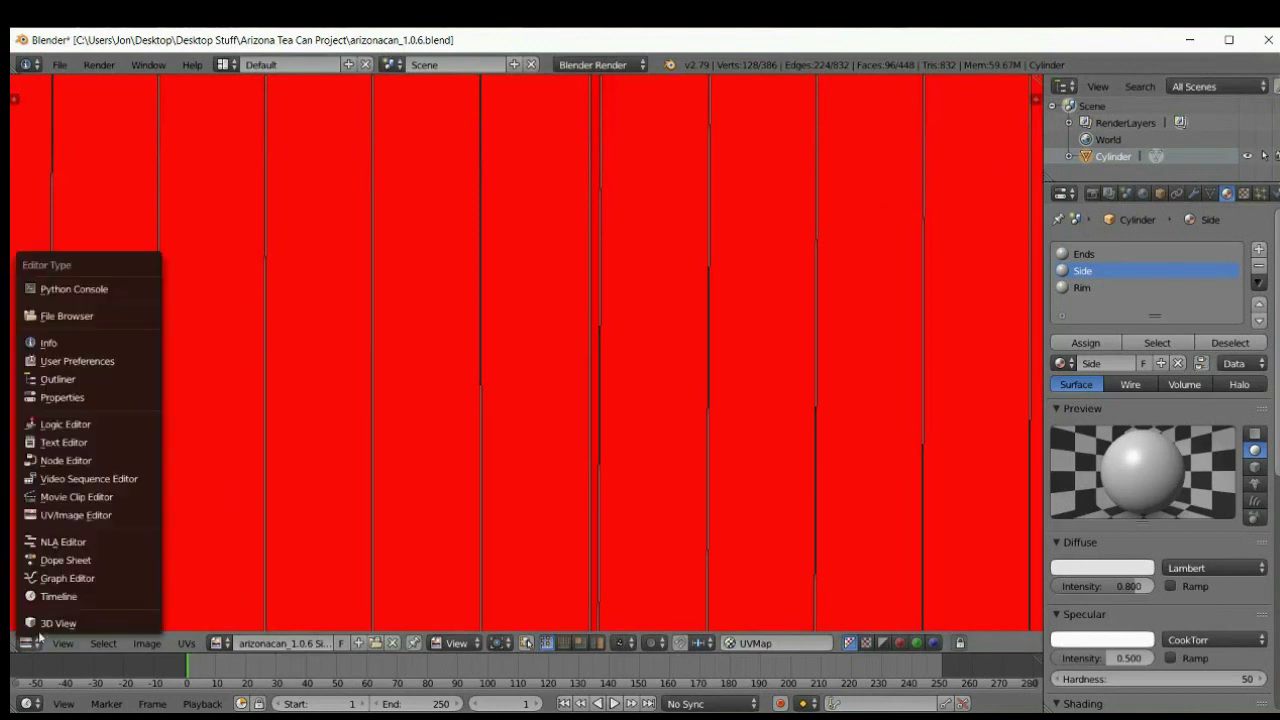
click(55, 623)
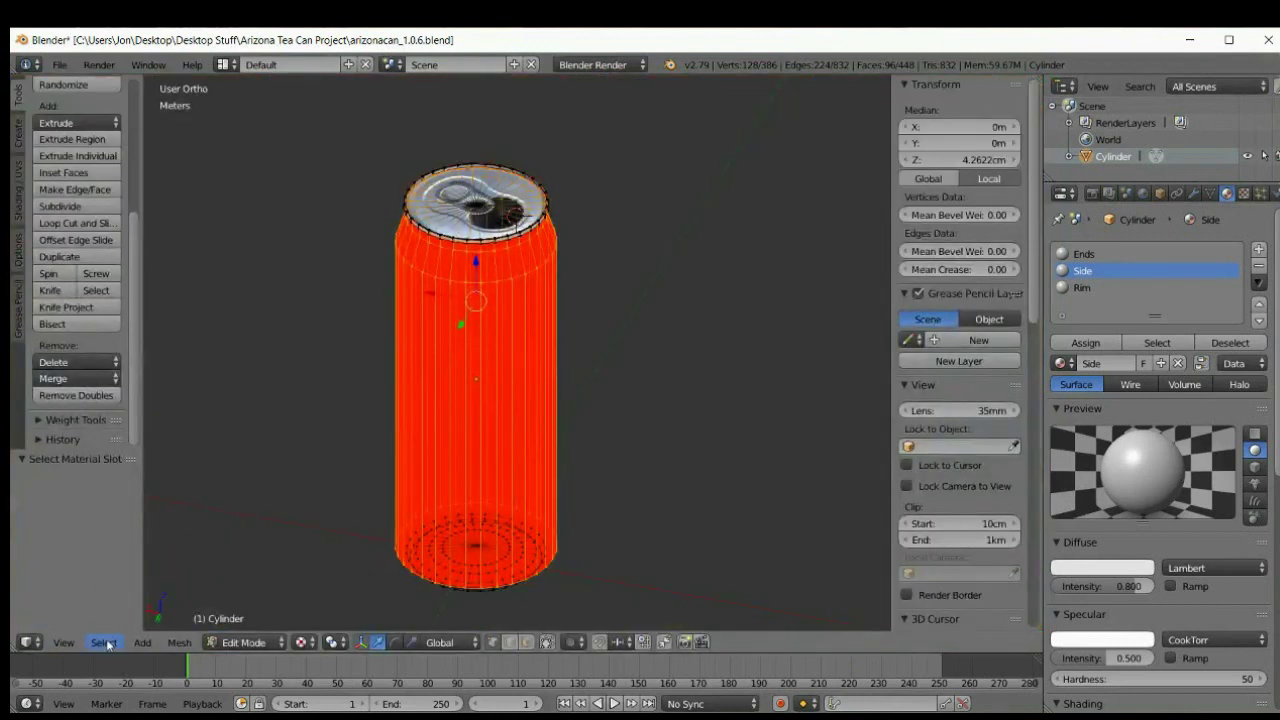
- Deselect all of the can's mesh and switch from Edit Mode to Object Mode
click(104, 642)
click(148, 576)
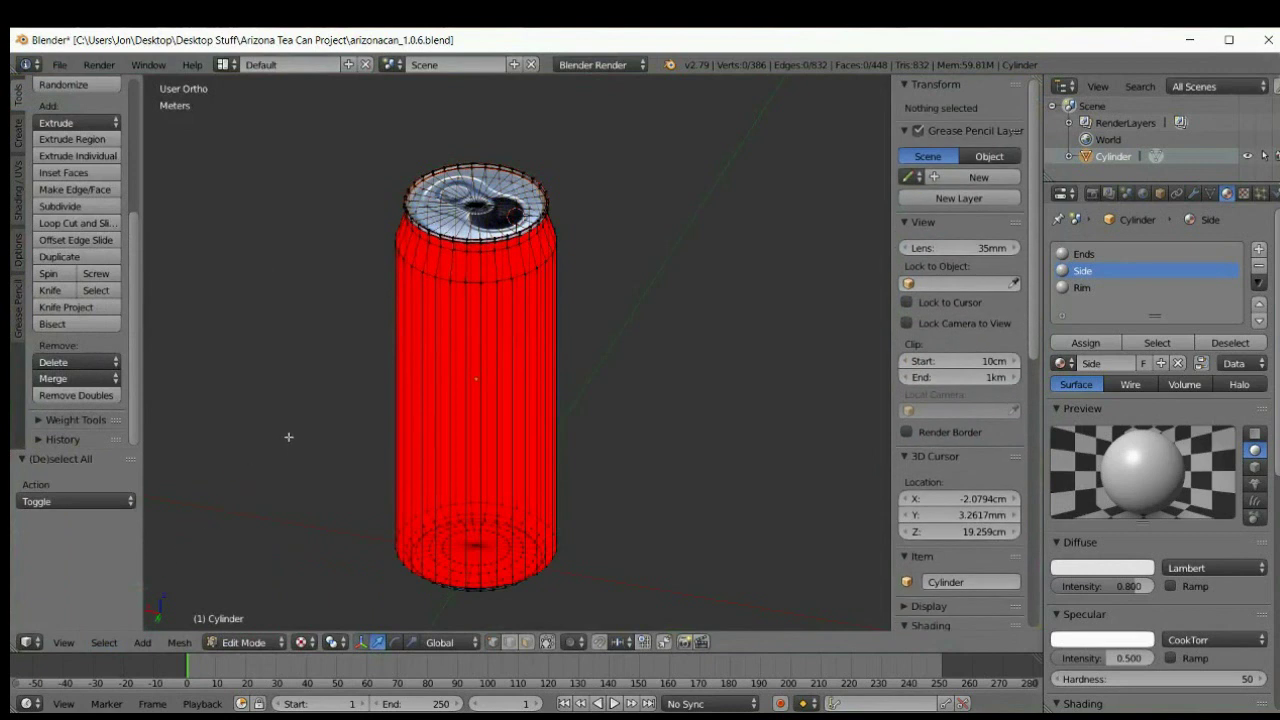
middle_drag(329, 395, 354, 451)
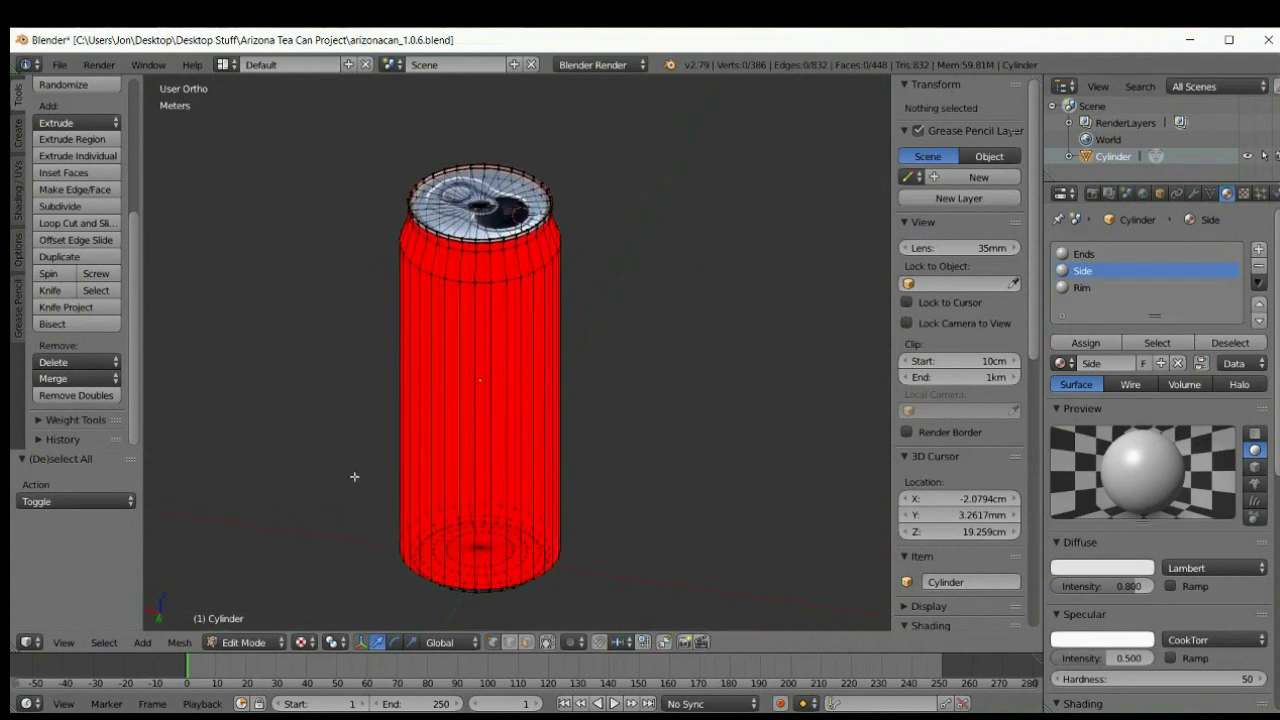
click(284, 643)
click(281, 624)
- Examine the textured can from above, from the side and from below, including its lid, rim and base
middle_drag(320, 383, 285, 302)
scroll(406, 150, up, 4)
middle_drag(406, 151, 426, 257)
scroll(425, 249, down, 3)
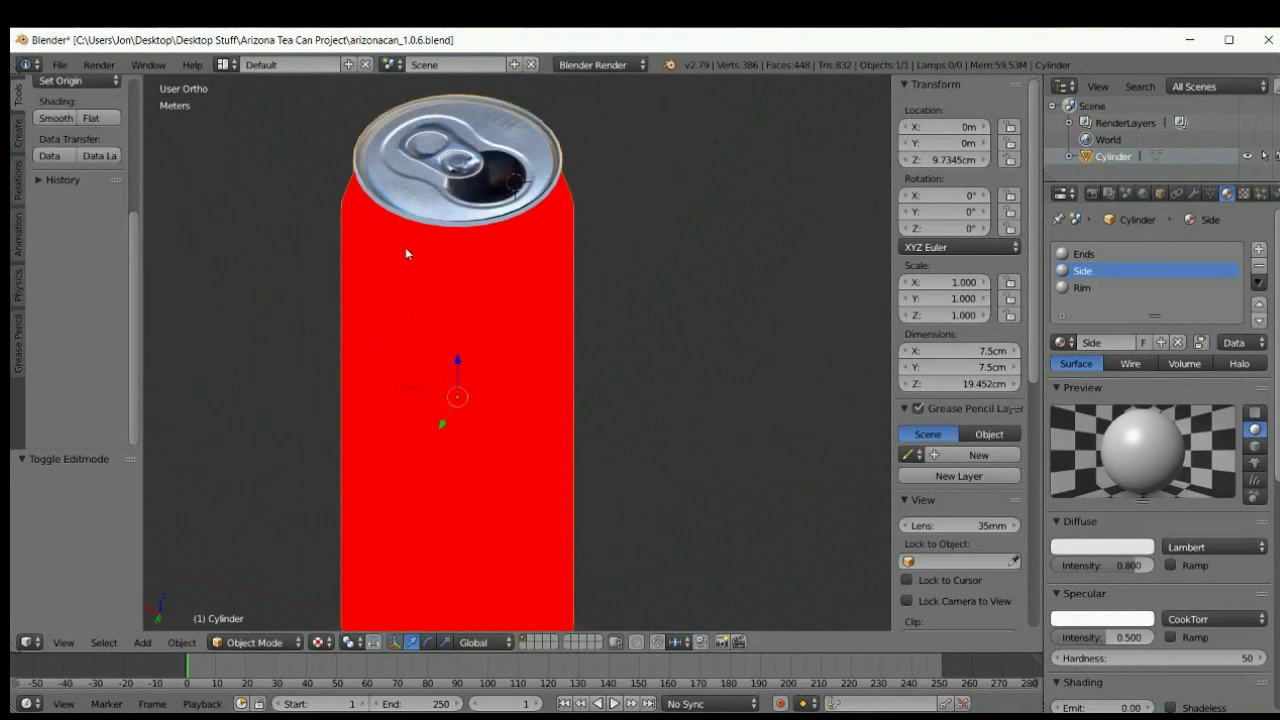
mouse_move(378, 375)
middle_down()
mouse_move(383, 303)
mouse_move(363, 354)
mouse_move(306, 337)
mouse_move(325, 281)
mouse_move(394, 289)
mouse_move(400, 337)
mouse_move(371, 355)
middle_up()
scroll(380, 354, down, 1)
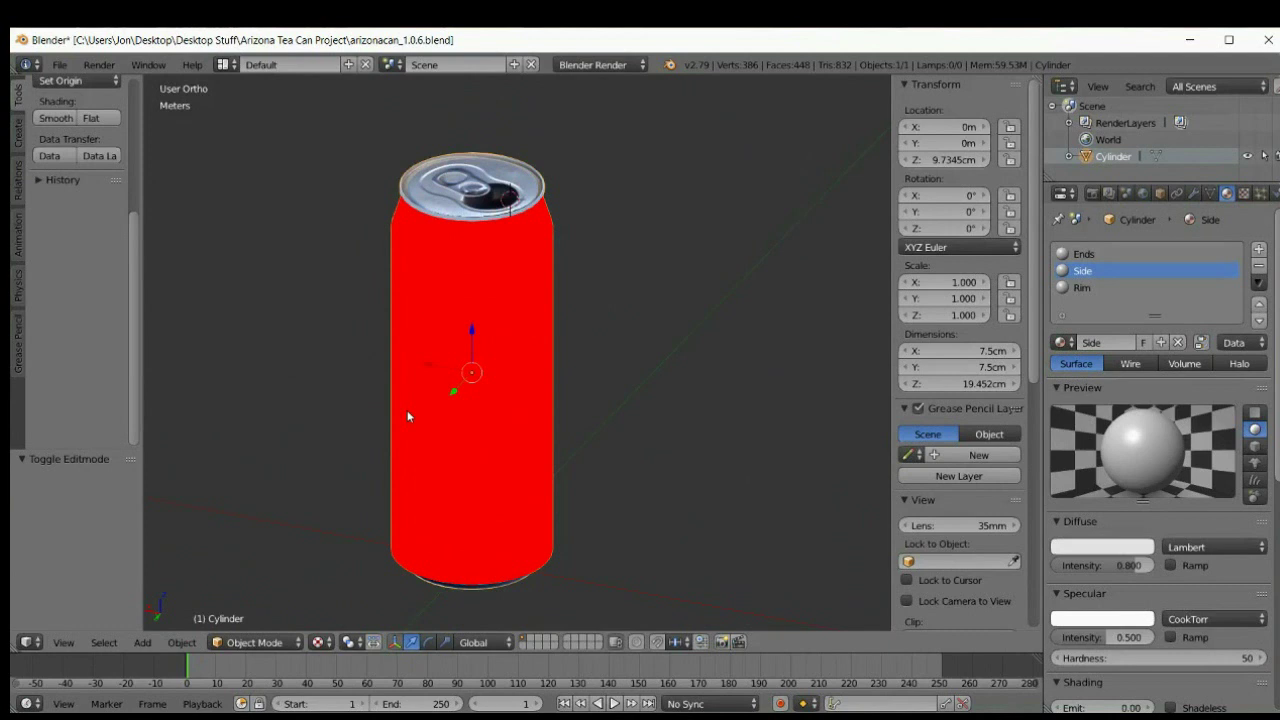
middle_drag(449, 286, 460, 136)
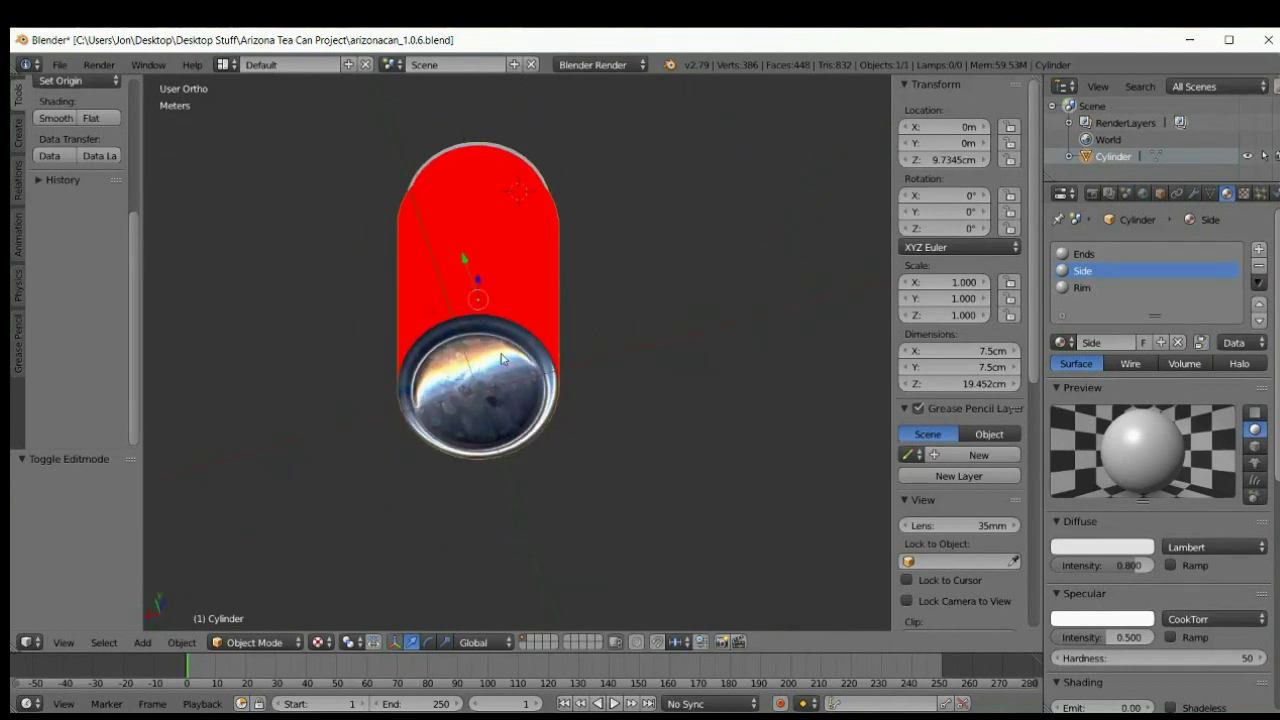
middle_drag(516, 238, 500, 369)
scroll(473, 233, up, 2)
middle_drag(475, 240, 477, 325)
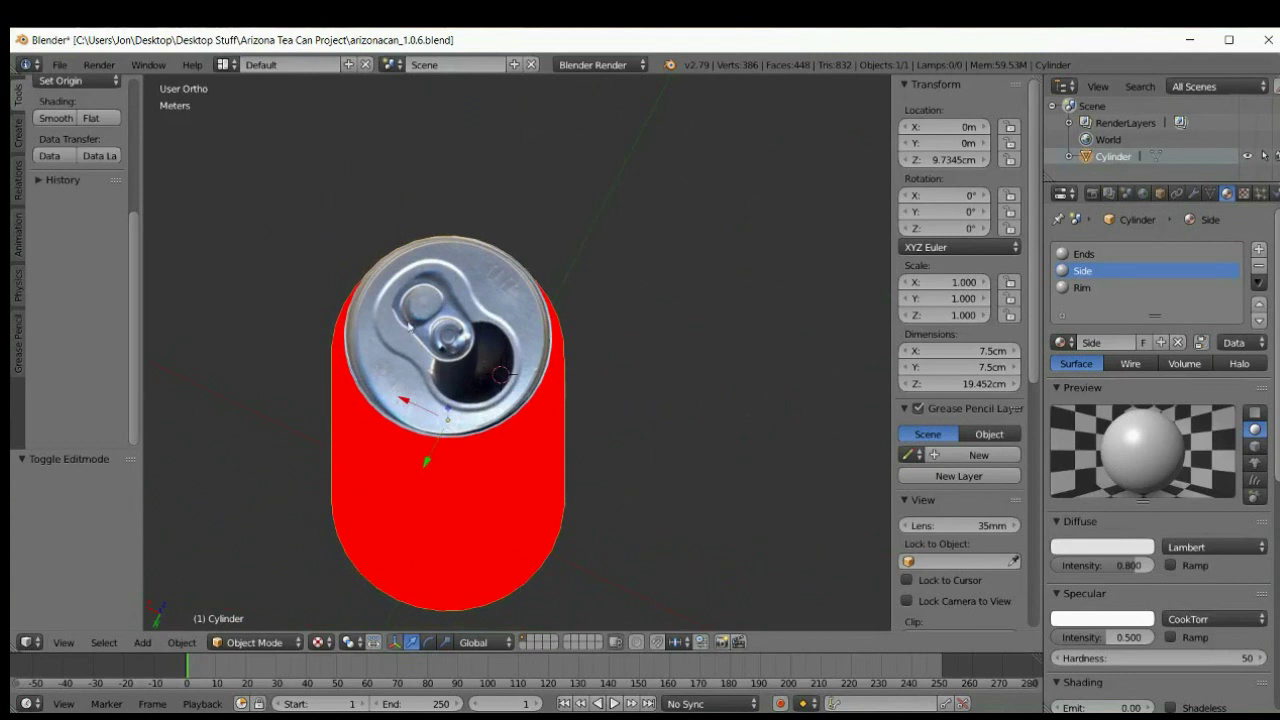
middle_drag(439, 448, 446, 413)
scroll(449, 365, down, 2)
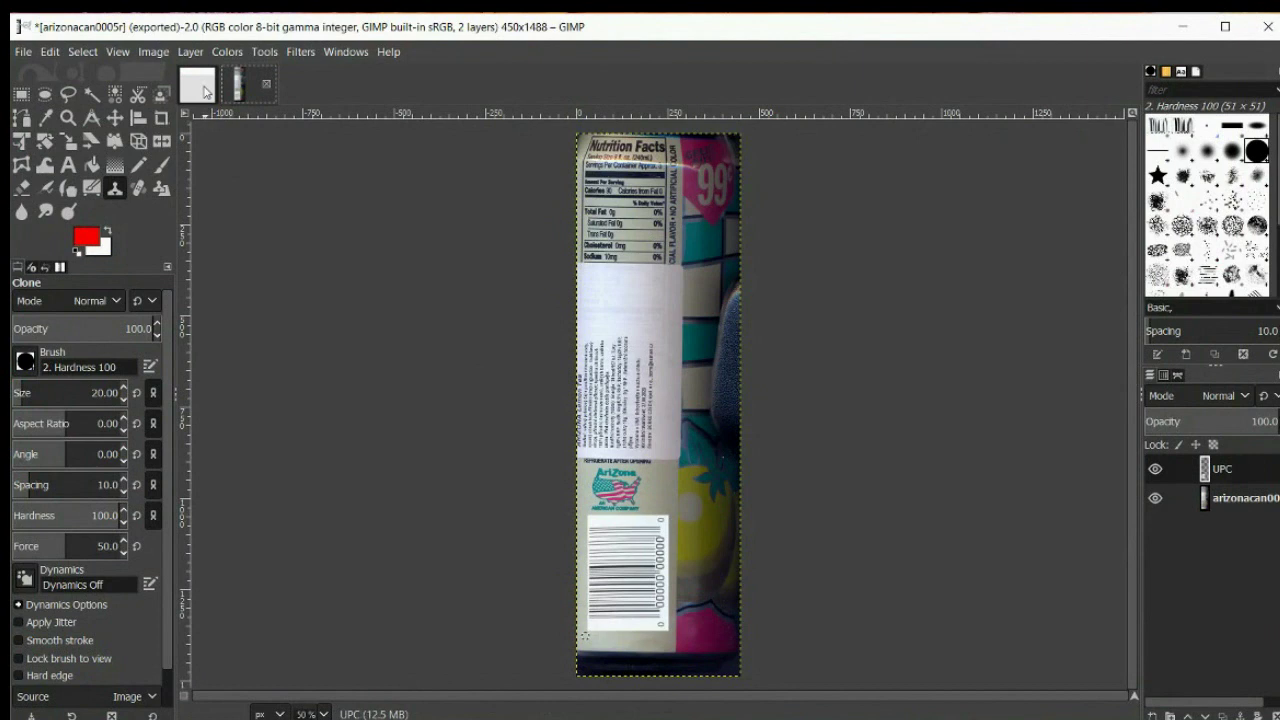
- In GIMP, compare the side UV layout with the can photo, and merge the photo's UPC layer down
click(204, 92)
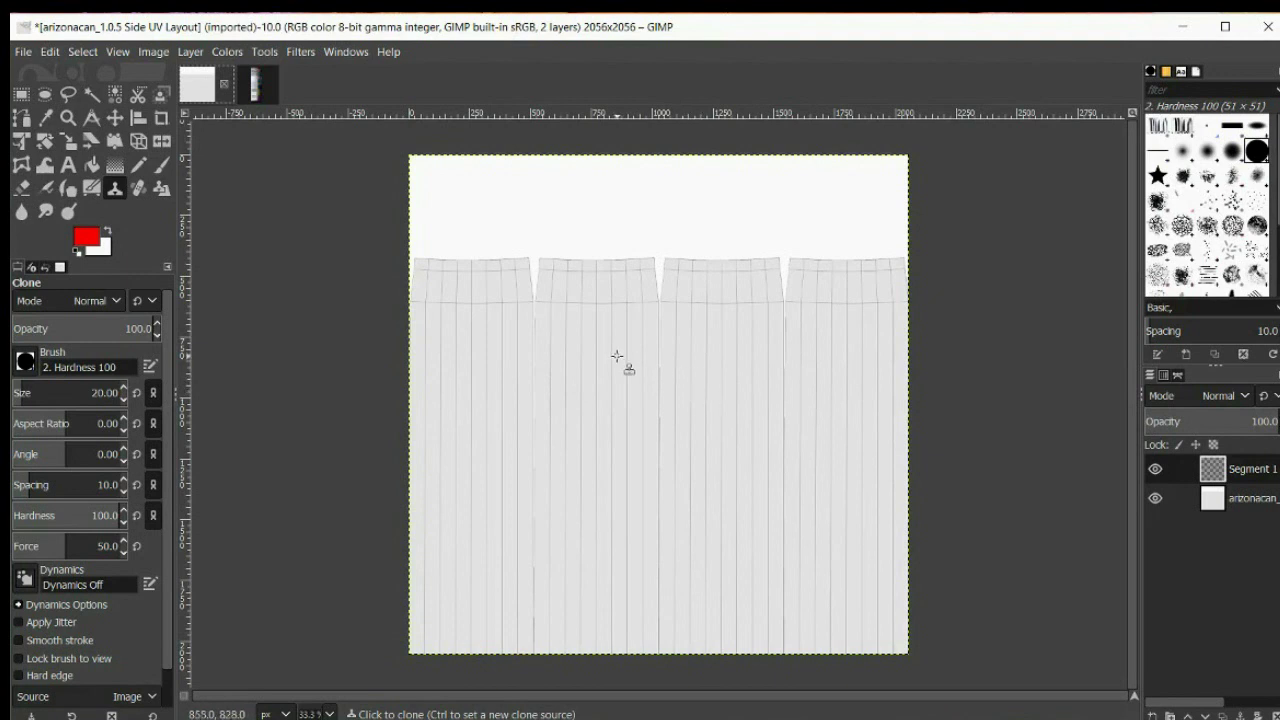
click(268, 96)
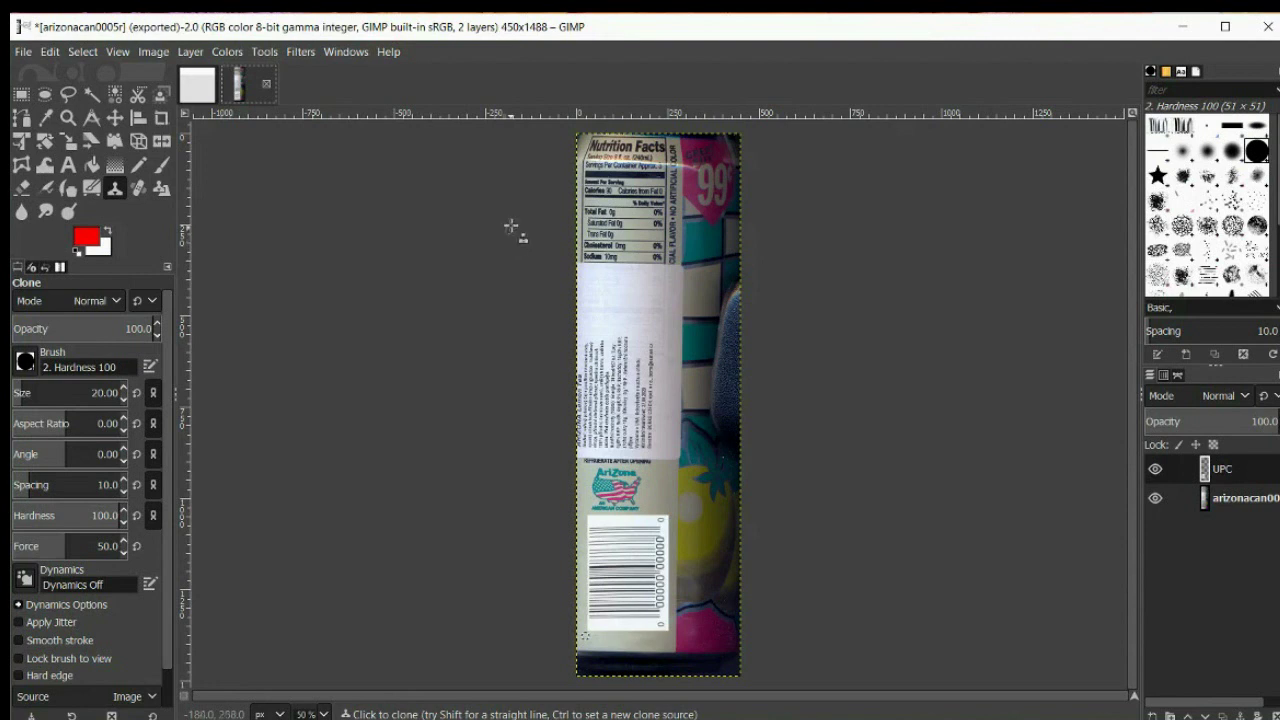
click(78, 52)
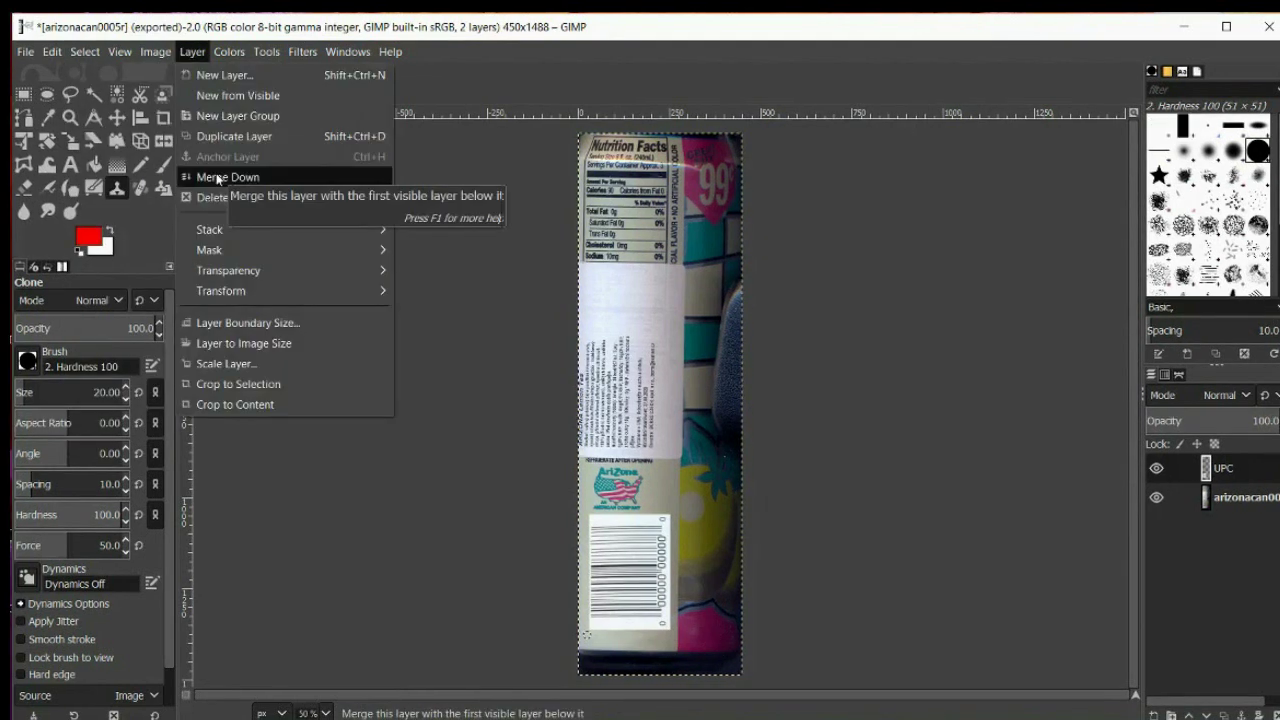
click(216, 173)
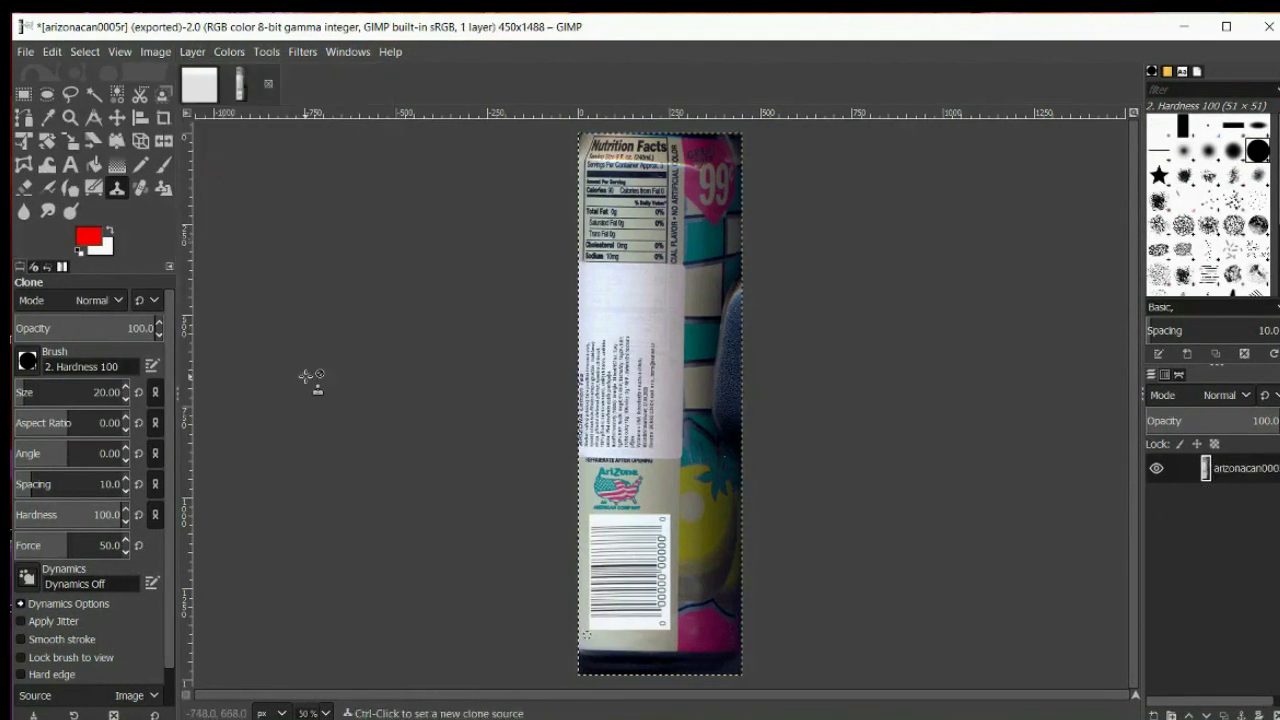
- Copy the merged can photo and paste it into the arizonacan_1.0.5 Side UV Layout image
click(54, 52)
click(100, 189)
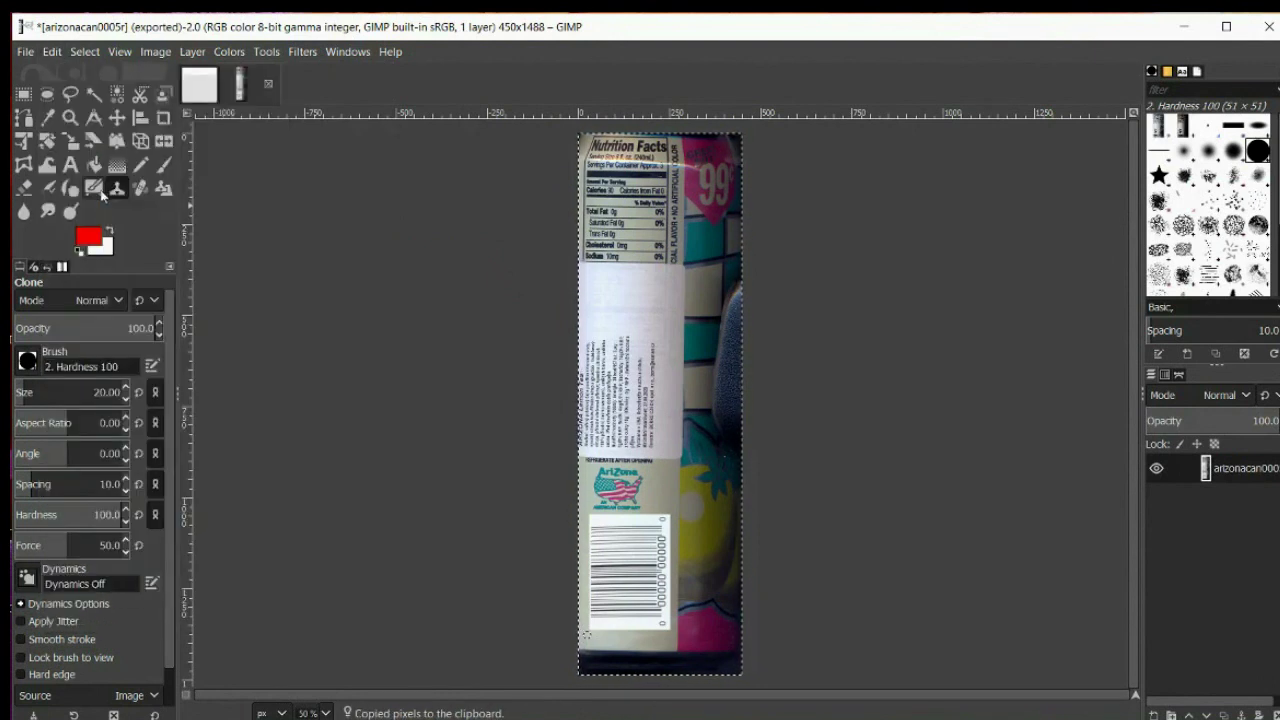
click(190, 95)
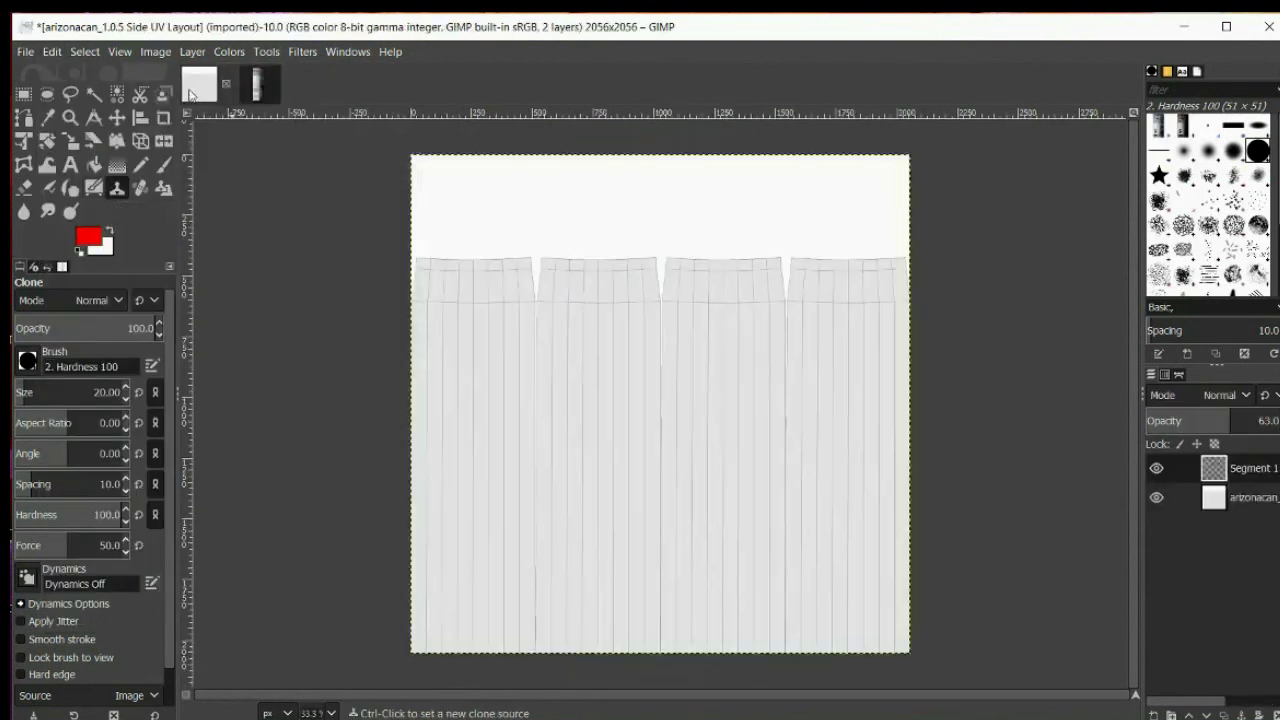
click(52, 52)
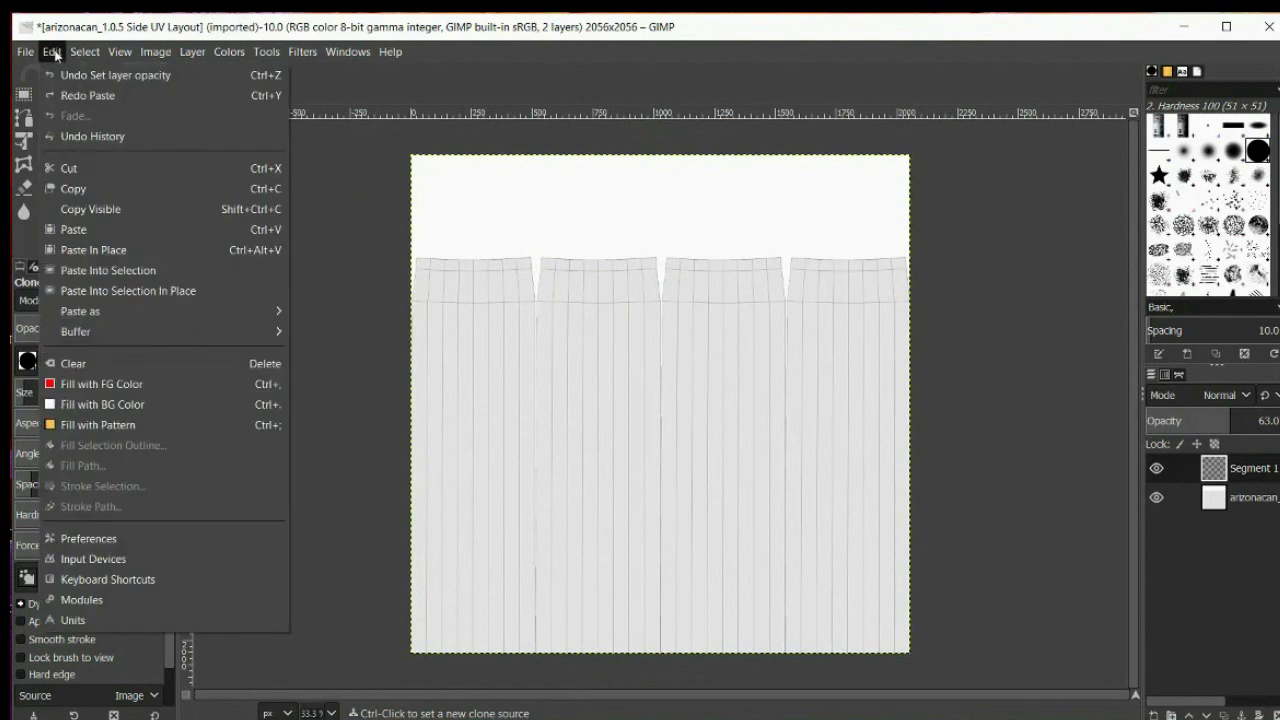
click(101, 230)
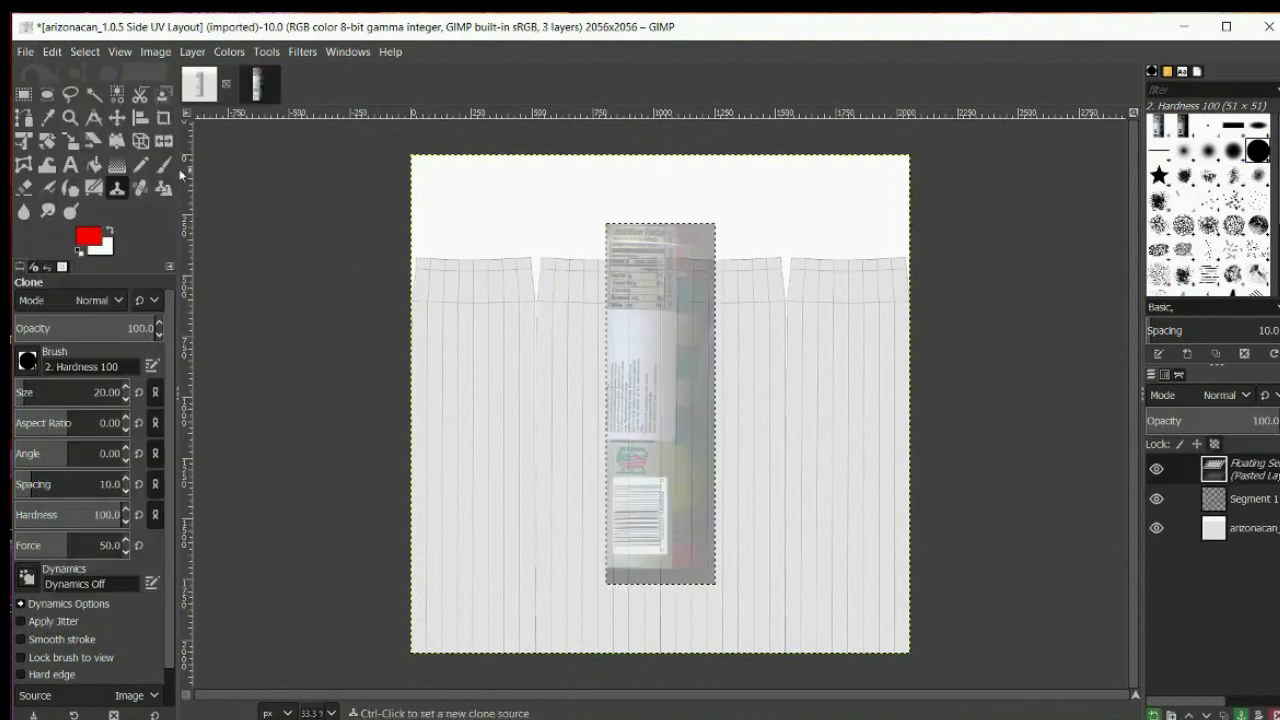
- Move the pasted photo over the first UV segment and scale it to 484 × 1600 px
click(117, 117)
drag(663, 343, 476, 392)
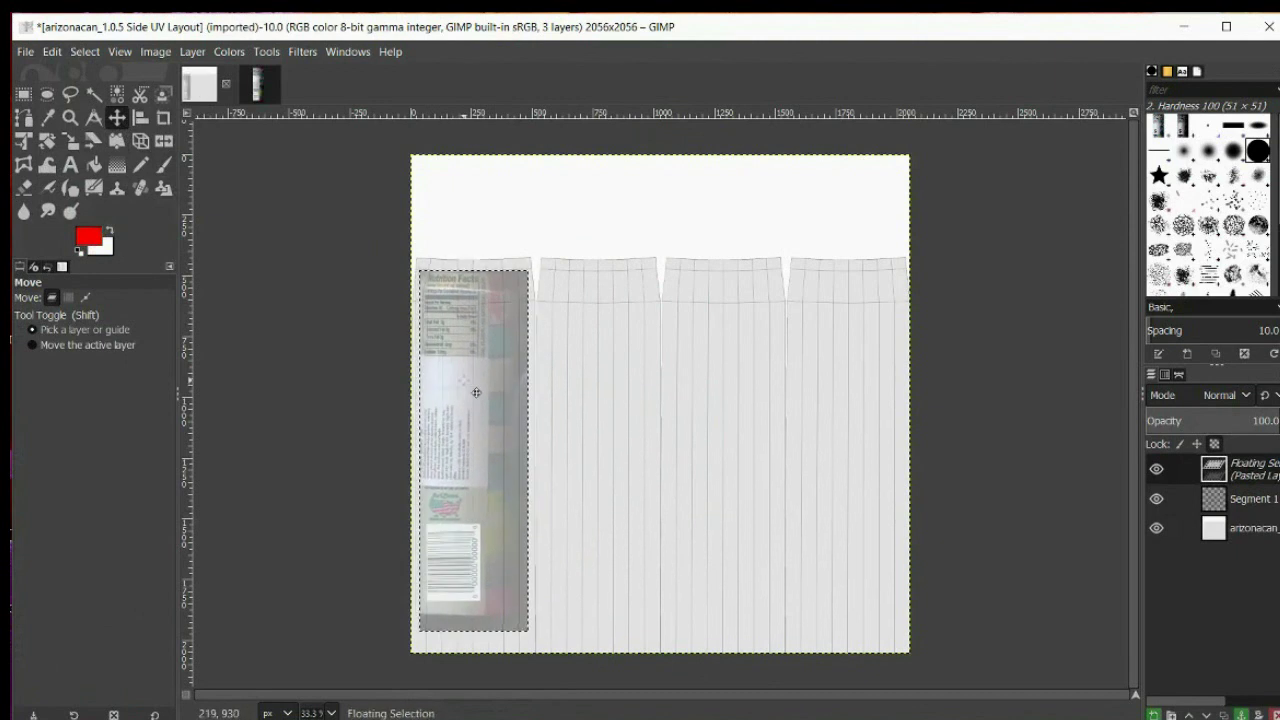
click(266, 51)
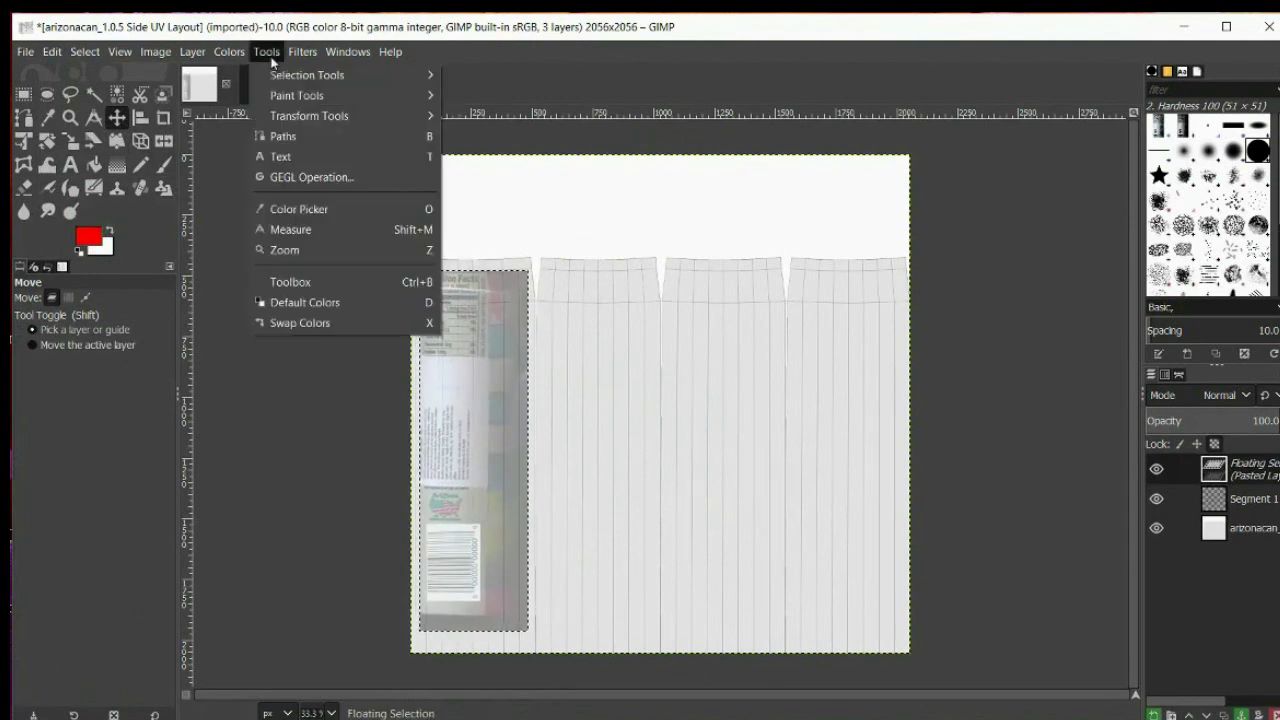
mouse_move(300, 115)
click(507, 196)
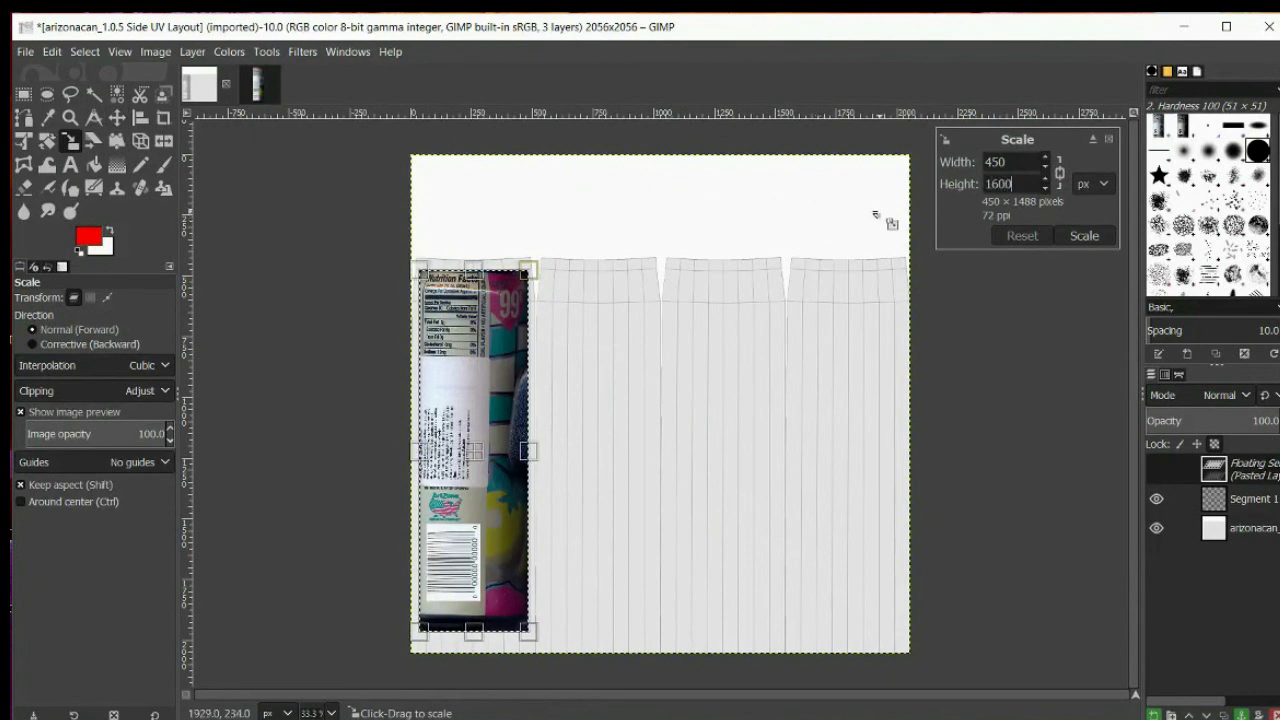
click(1016, 162)
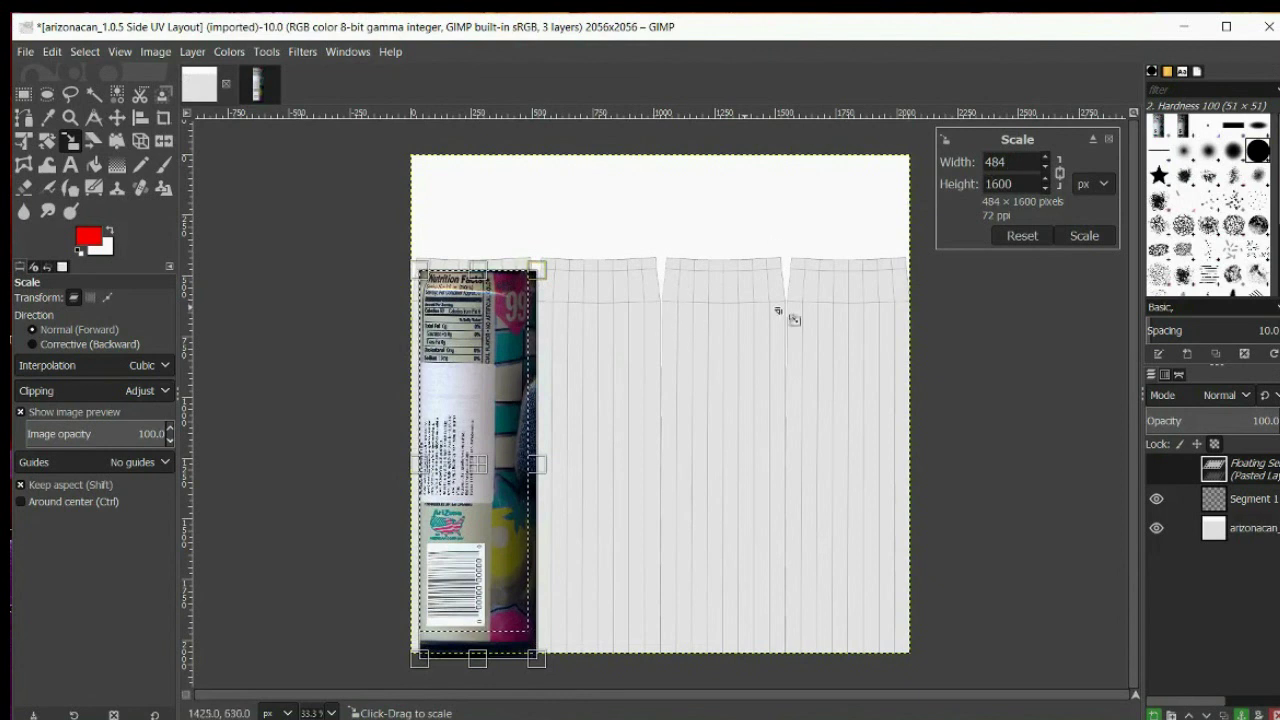
click(1082, 236)
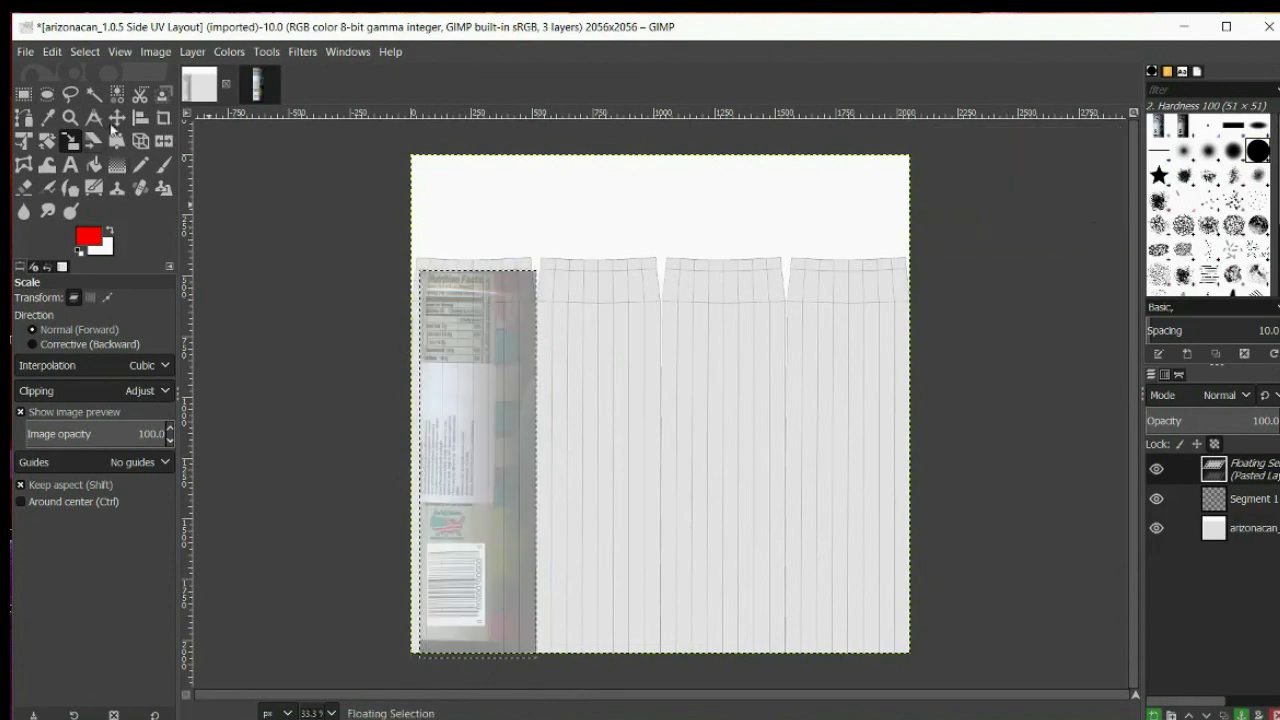
- Shift the scaled photo to fit inside the first segment and inspect its upper edge at 200% zoom
click(116, 117)
drag(480, 428, 472, 413)
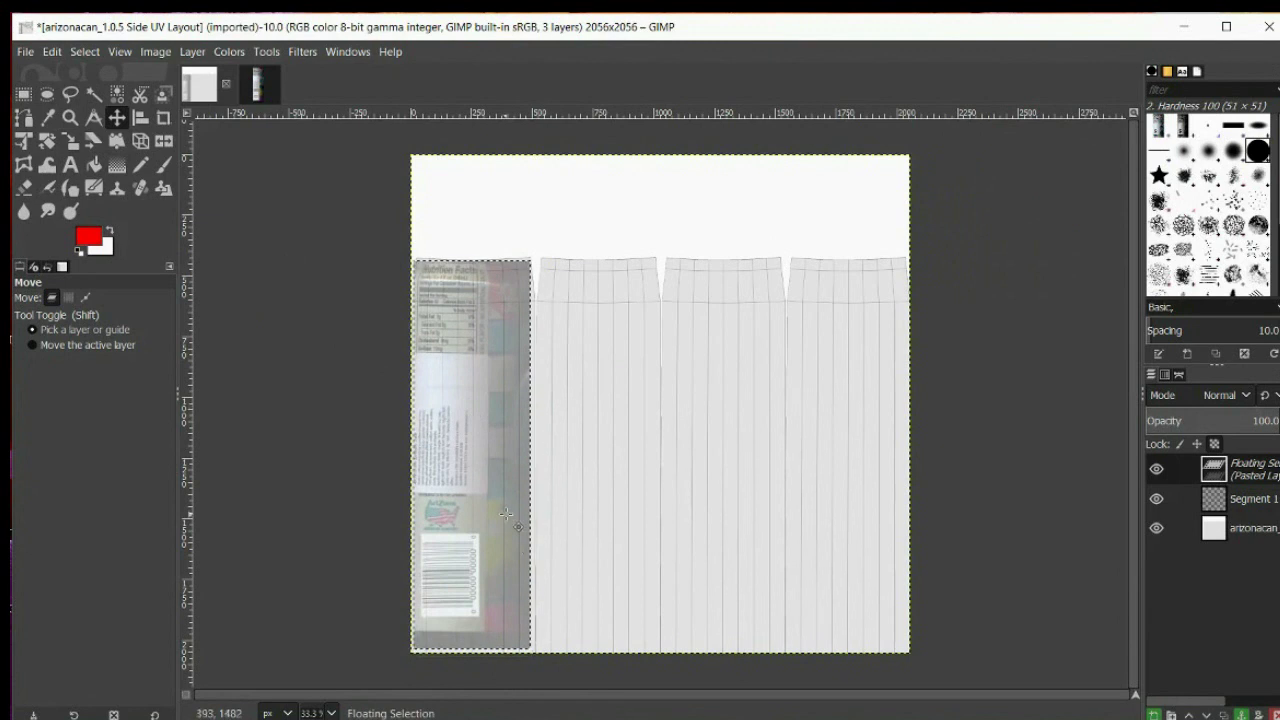
click(331, 713)
click(322, 572)
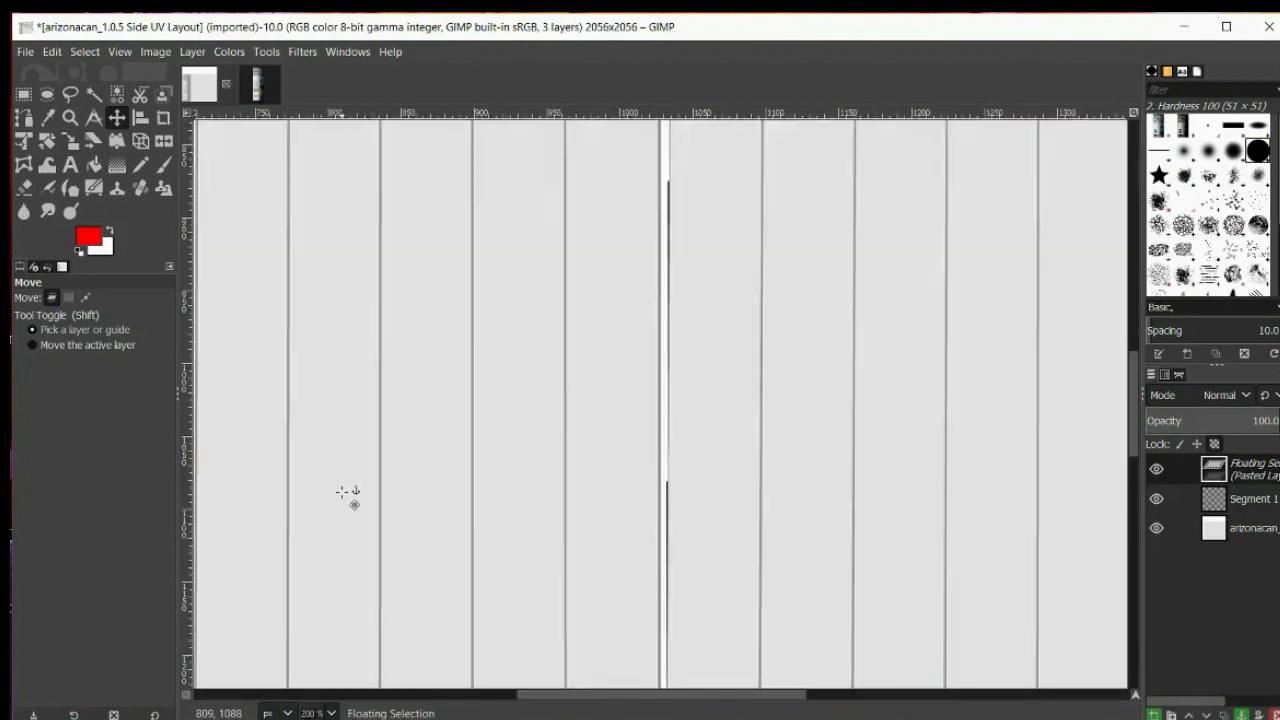
scroll(342, 478, up, 10)
drag(665, 698, 288, 697)
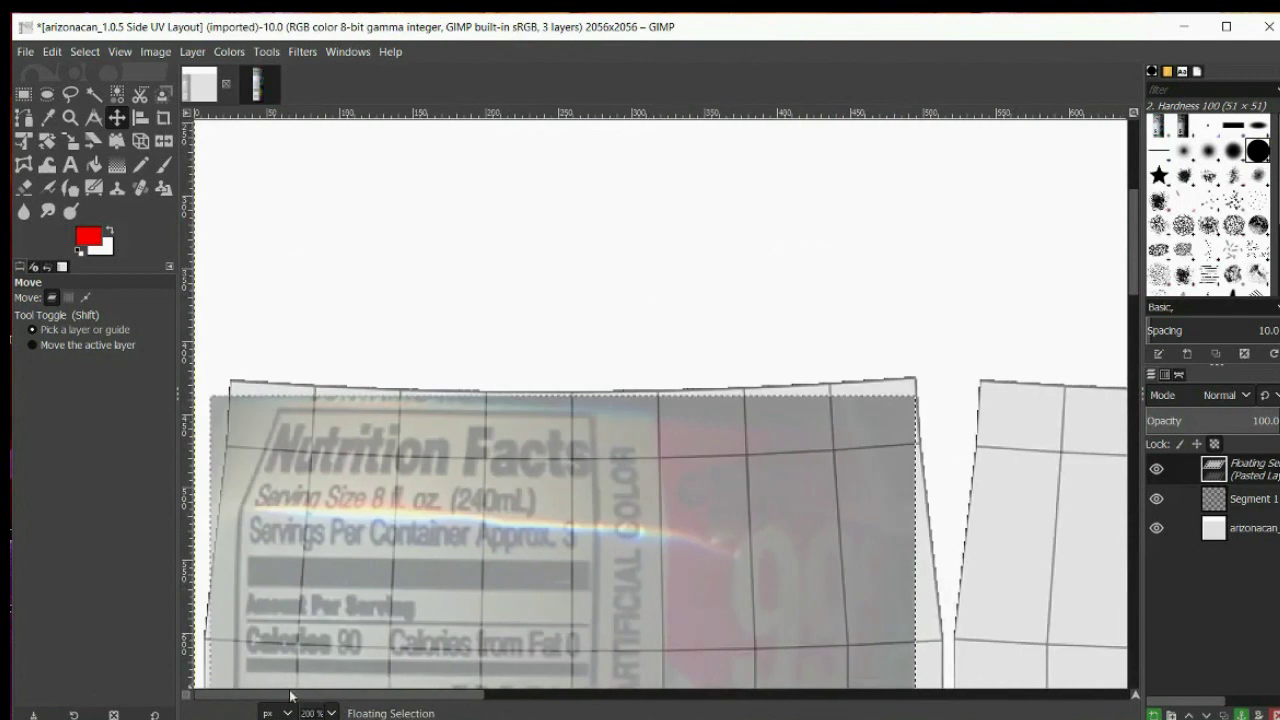
scroll(430, 610, down, 2)
scroll(412, 582, up, 3)
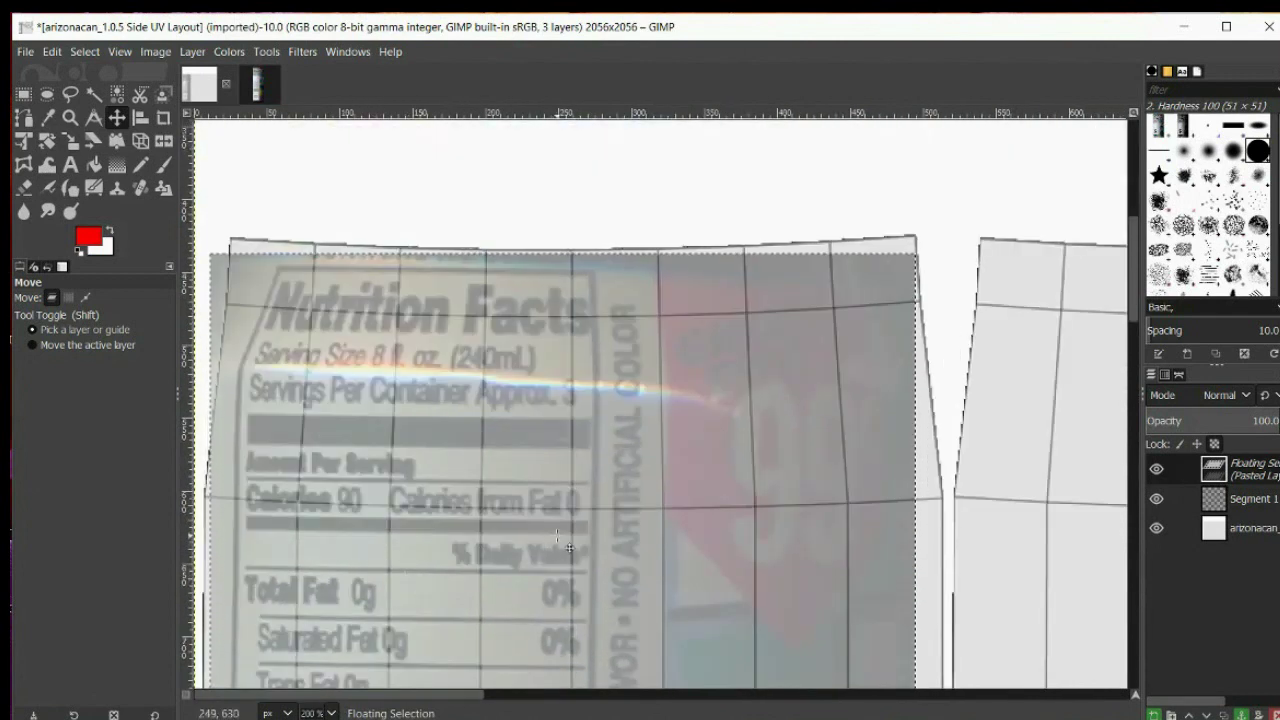
- Adjust the pasted photo's vertical position against the segment's upper grid rows, comparing it with the original can photo
drag(582, 512, 582, 556)
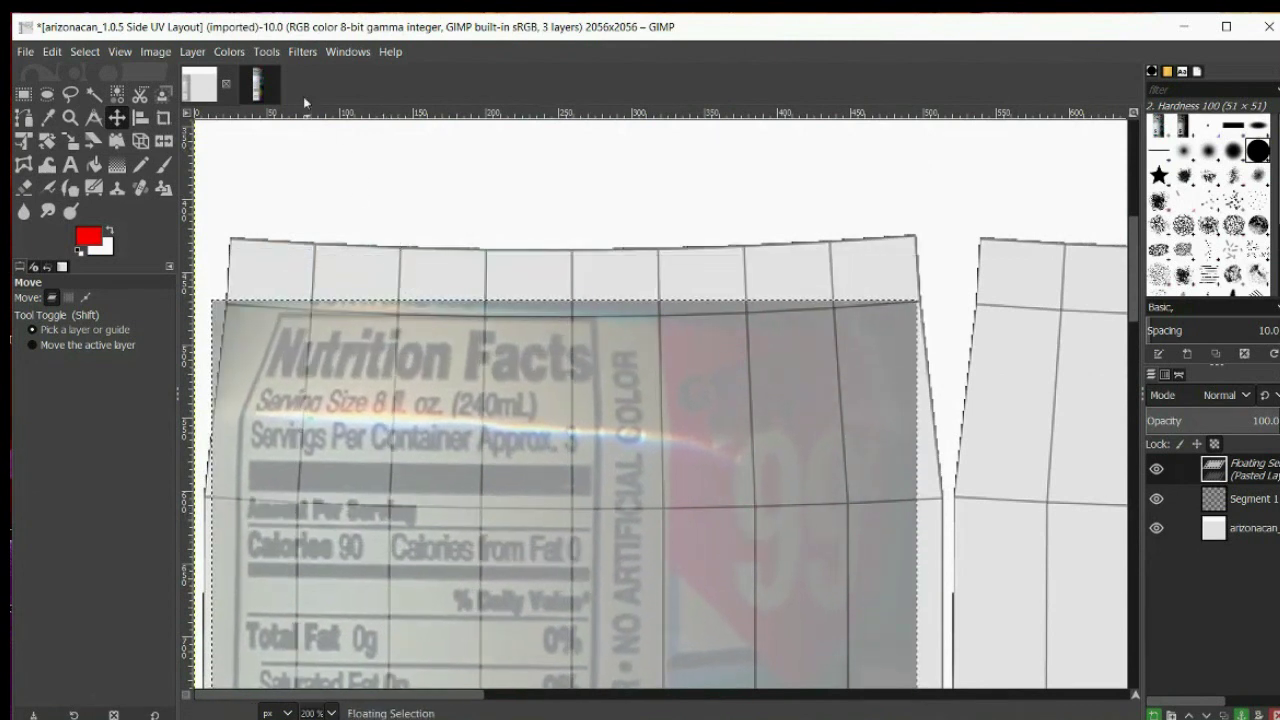
click(264, 88)
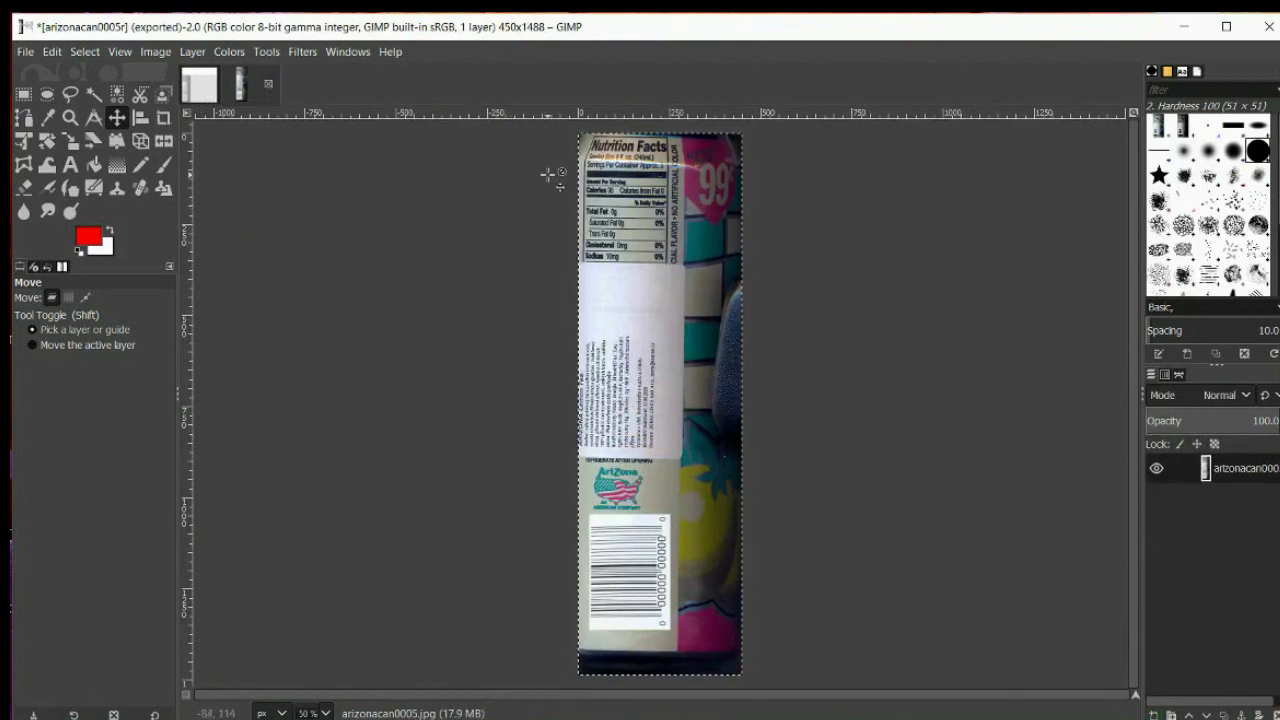
click(207, 100)
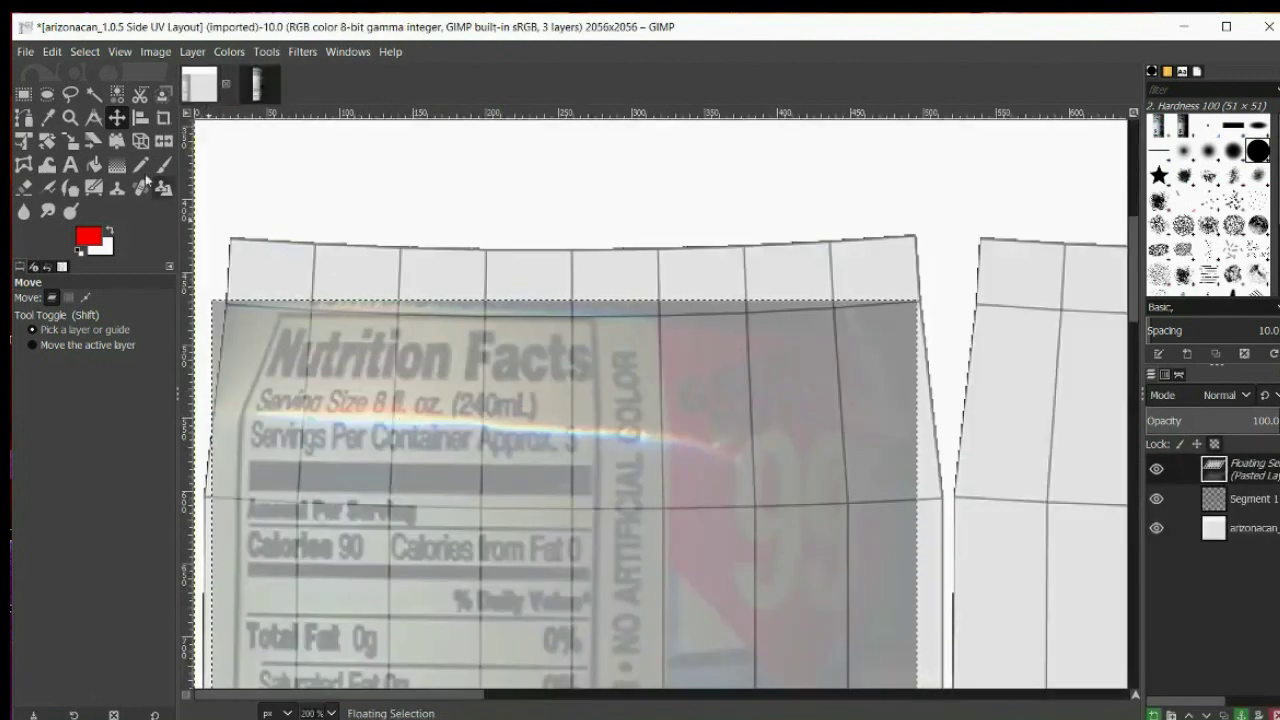
drag(335, 391, 341, 335)
scroll(344, 460, down, 10)
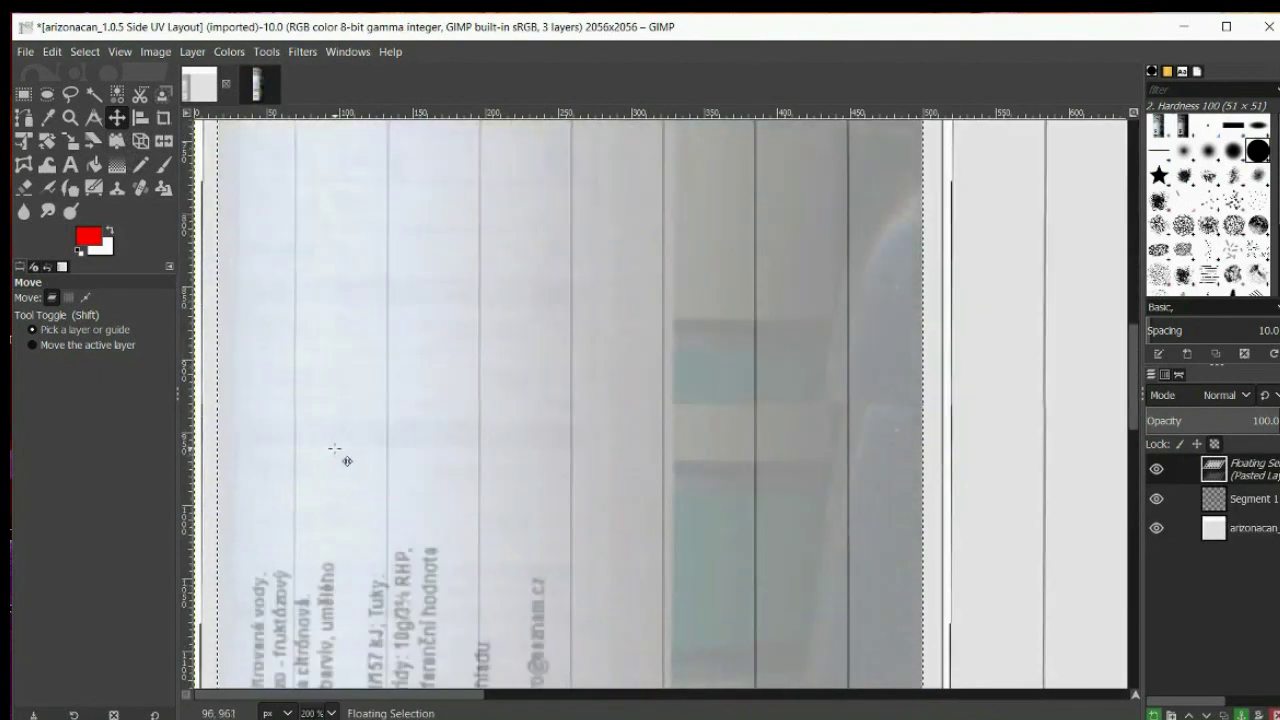
scroll(346, 460, down, 5)
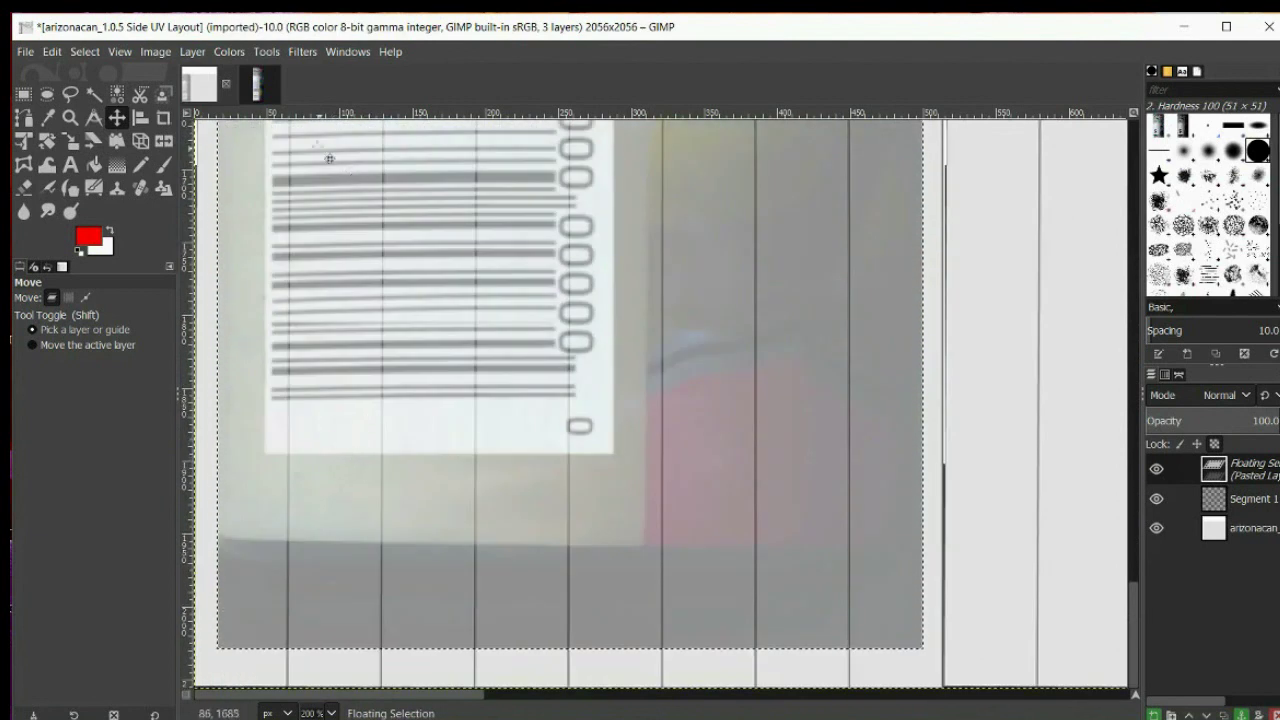
- Enlarge the pasted photo slightly beyond 505 × 1670 px, keeping its proportions, so it spans the first segment's full width
click(266, 51)
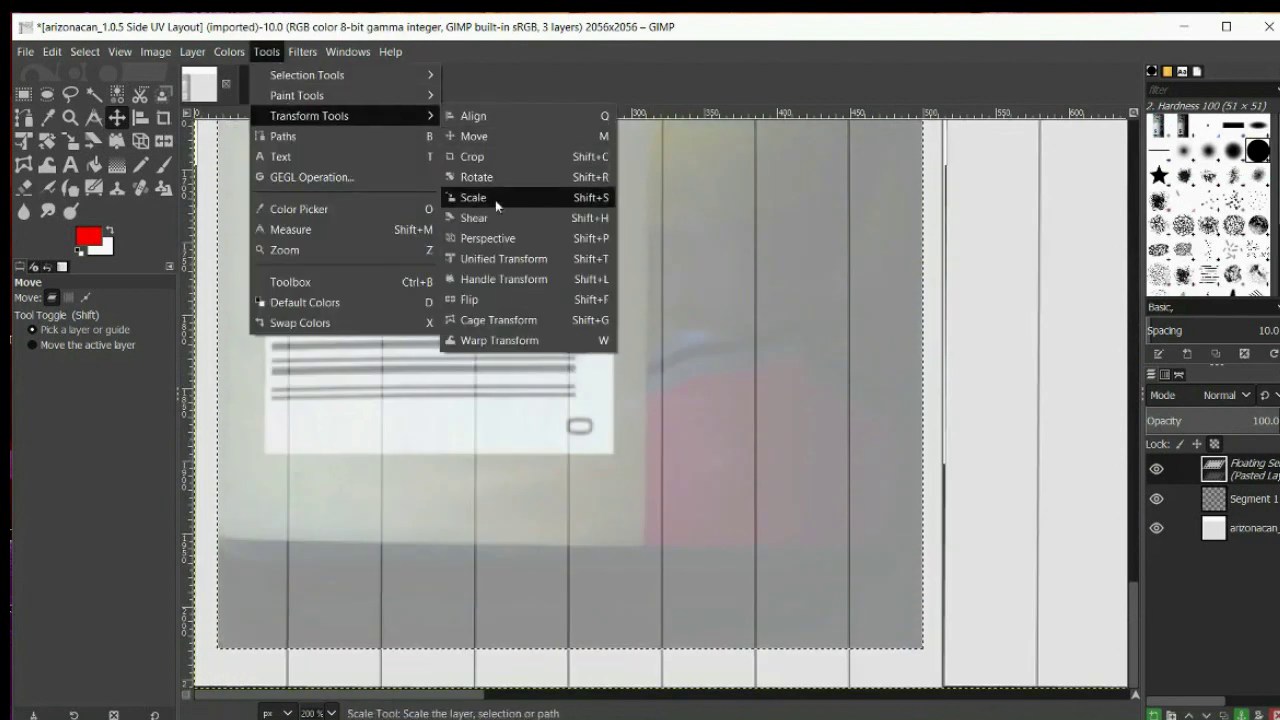
click(499, 199)
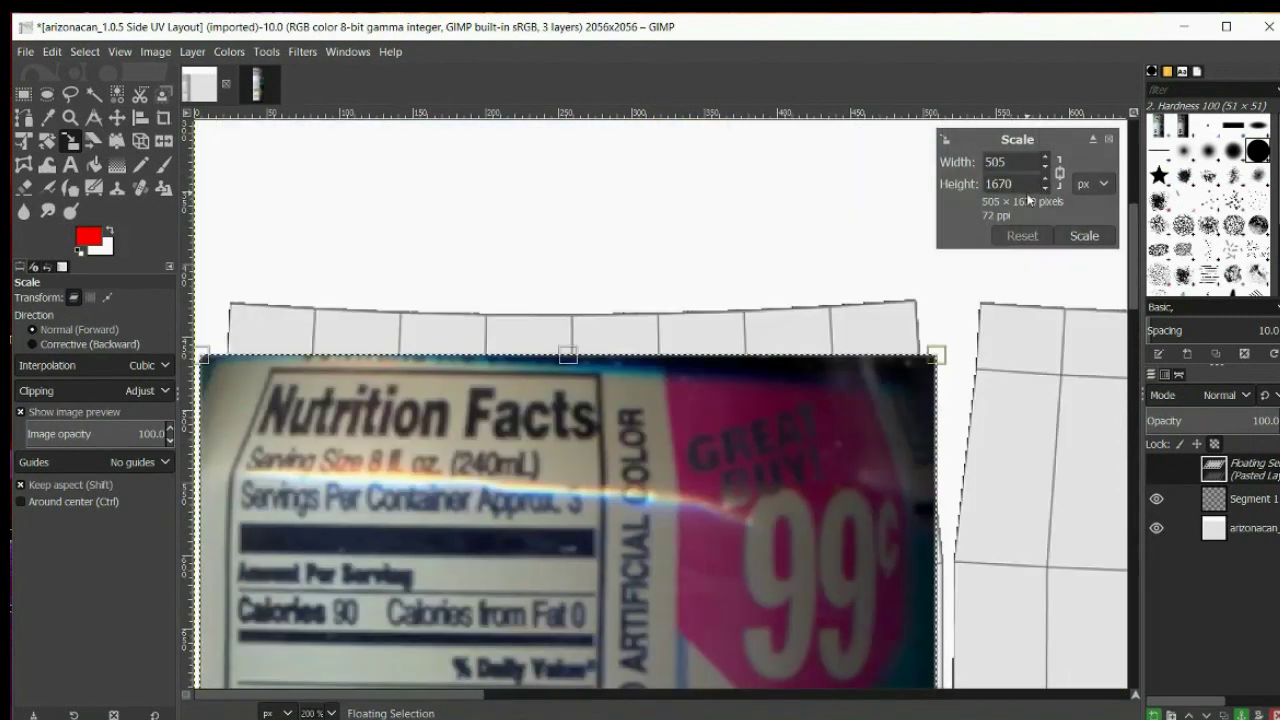
key(BackSpace)
text(9)
click(1089, 237)
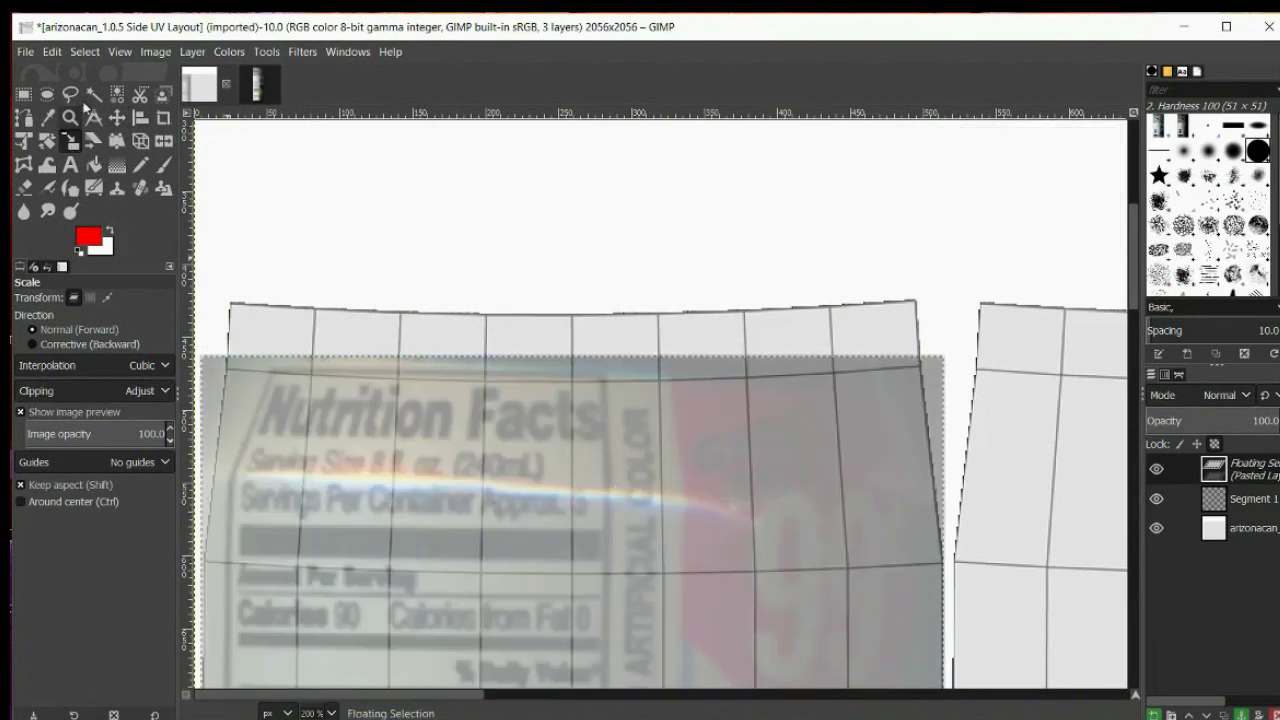
- Move the enlarged photo to align with the first segment's edges, checking the fit at both ends
click(117, 117)
drag(392, 462, 385, 400)
scroll(385, 410, down, 15)
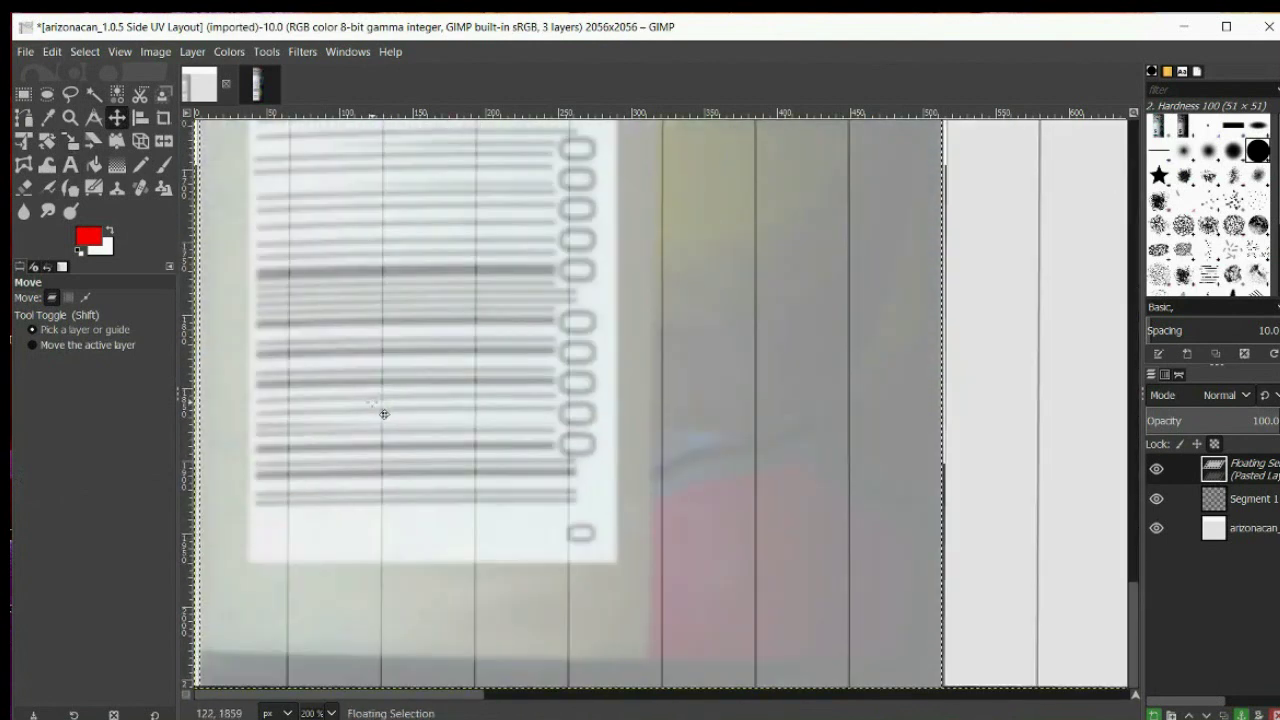
drag(410, 447, 408, 475)
scroll(410, 470, up, 15)
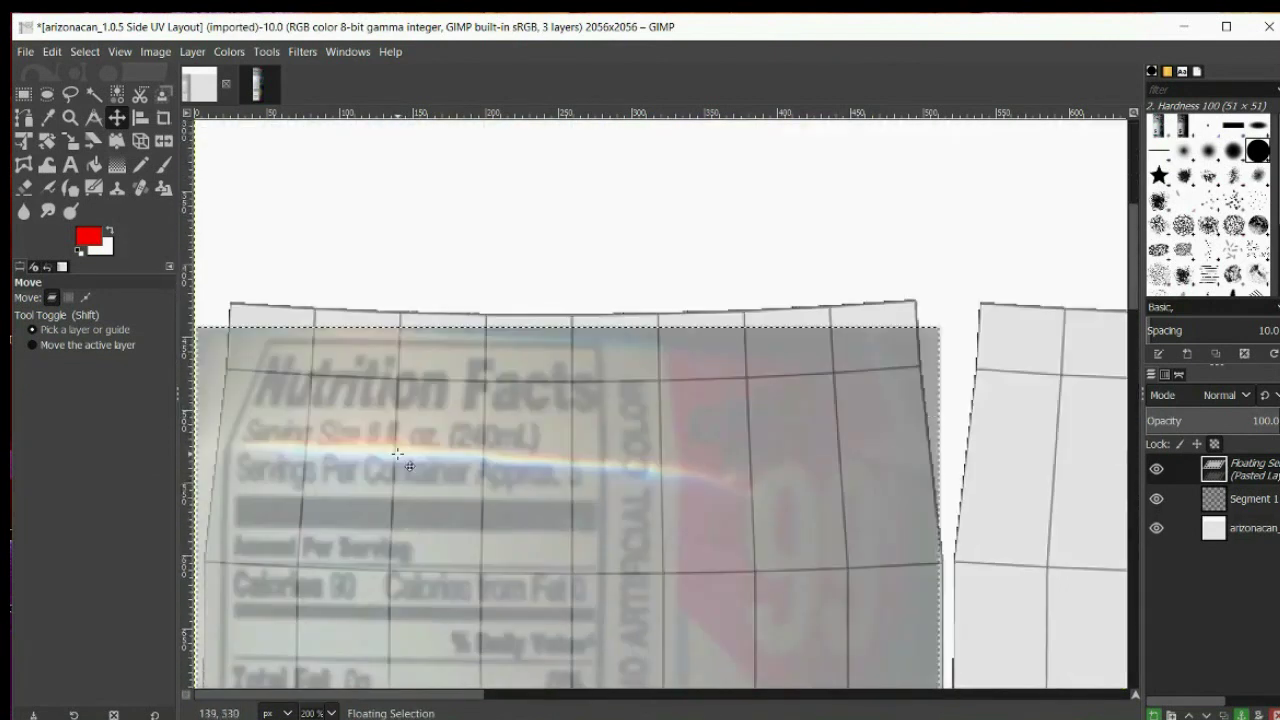
drag(432, 460, 430, 446)
scroll(420, 450, down, 5)
scroll(414, 451, up, 5)
scroll(414, 451, down, 10)
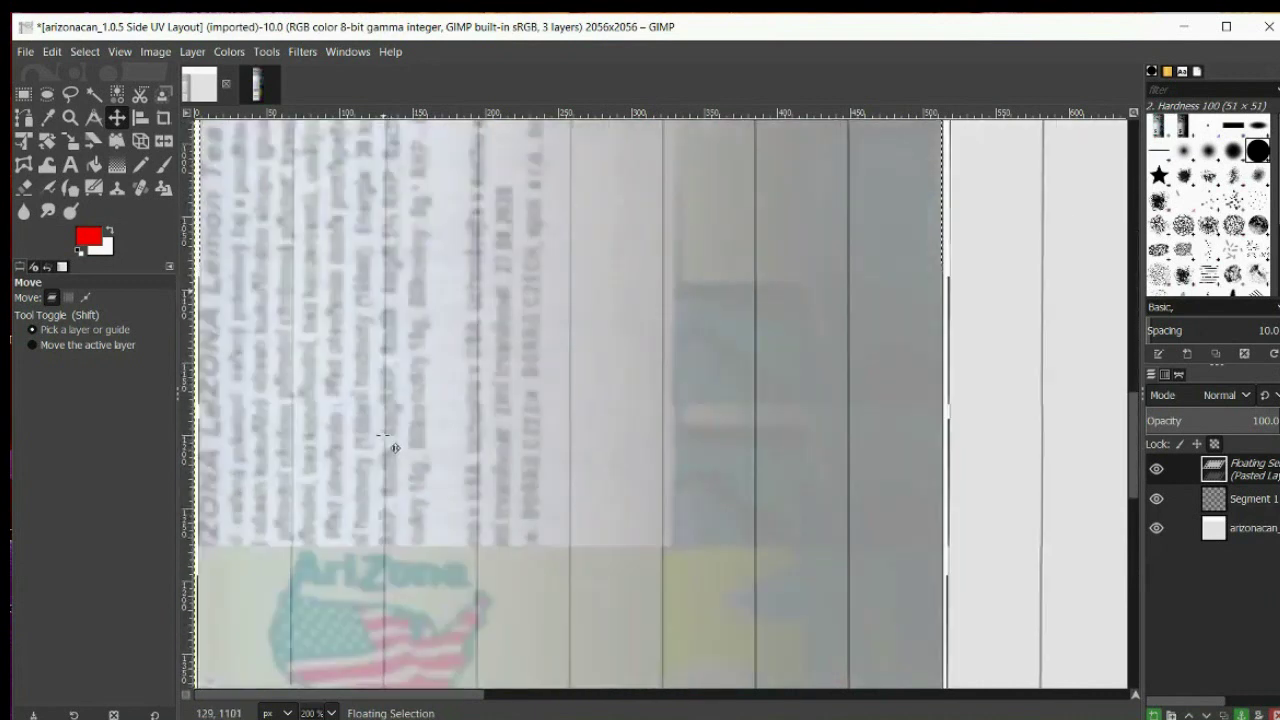
- Check the photo's fit along the first segment, then save the image as arizonacan_1.0.7 Side.xcf in the Arizona Tea Can Project folder
scroll(390, 447, down, 10)
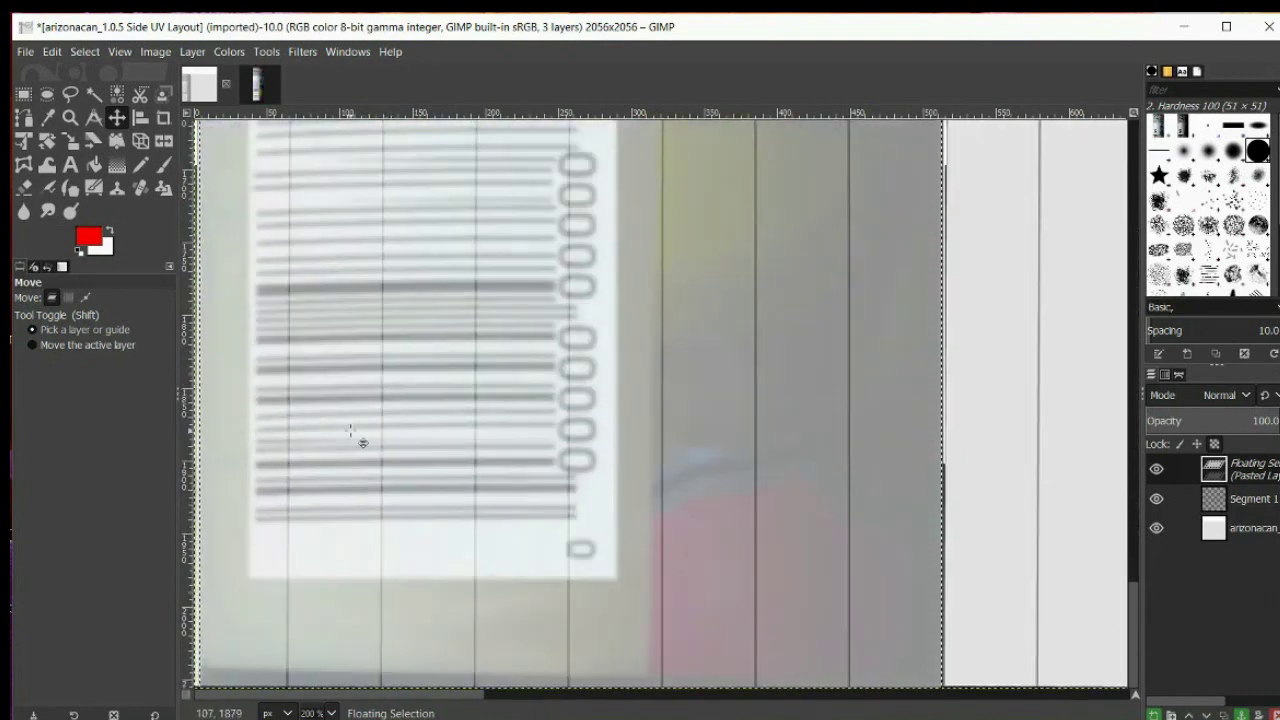
scroll(400, 463, up, 17)
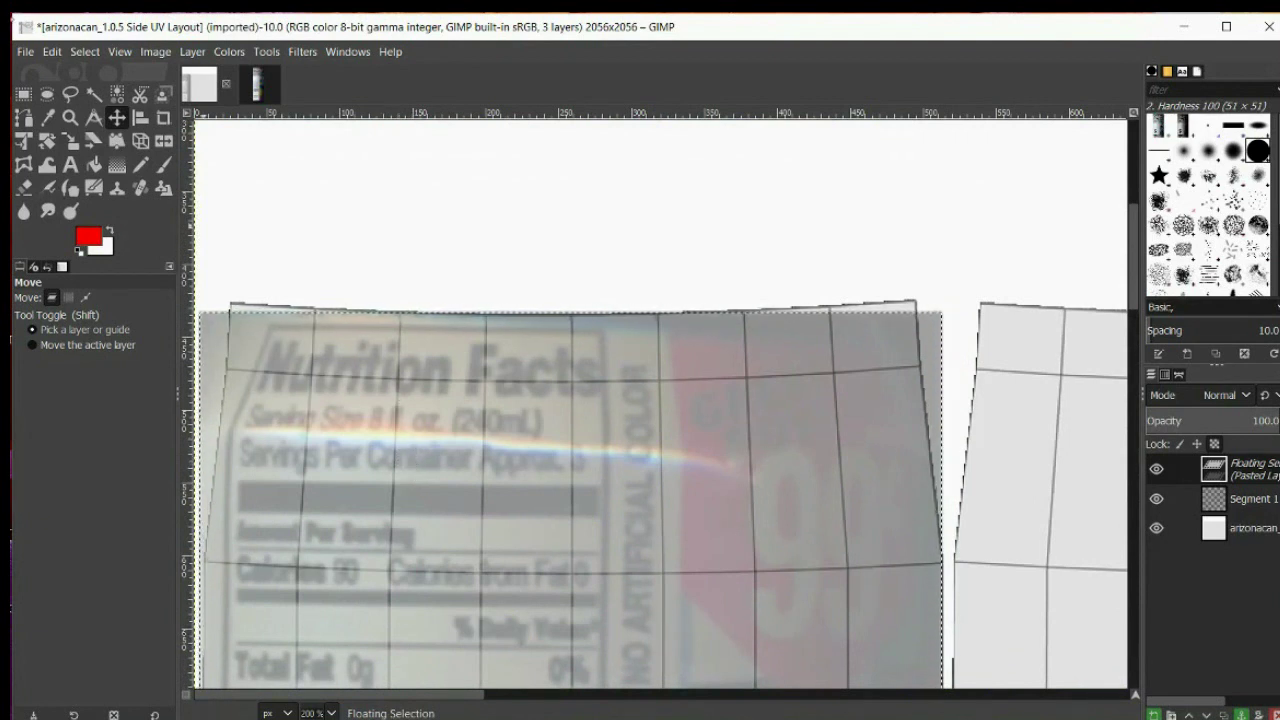
click(24, 52)
click(24, 52)
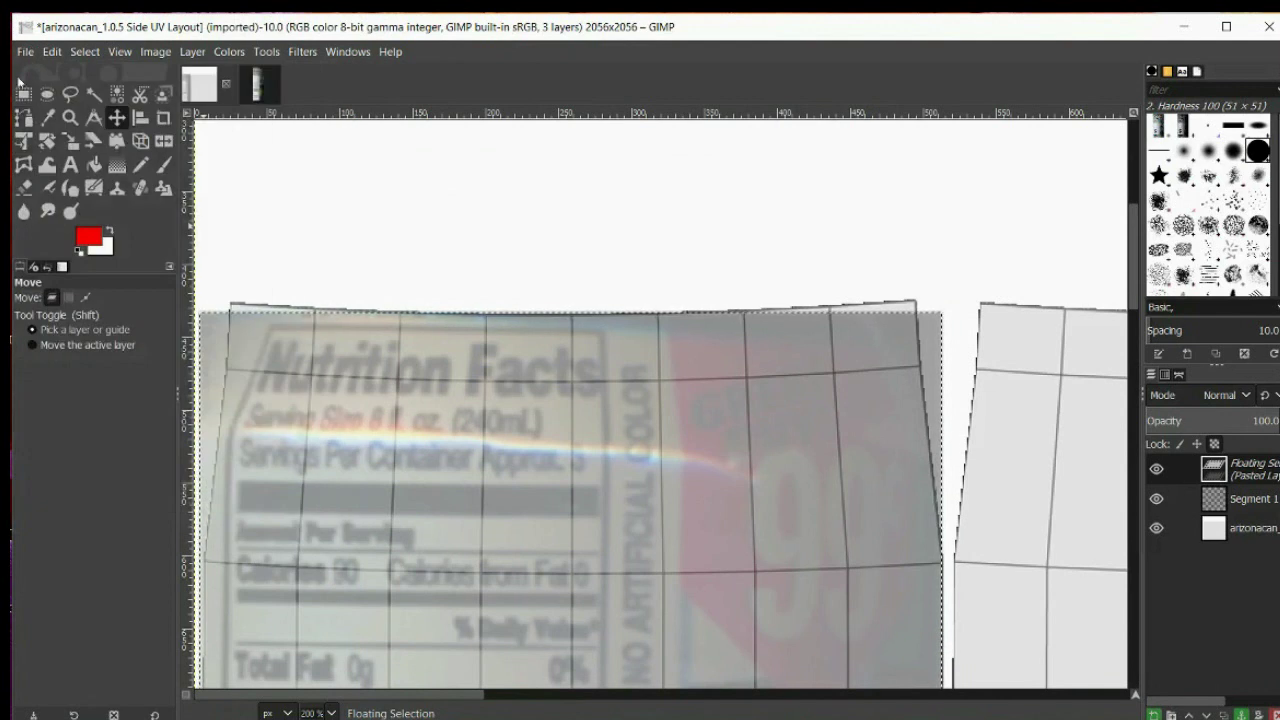
click(25, 52)
click(68, 231)
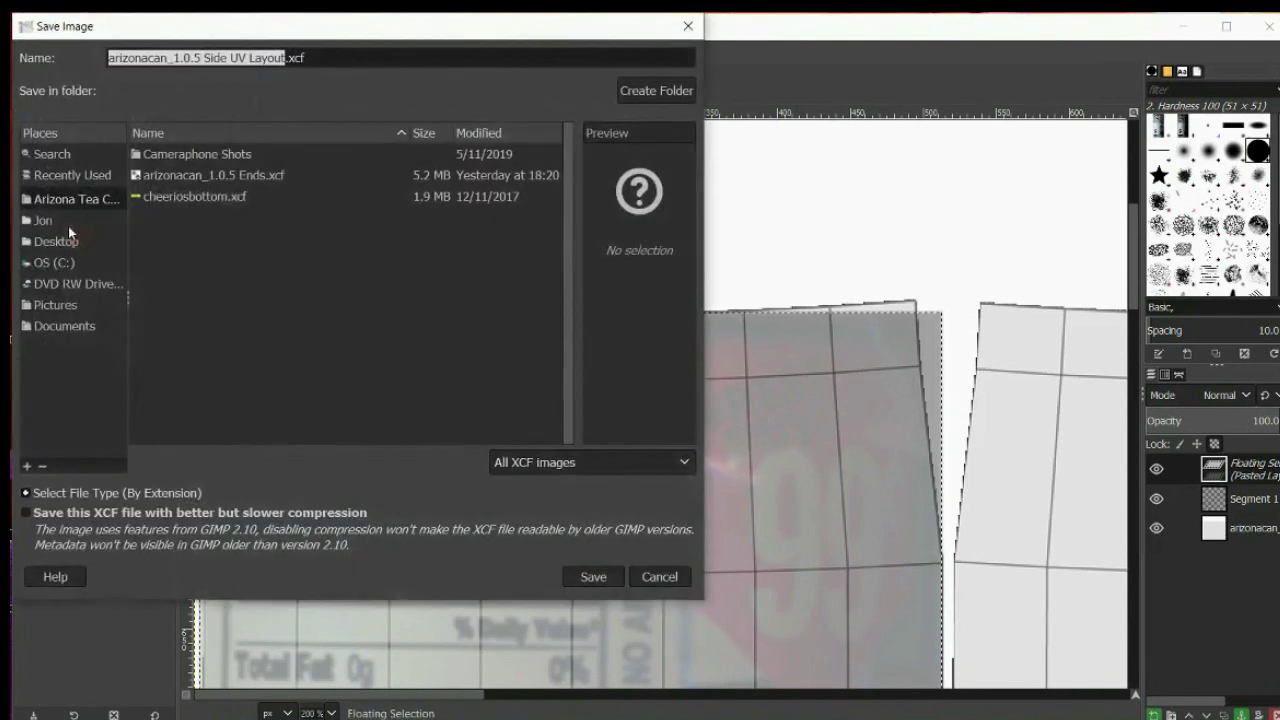
key(Right)
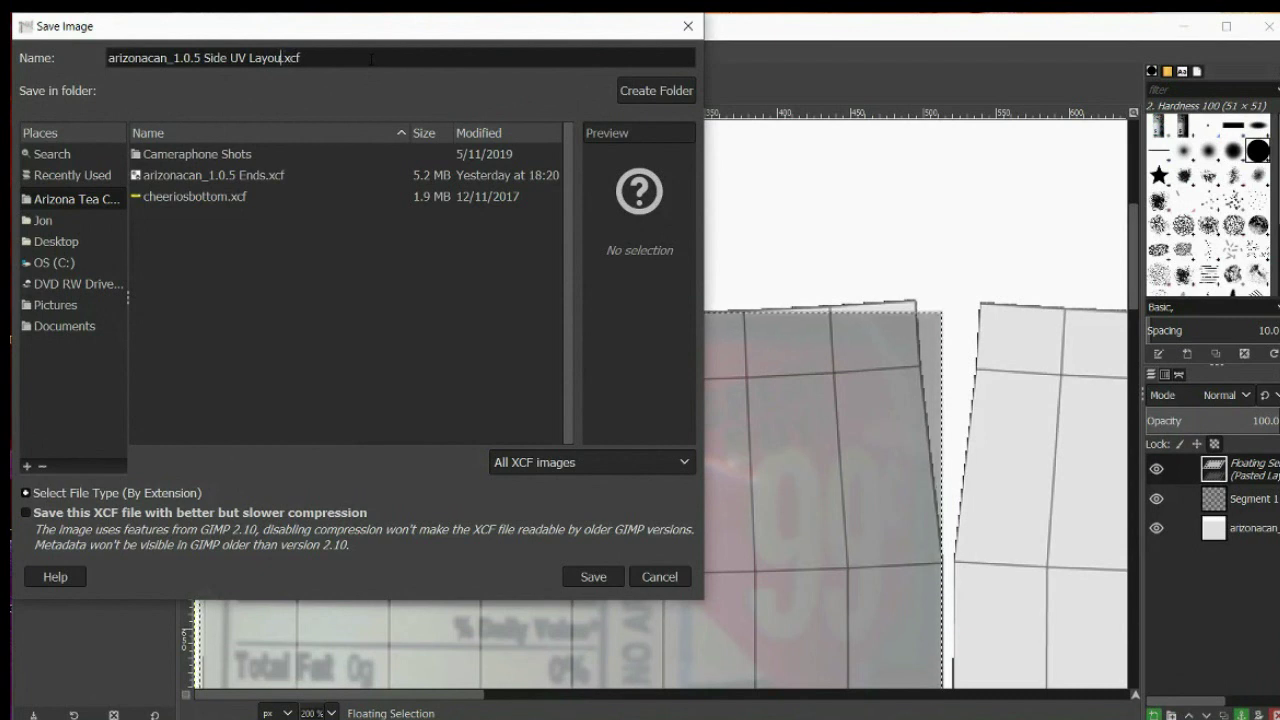
key(BackSpace)
key(BackSpace)
key(BackSpace)
key(BackSpace)
key(BackSpace)
key(BackSpace)
key(BackSpace)
key(BackSpace)
key(BackSpace)
key(BackSpace)
key(BackSpace)
key(BackSpace)
text(ide)
click(205, 57)
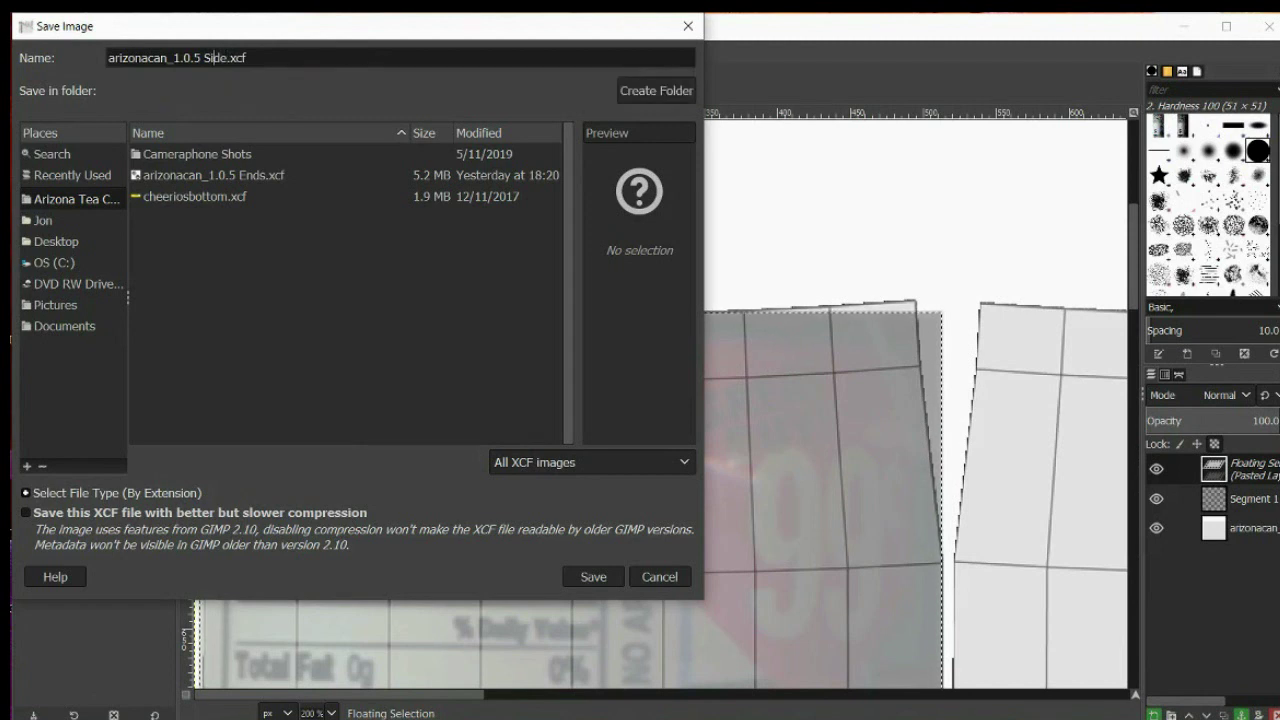
key(BackSpace)
text(7)
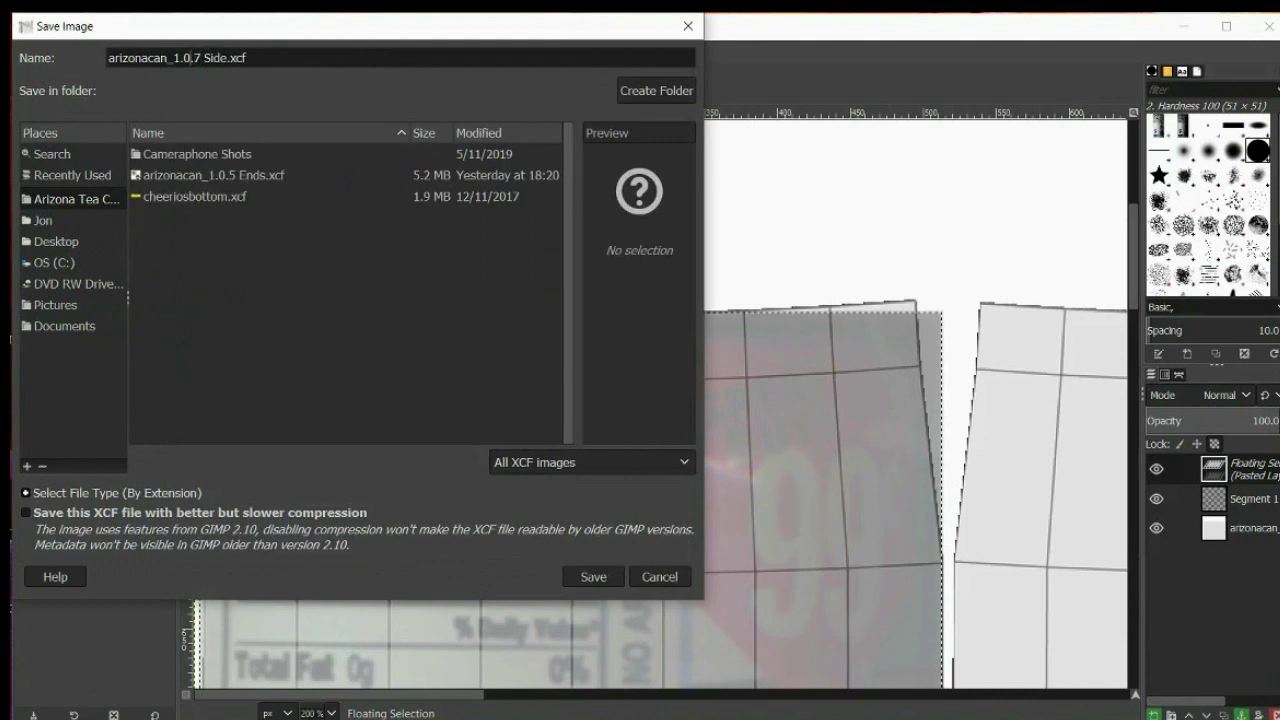
click(108, 58)
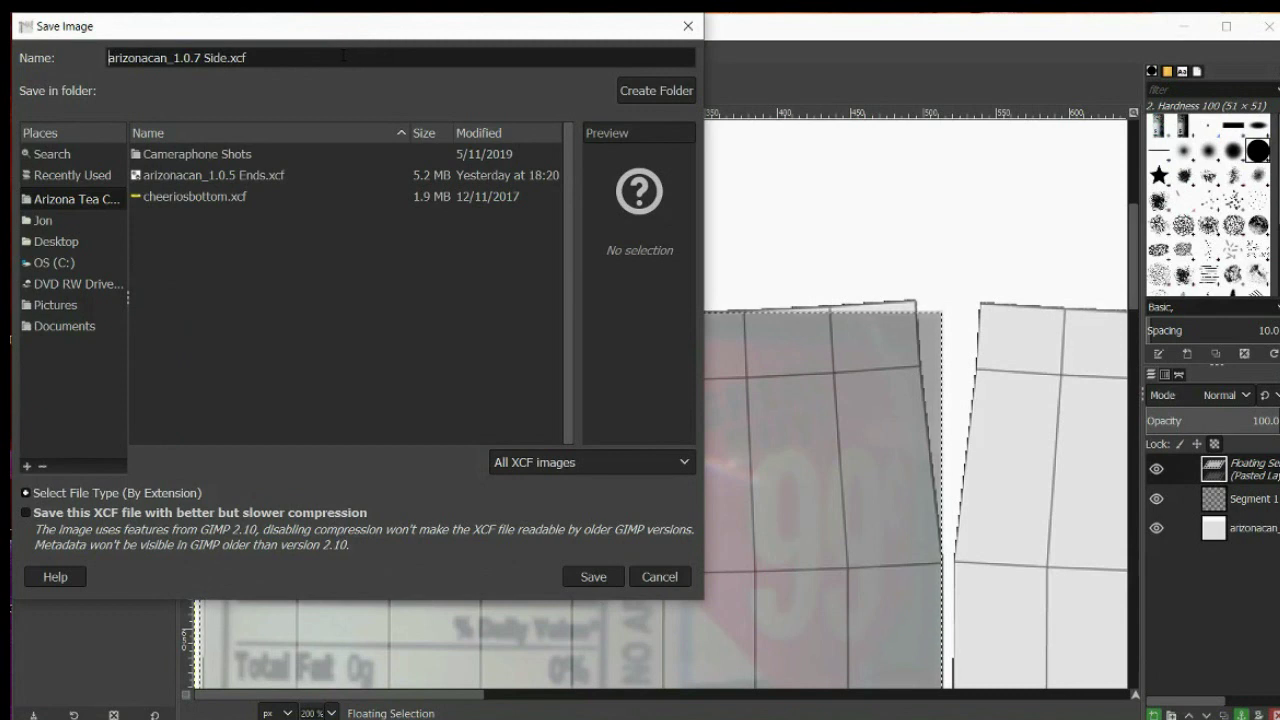
key(Return)
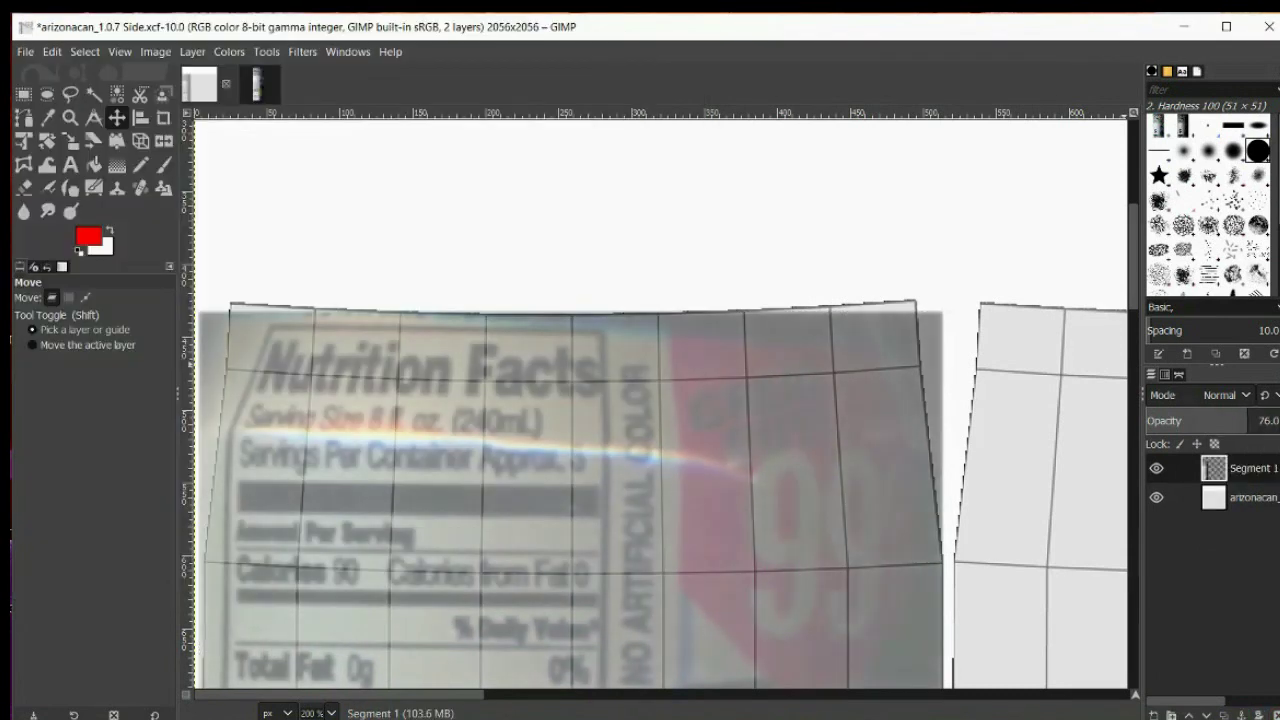
- Set the Segment 1 layer's opacity to 100 and export the image as arizonacan_1.0.7 Side.tga without RLE compression
drag(1265, 421, 1279, 421)
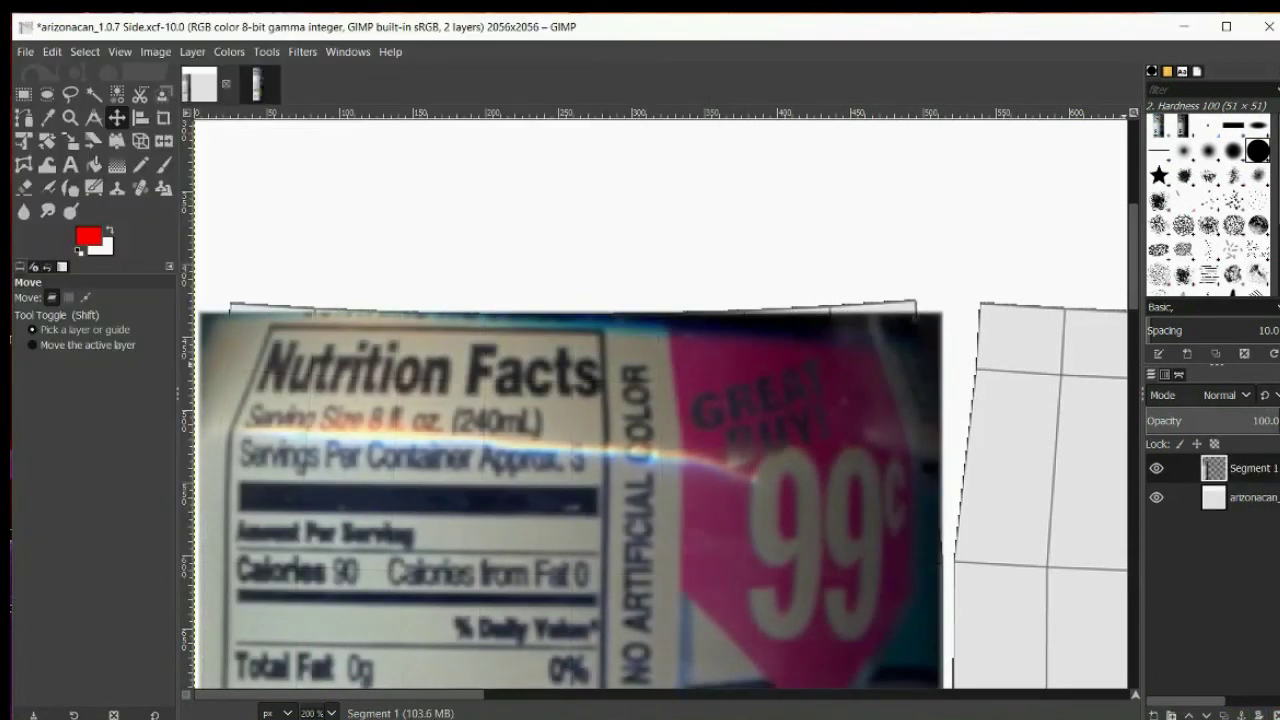
click(25, 51)
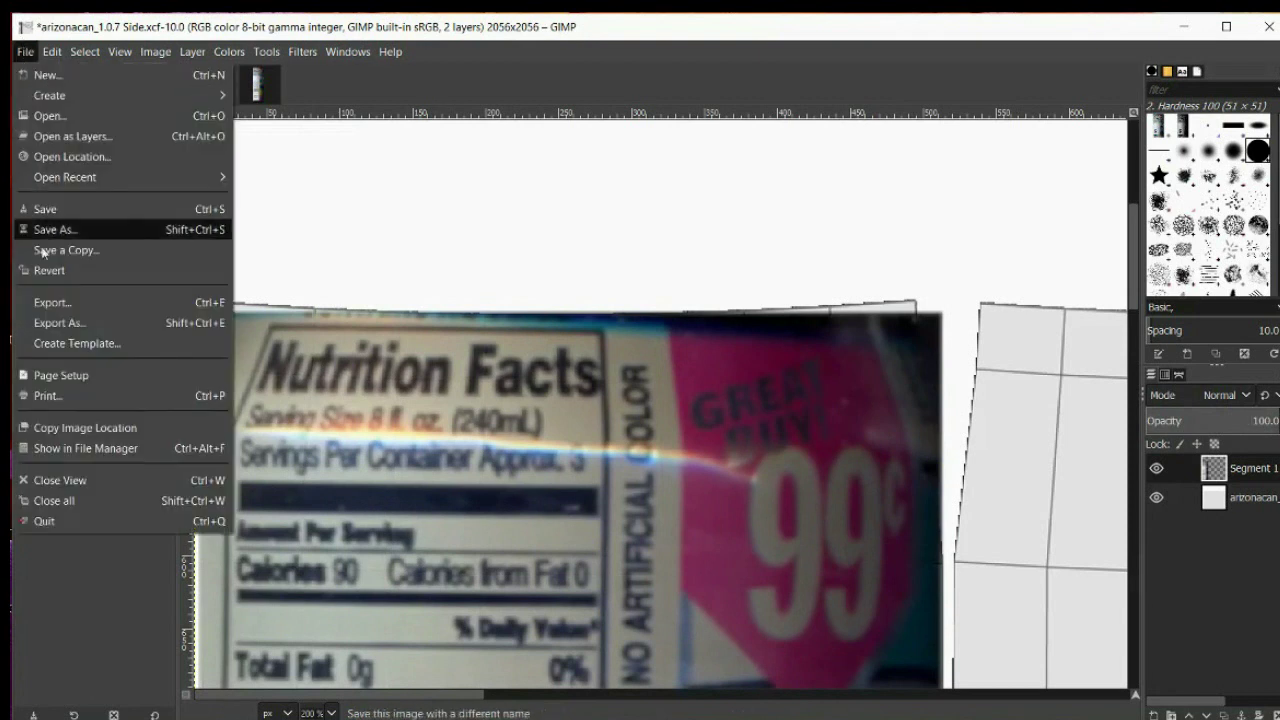
click(75, 323)
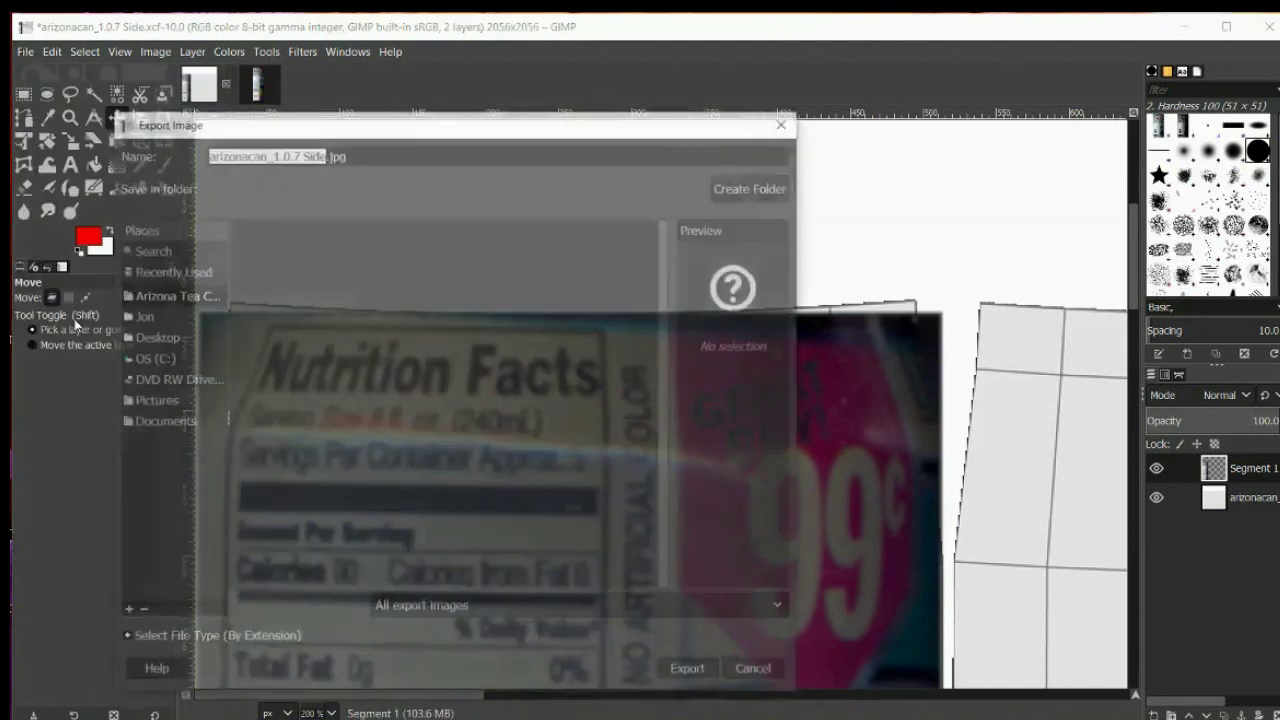
click(270, 638)
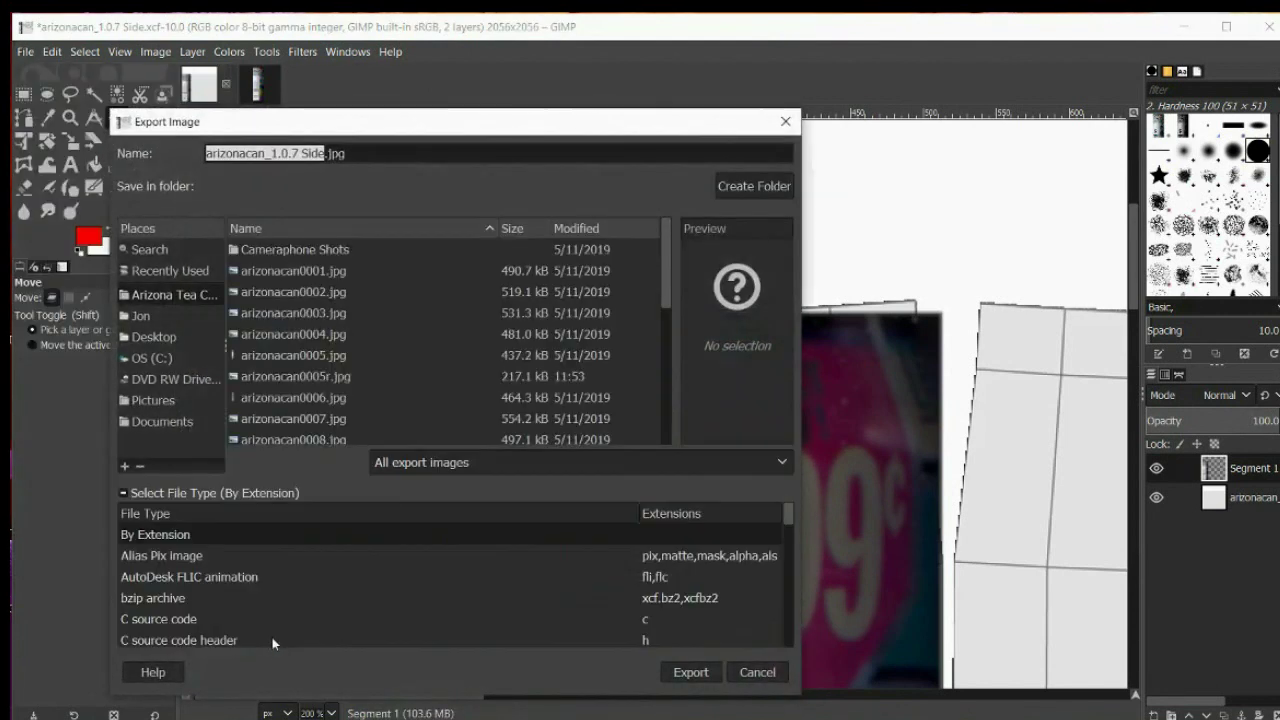
scroll(266, 590, down, 5)
scroll(263, 595, down, 5)
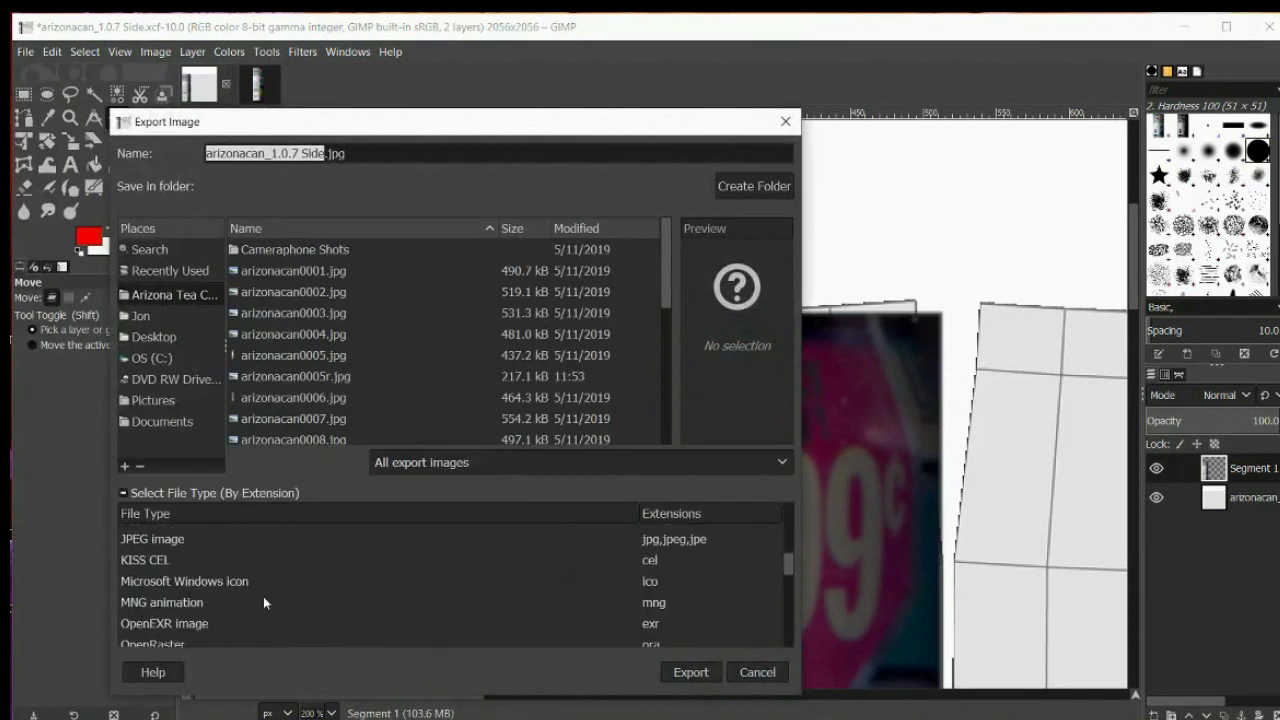
scroll(253, 602, down, 3)
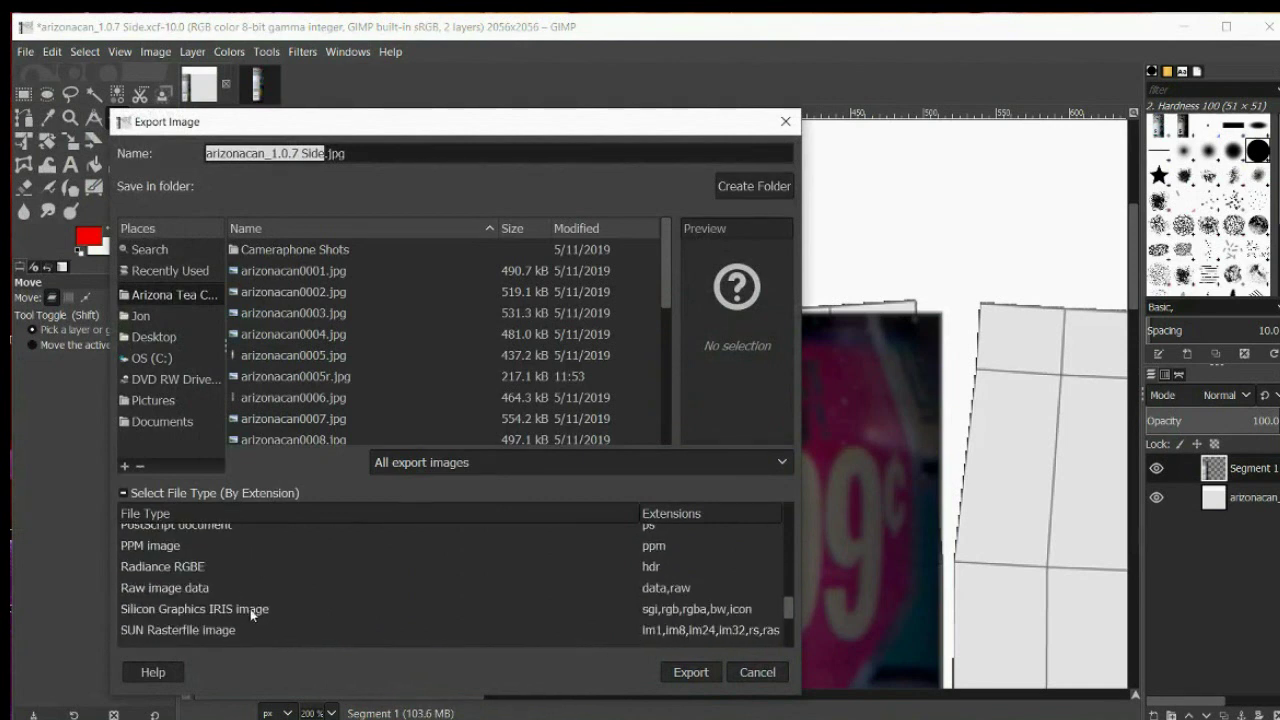
click(243, 606)
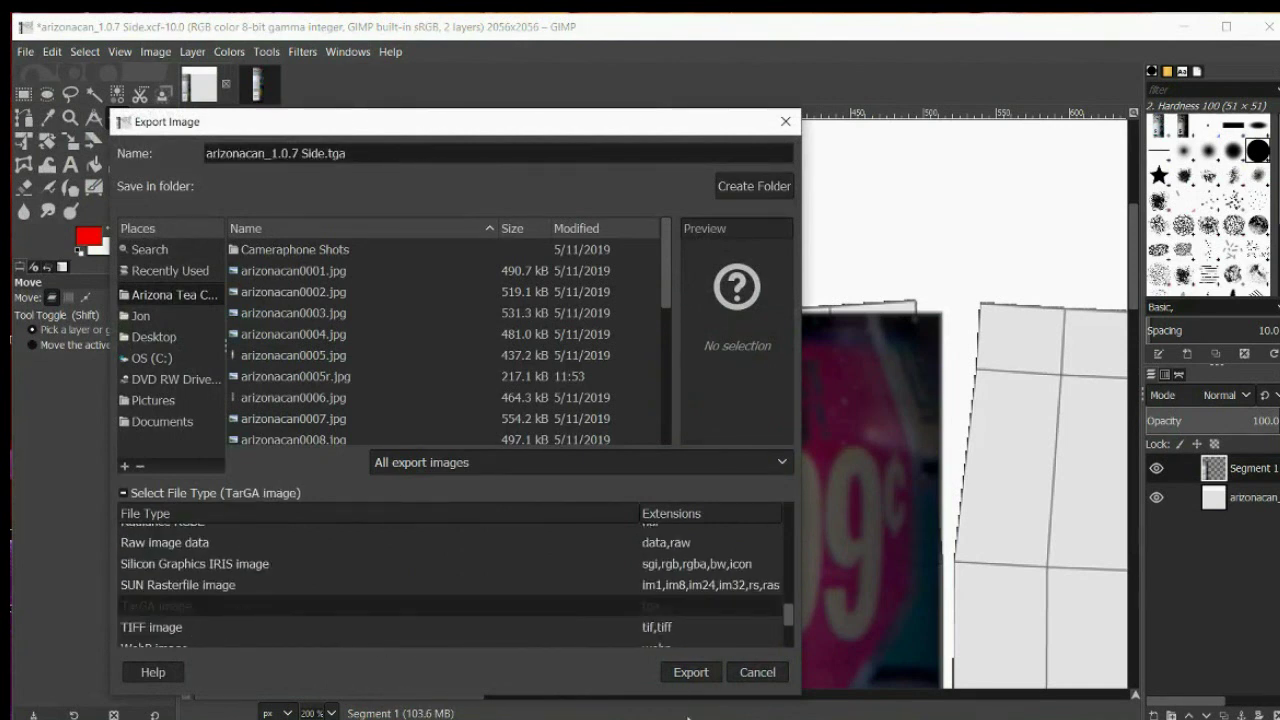
click(688, 673)
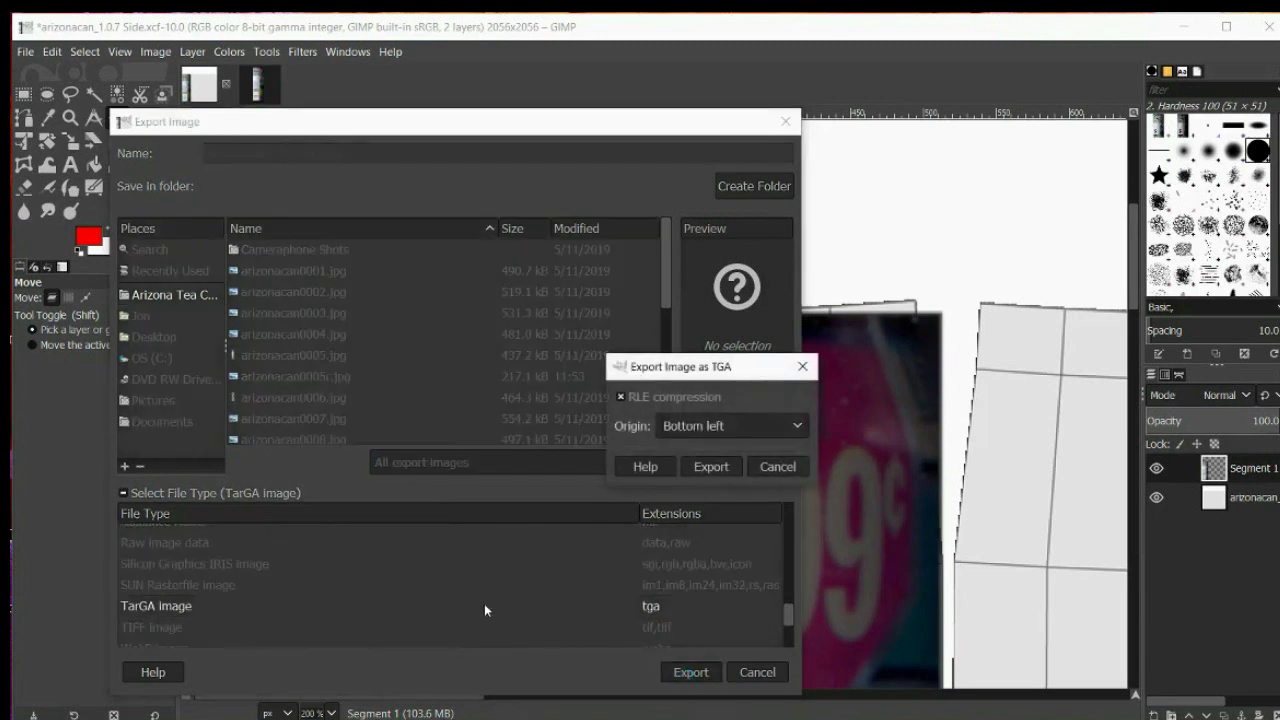
click(621, 397)
click(711, 467)
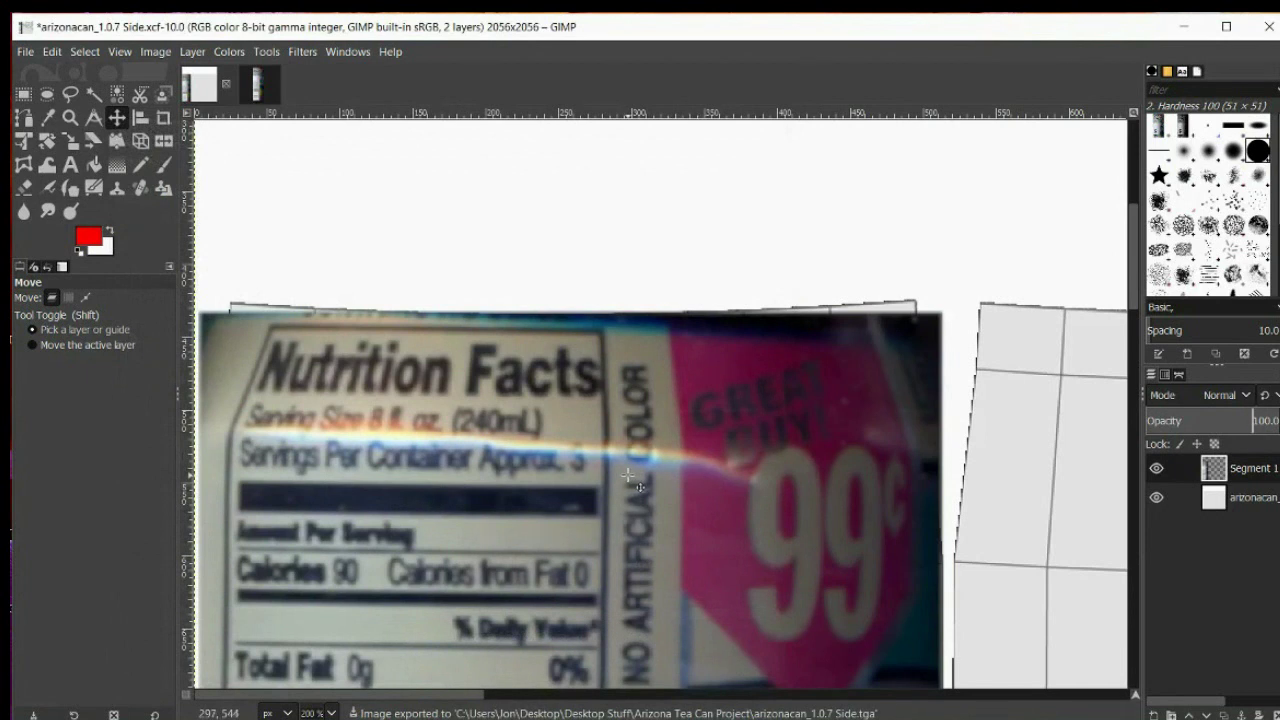
- Switch to Blender and save the can model as a new version named arizonacan_1.0.7.blend
click(21, 53)
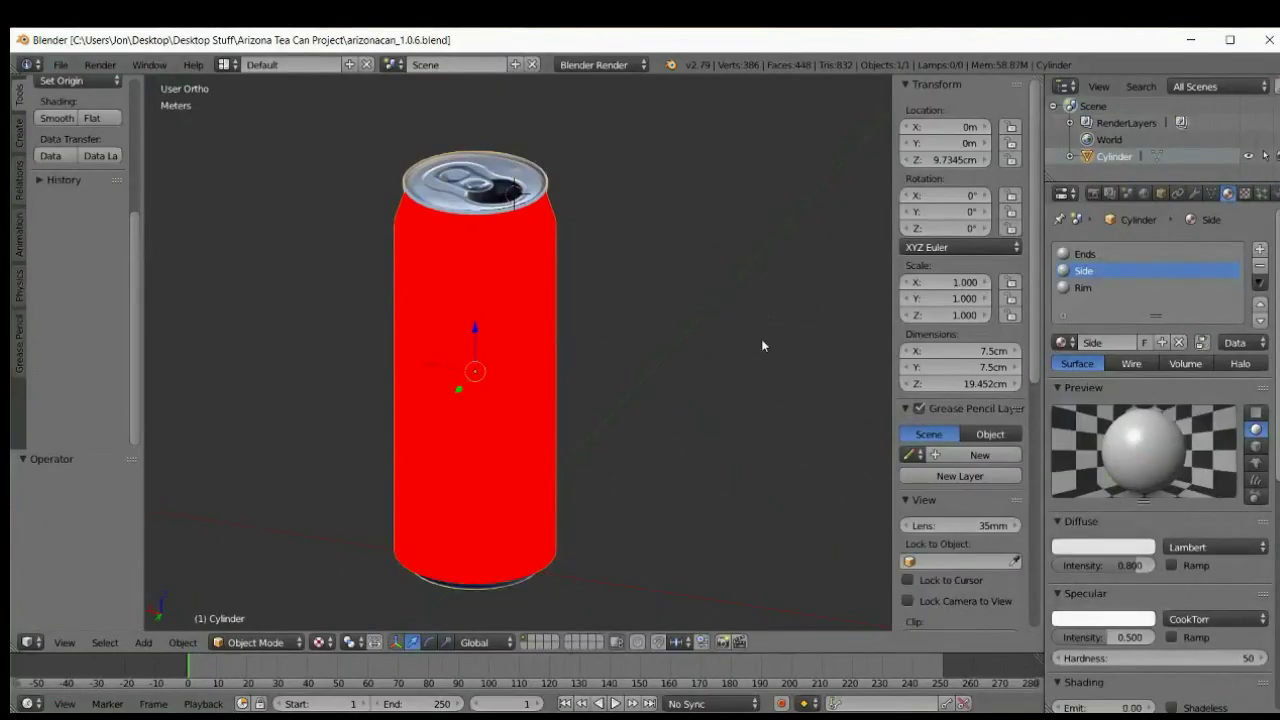
click(61, 66)
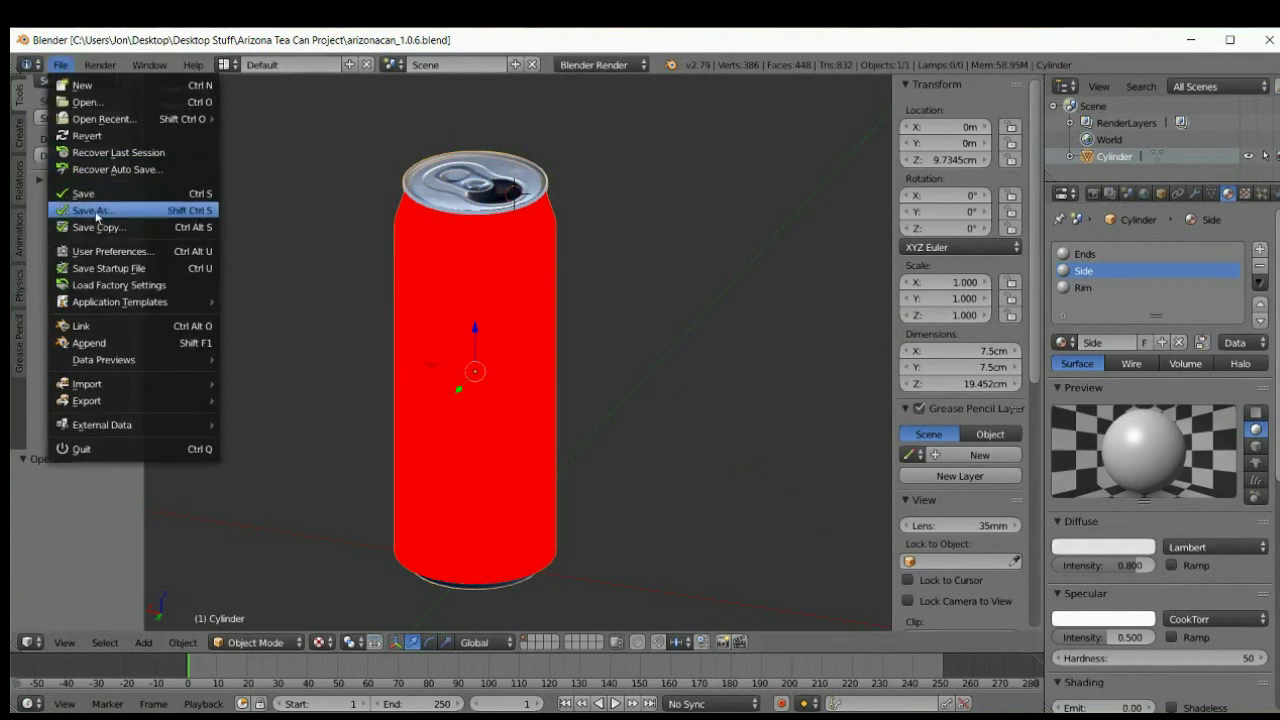
click(90, 211)
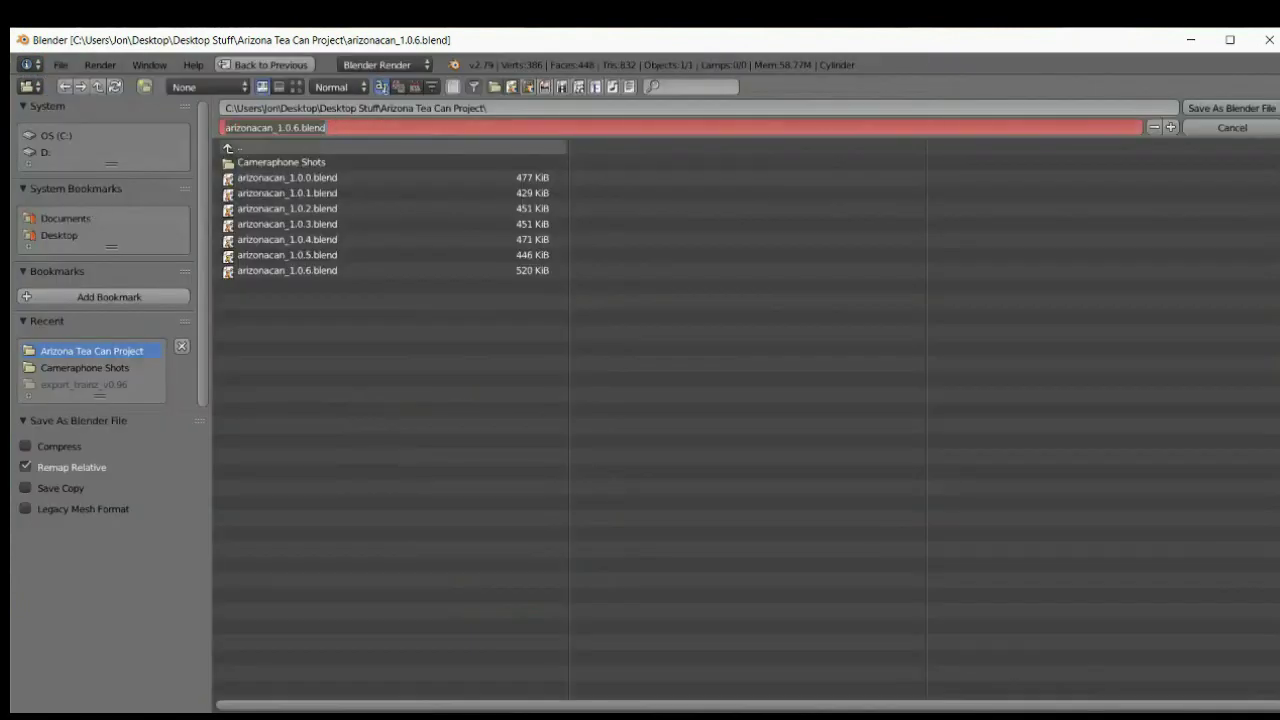
click(298, 128)
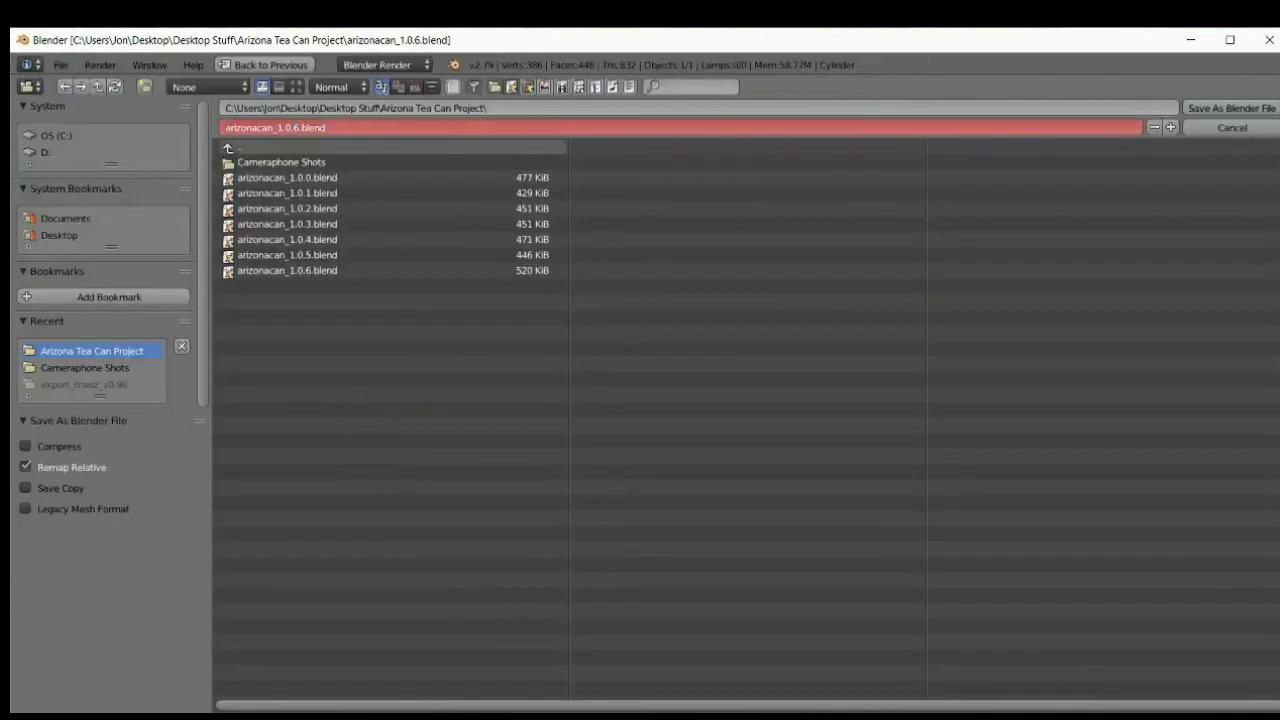
key(BackSpace)
text(7)
key(Return)
click(1233, 107)
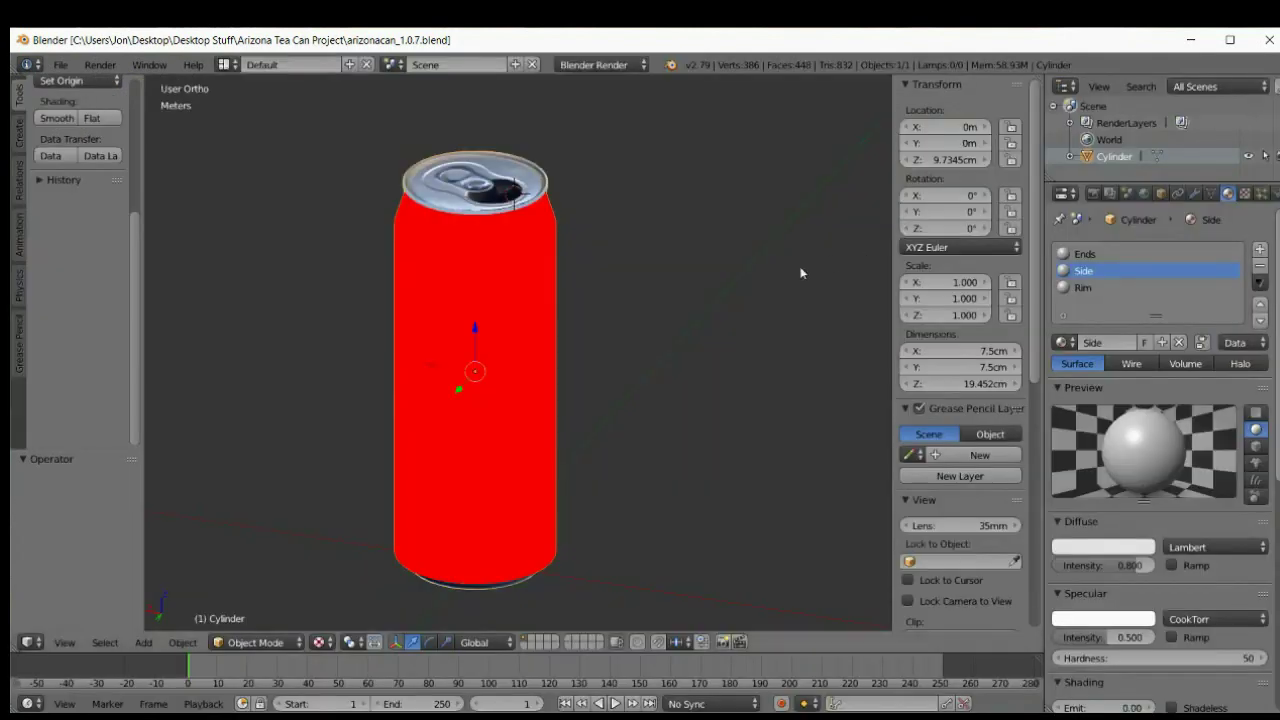
- Enter Edit Mode on the can and select all faces assigned to the Side material
click(278, 645)
click(256, 604)
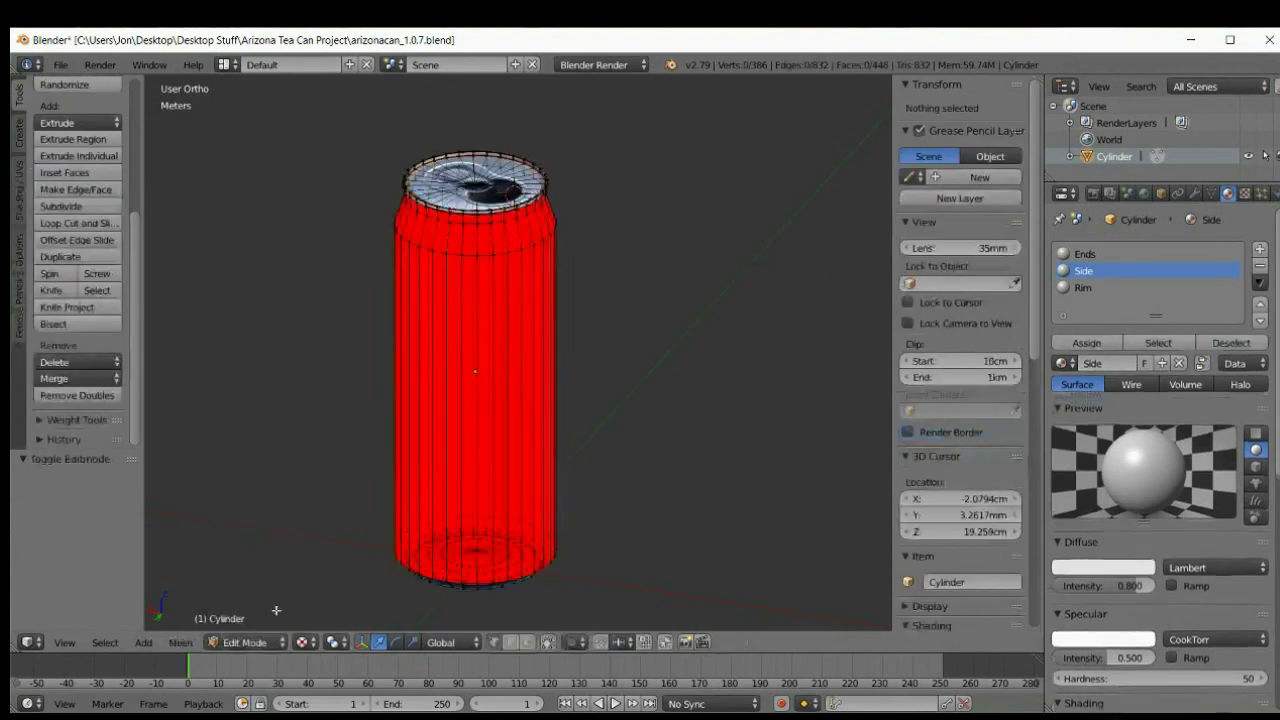
click(1157, 343)
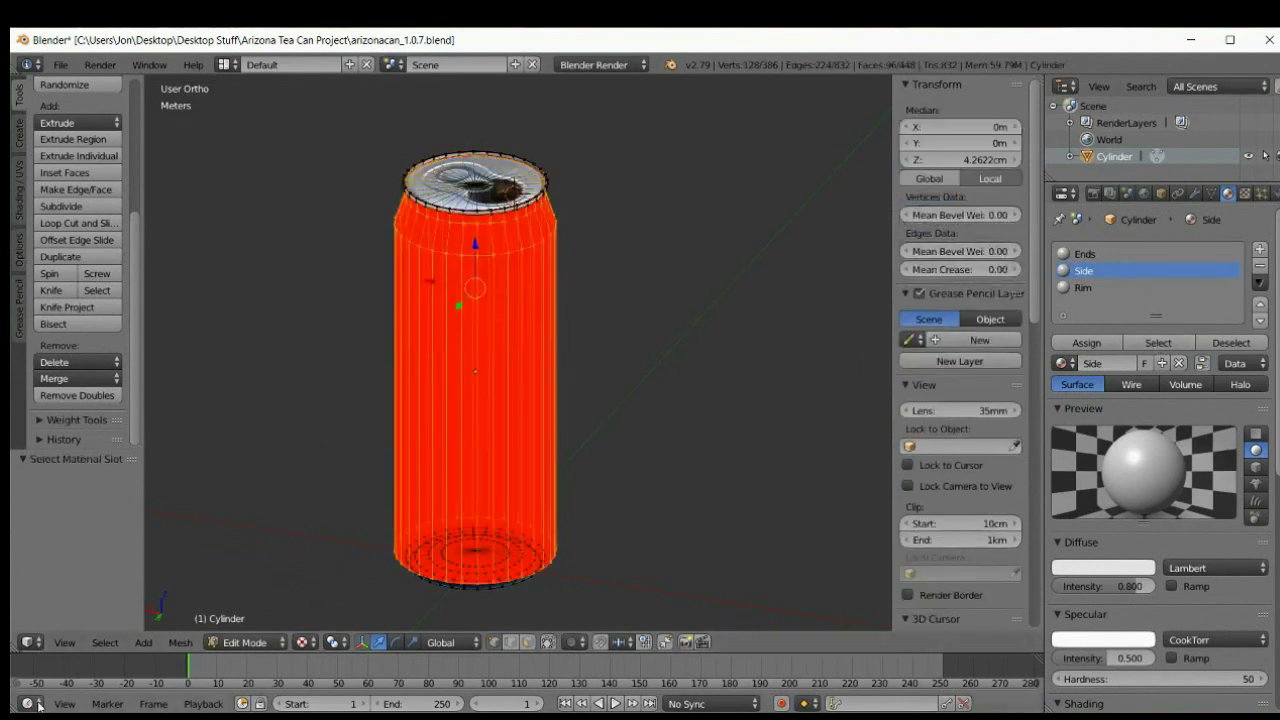
- Display the side faces in the UV/Image Editor and load arizonacan_1.0.7 Side.tga as their texture image
click(38, 643)
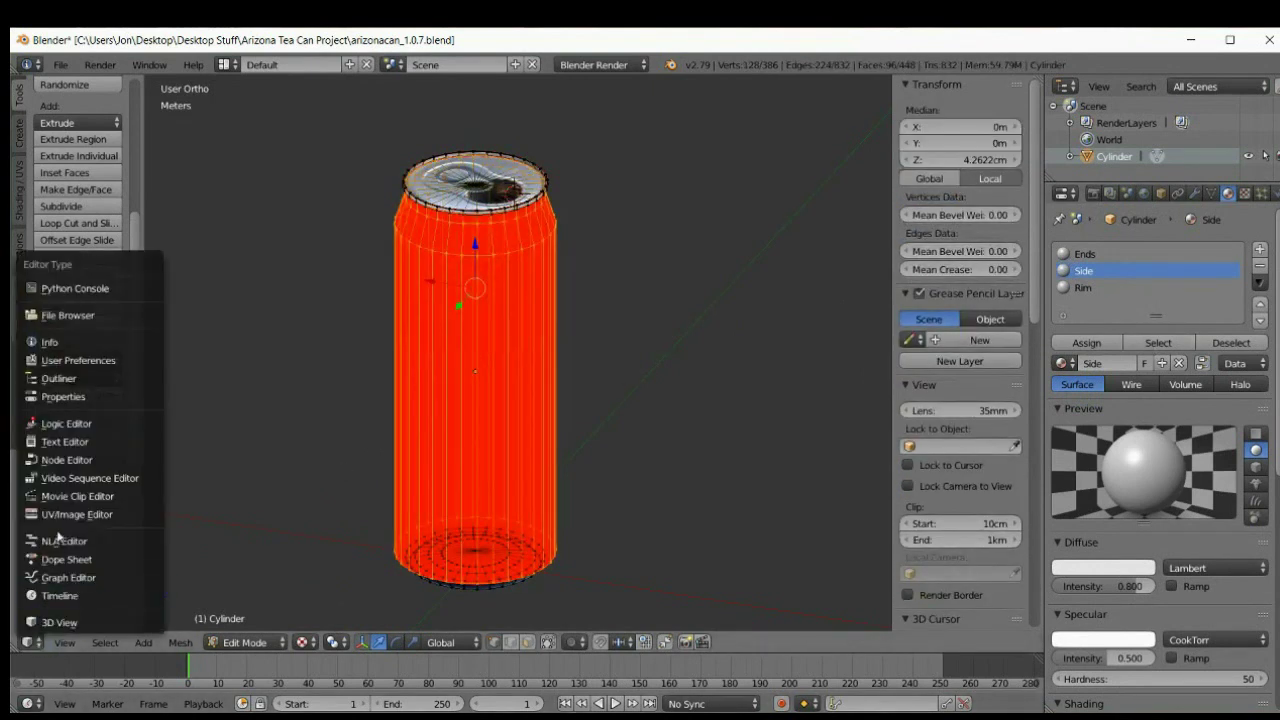
click(74, 514)
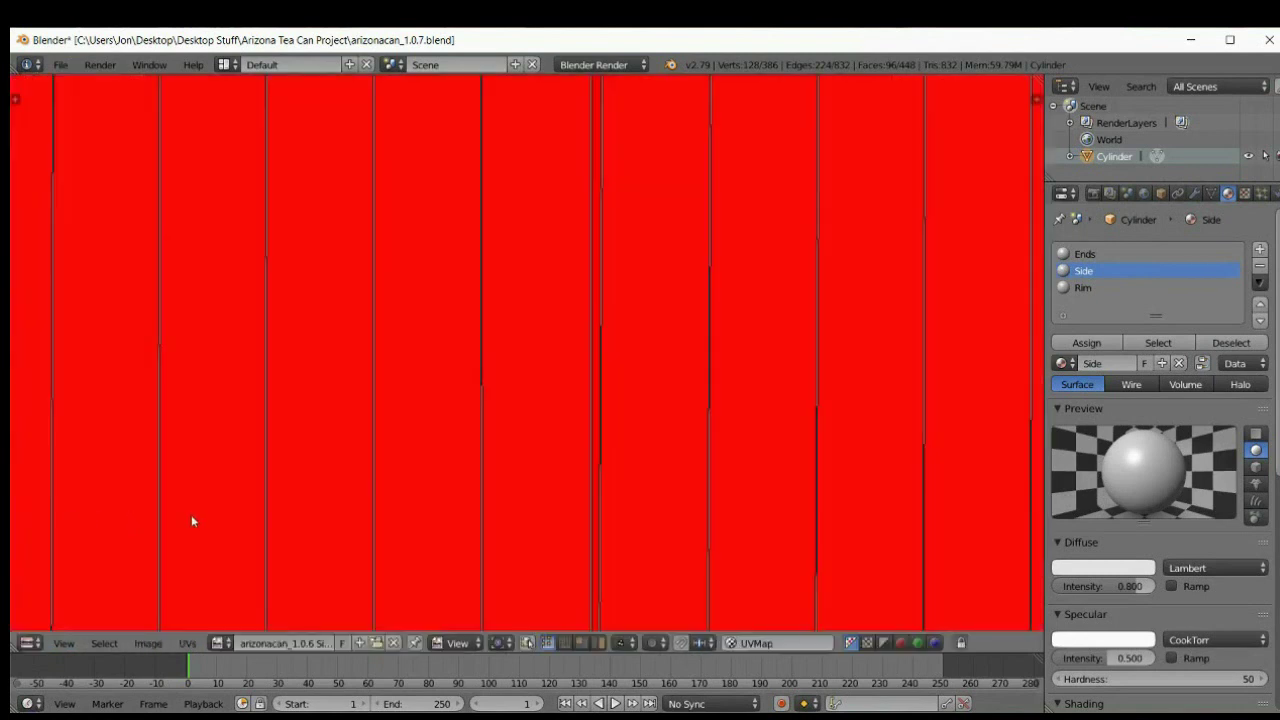
scroll(297, 434, down, 4)
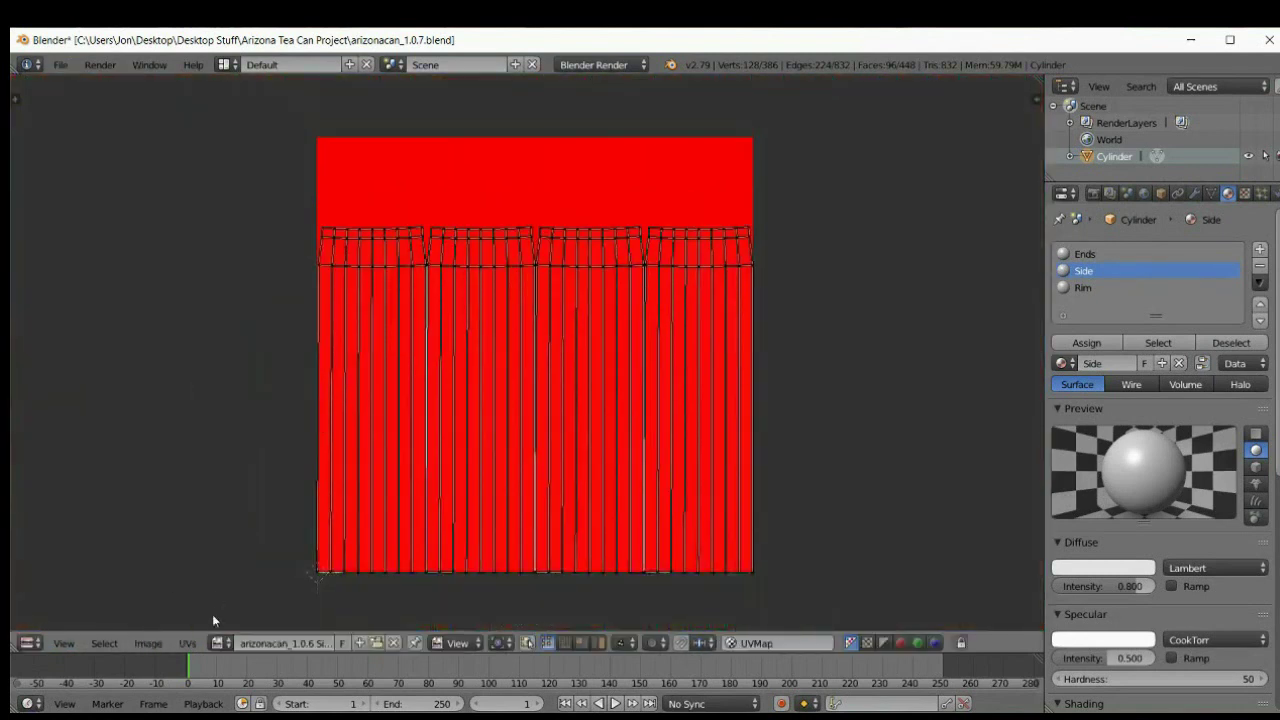
click(378, 643)
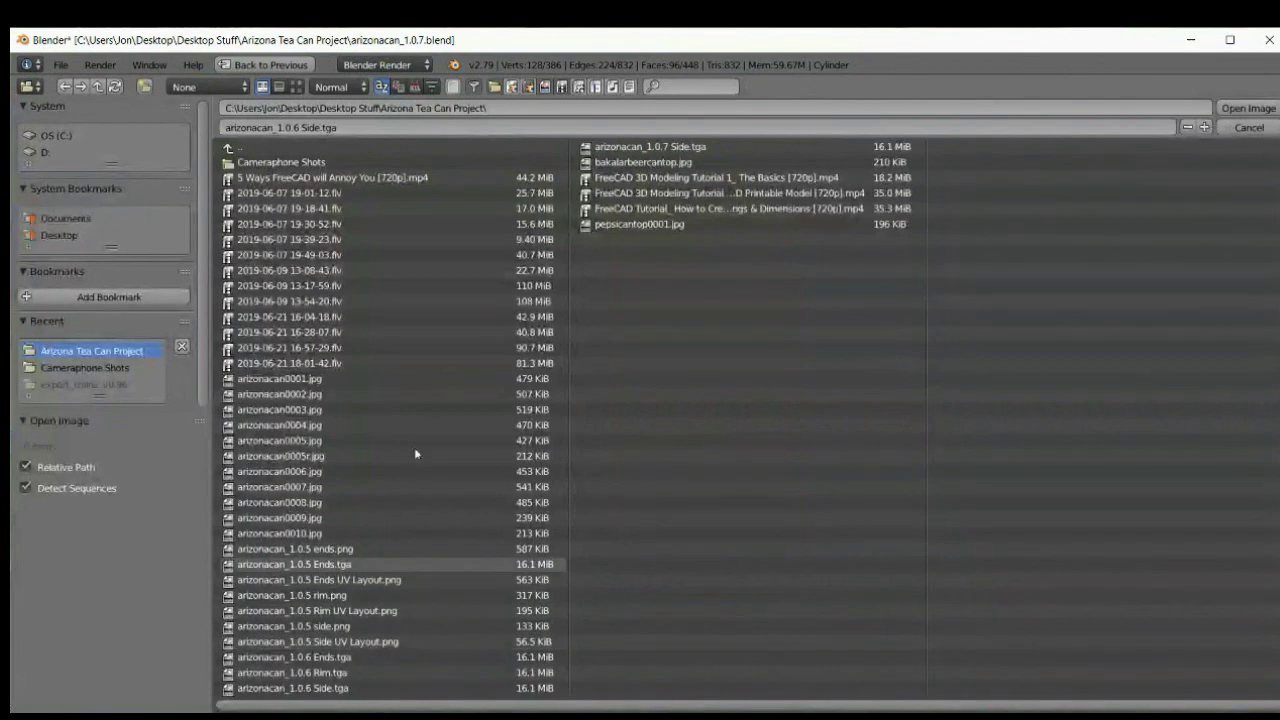
click(650, 146)
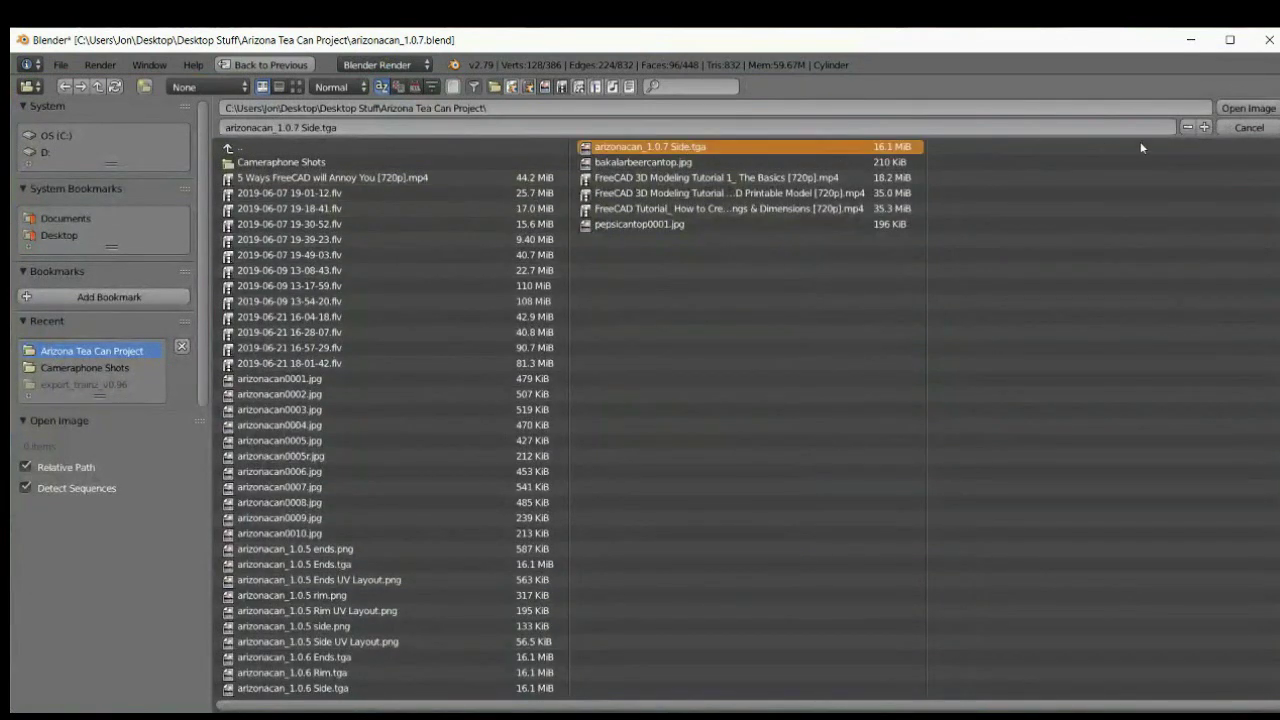
click(1243, 107)
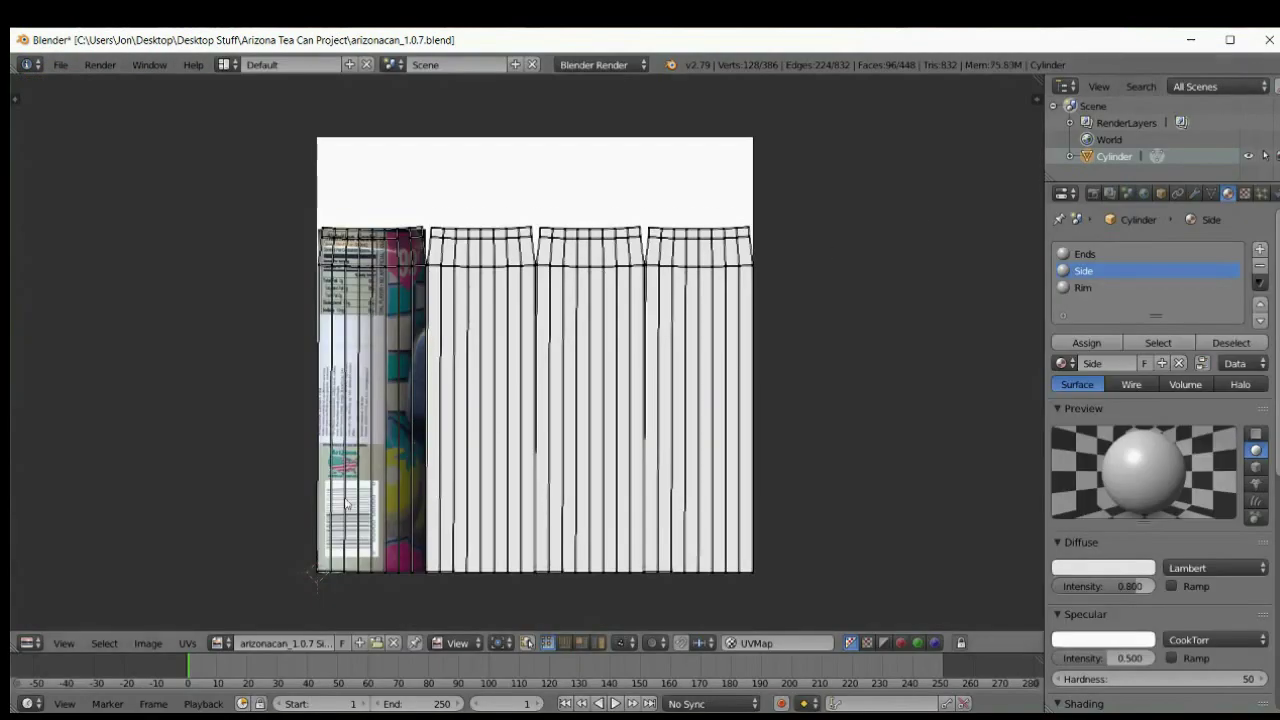
- Return to the 3D View and orbit around the can to inspect the side texture and the seam between segments
click(28, 644)
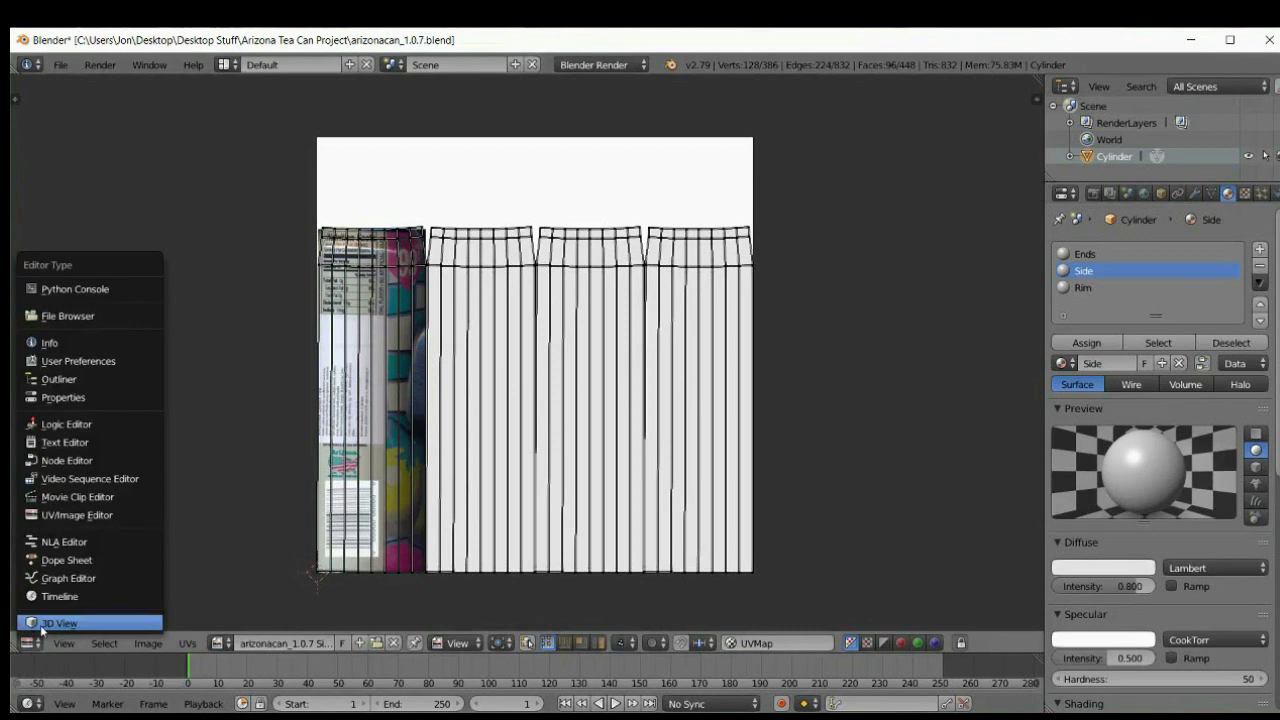
click(41, 623)
middle_drag(567, 408, 354, 417)
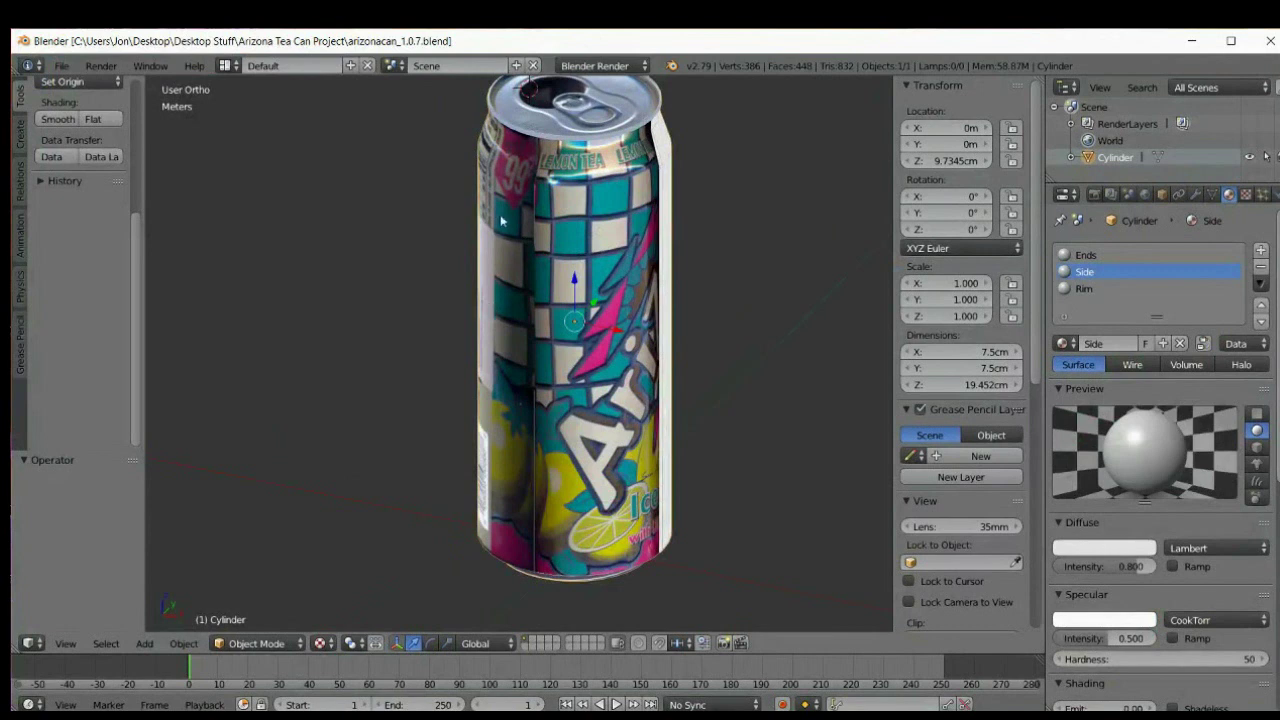
middle_drag(498, 257, 469, 257)
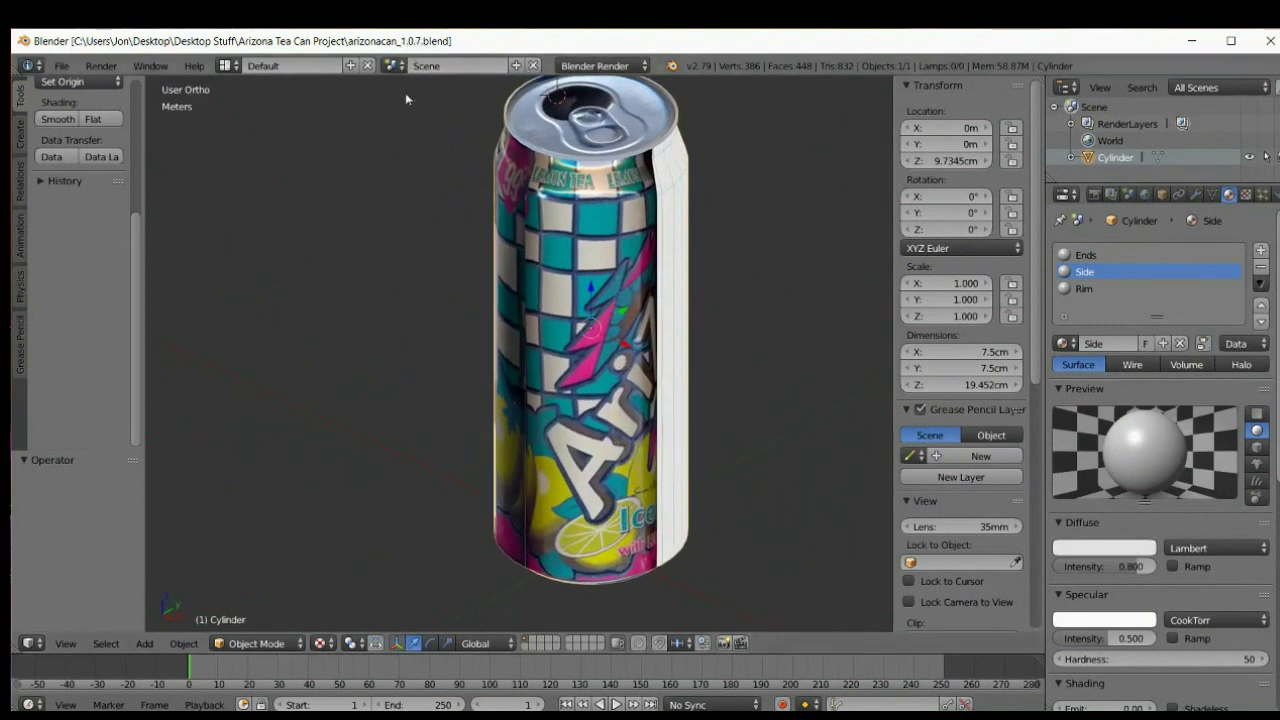
middle_drag(553, 377, 631, 341)
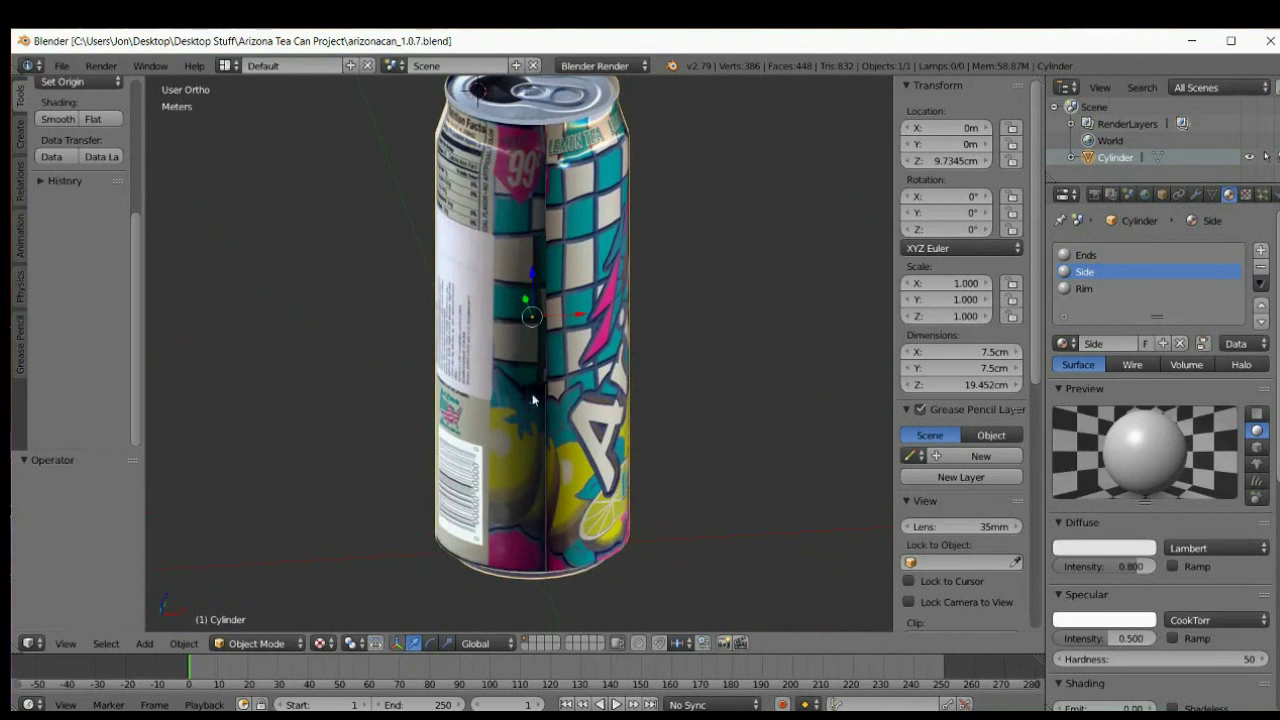
- Switch the can from Object Mode to Edit Mode with its side faces still selected
middle_drag(548, 297, 553, 327)
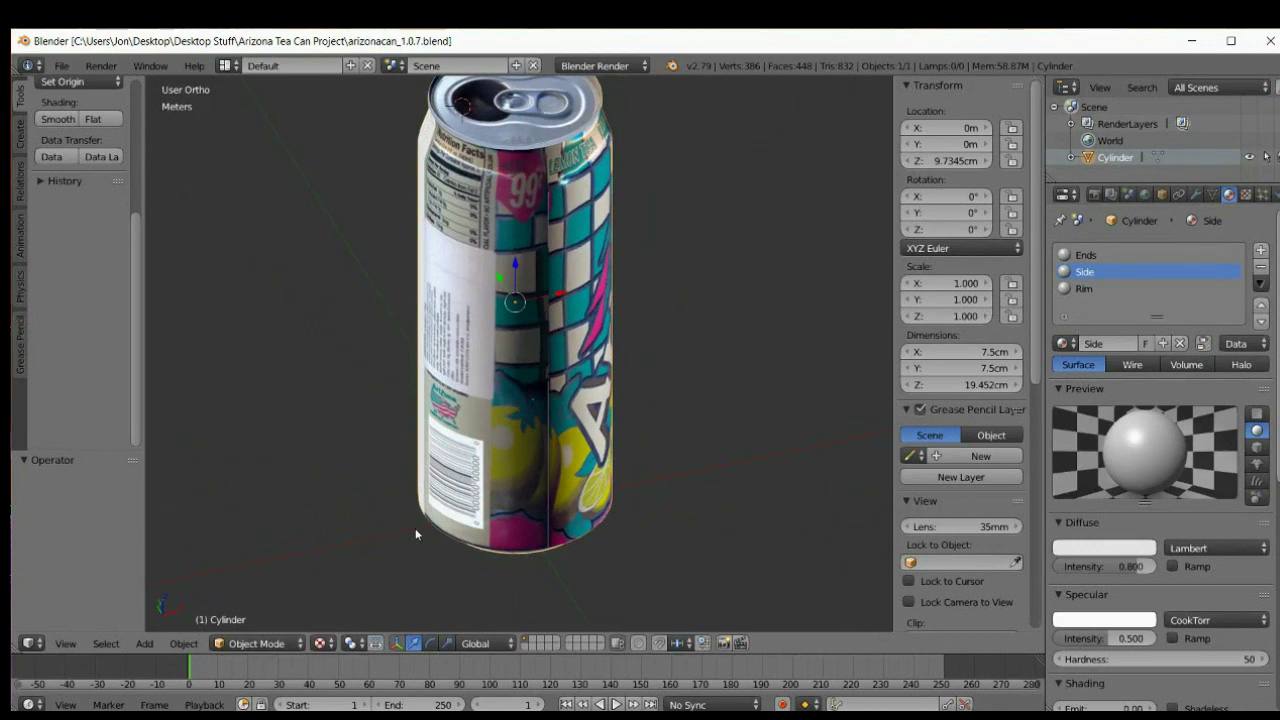
click(29, 643)
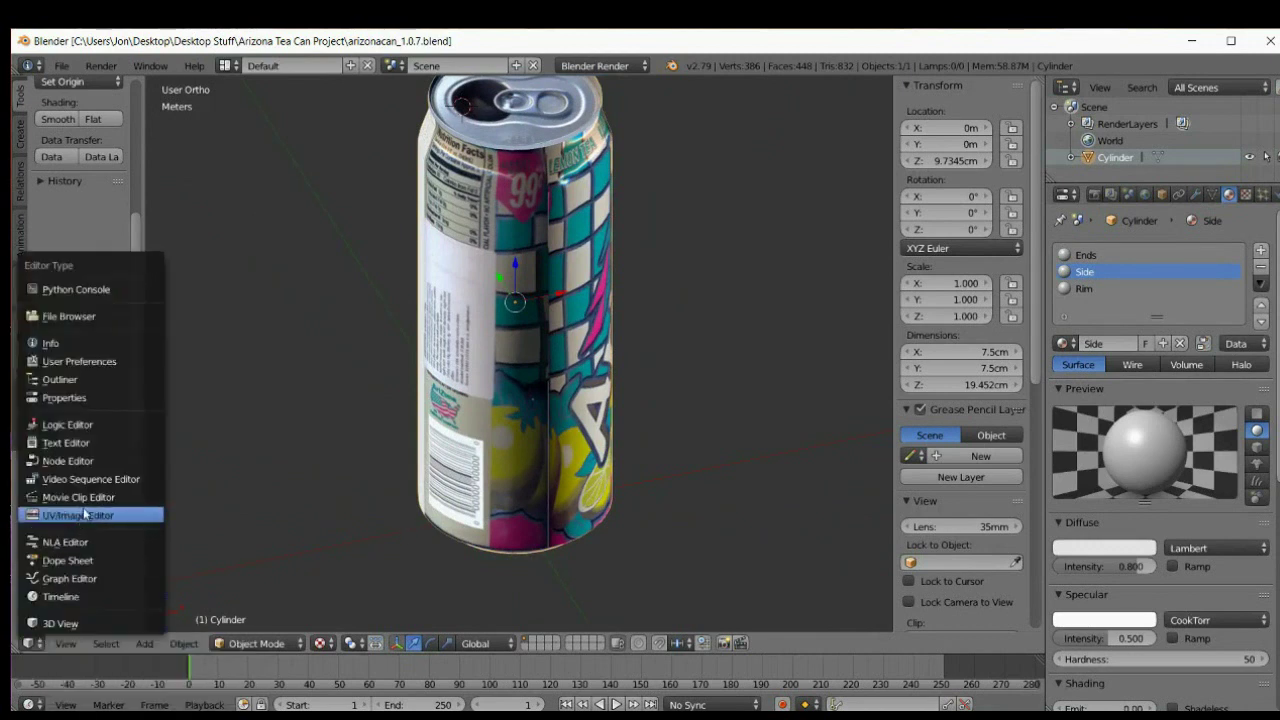
click(44, 628)
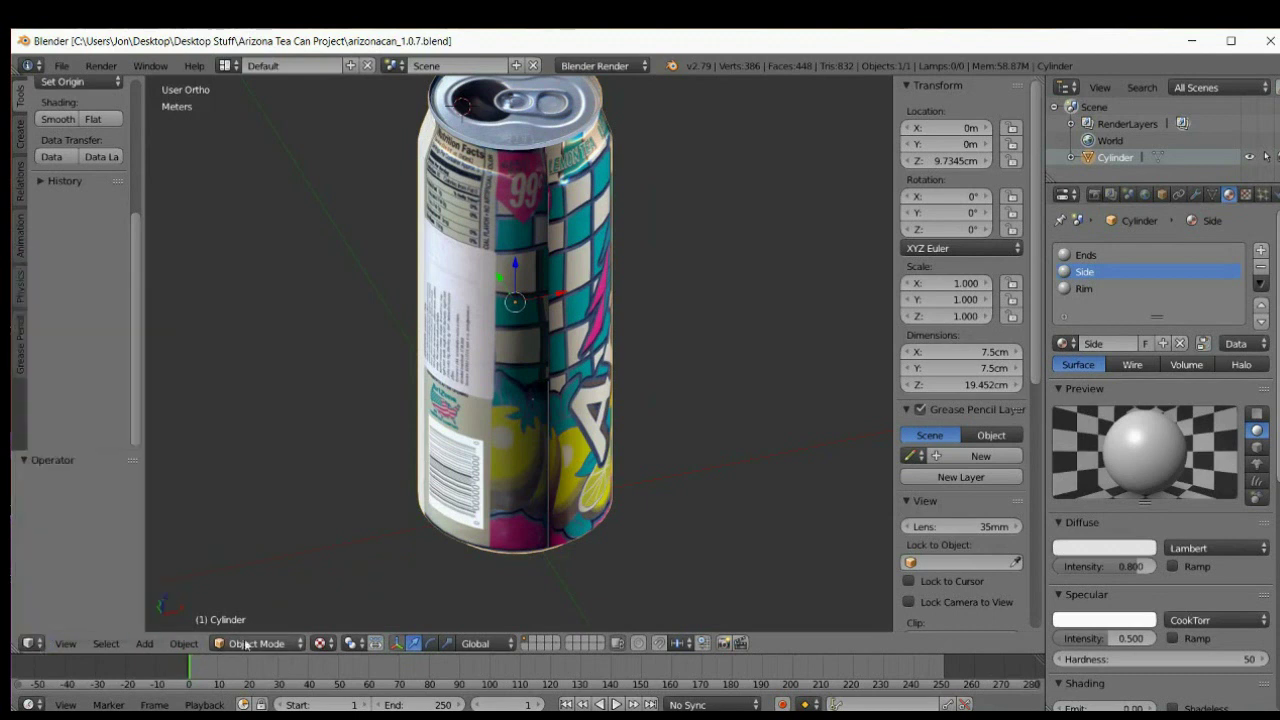
click(245, 644)
click(252, 604)
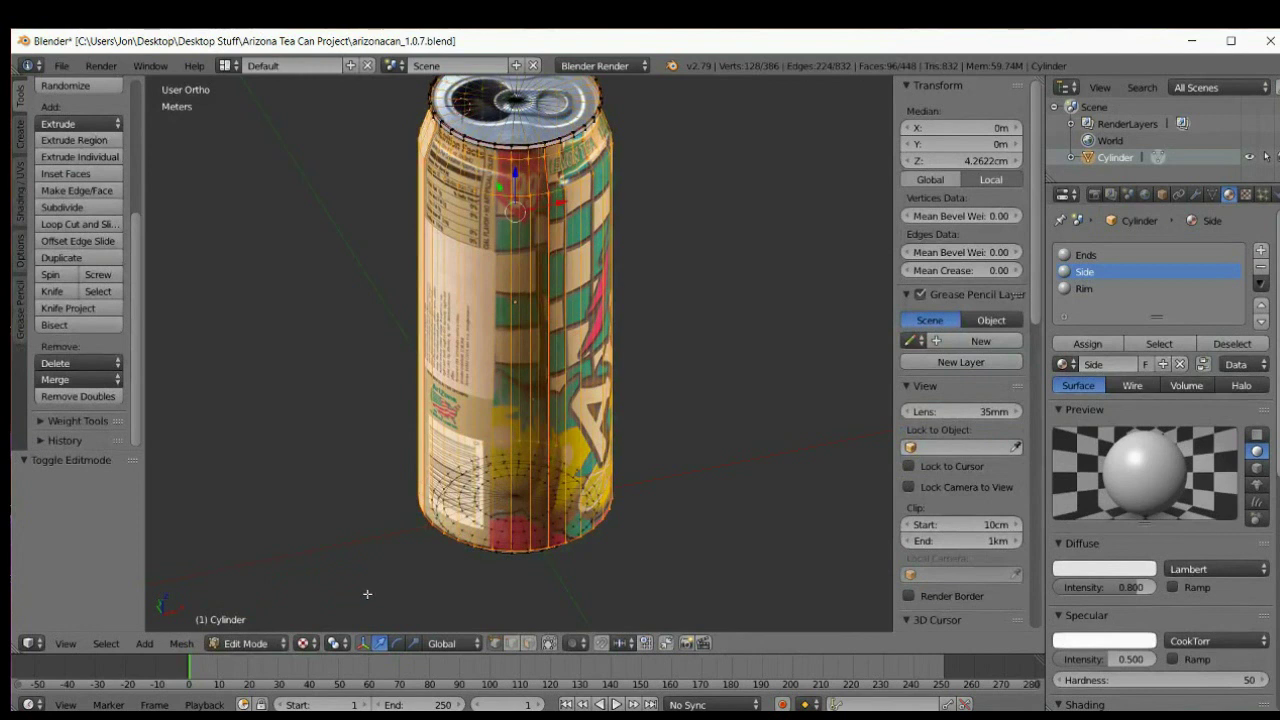
- Examine the side faces' UV segments over the side texture in the UV/Image Editor, then return to the 3D View
click(32, 643)
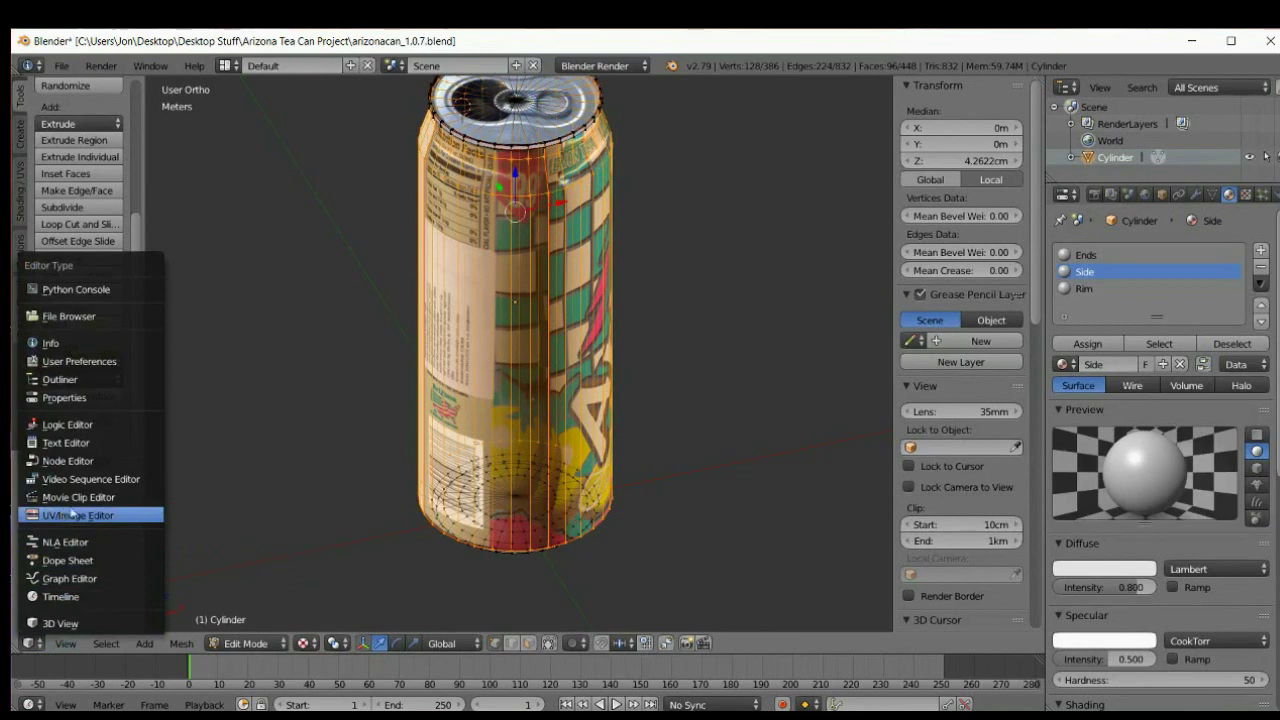
click(62, 514)
scroll(503, 512, down, 2)
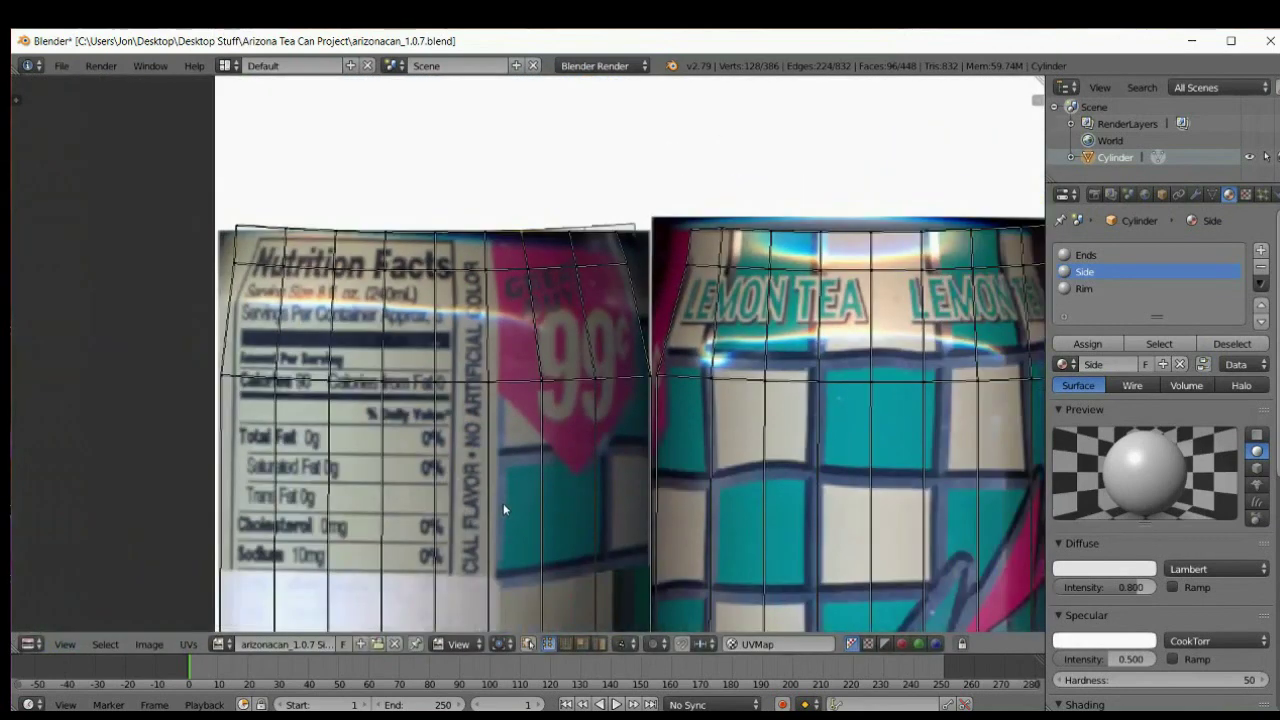
scroll(503, 498, down, 2)
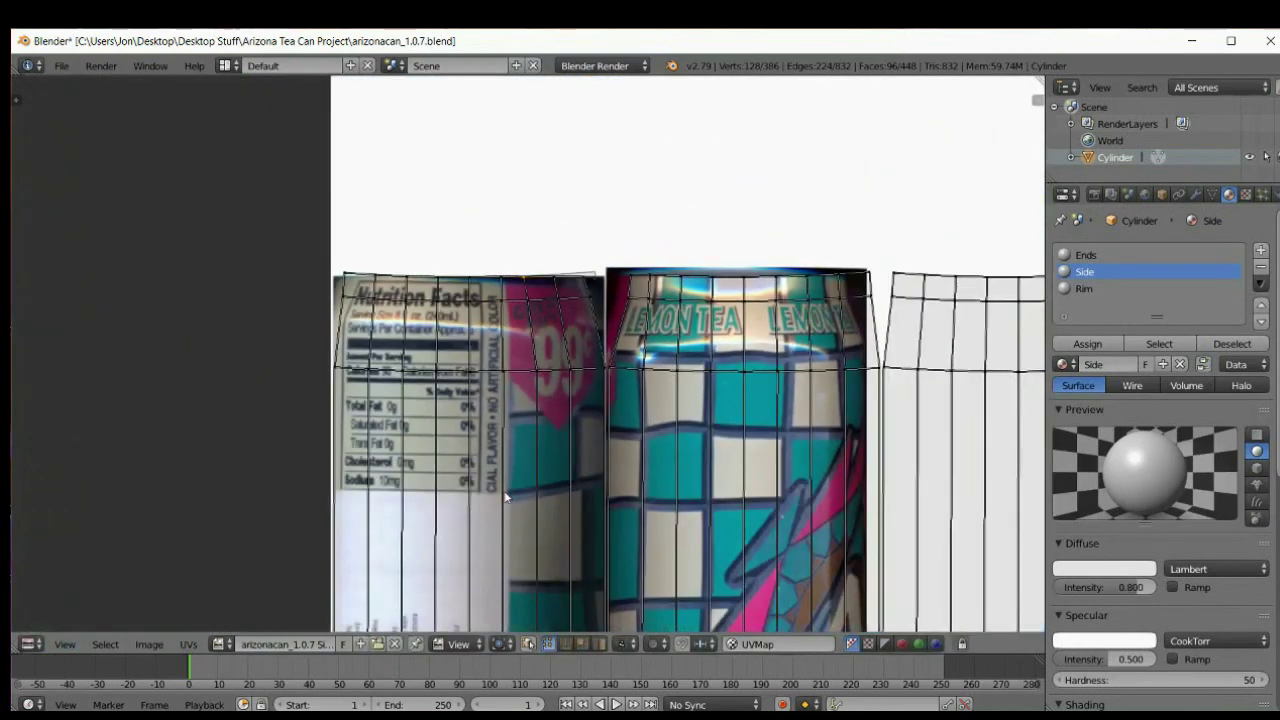
scroll(505, 494, down, 2)
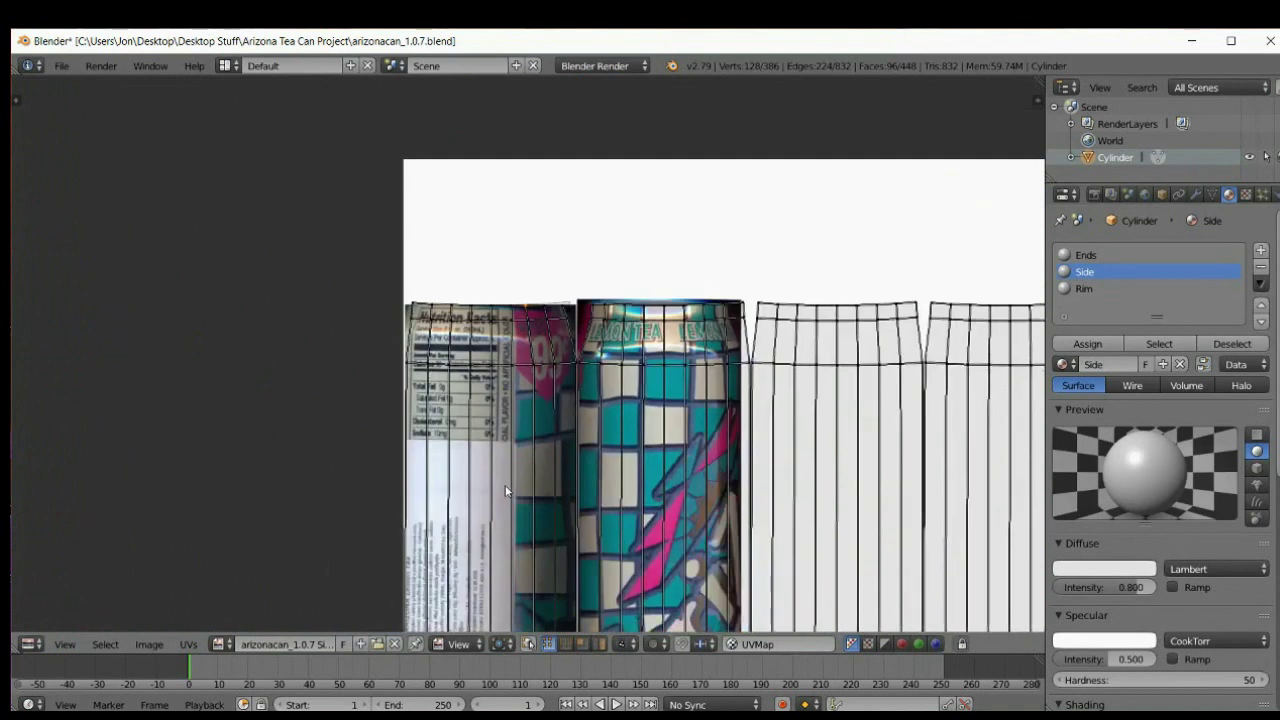
key(shift+F5)
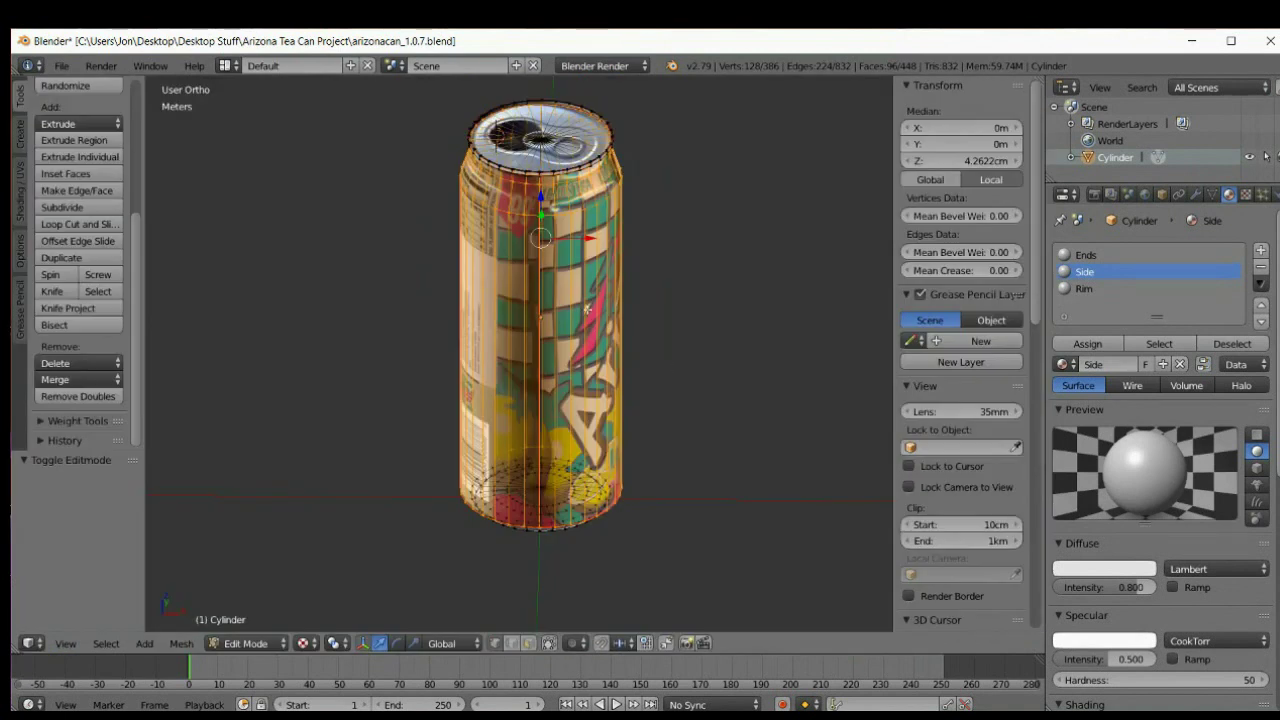